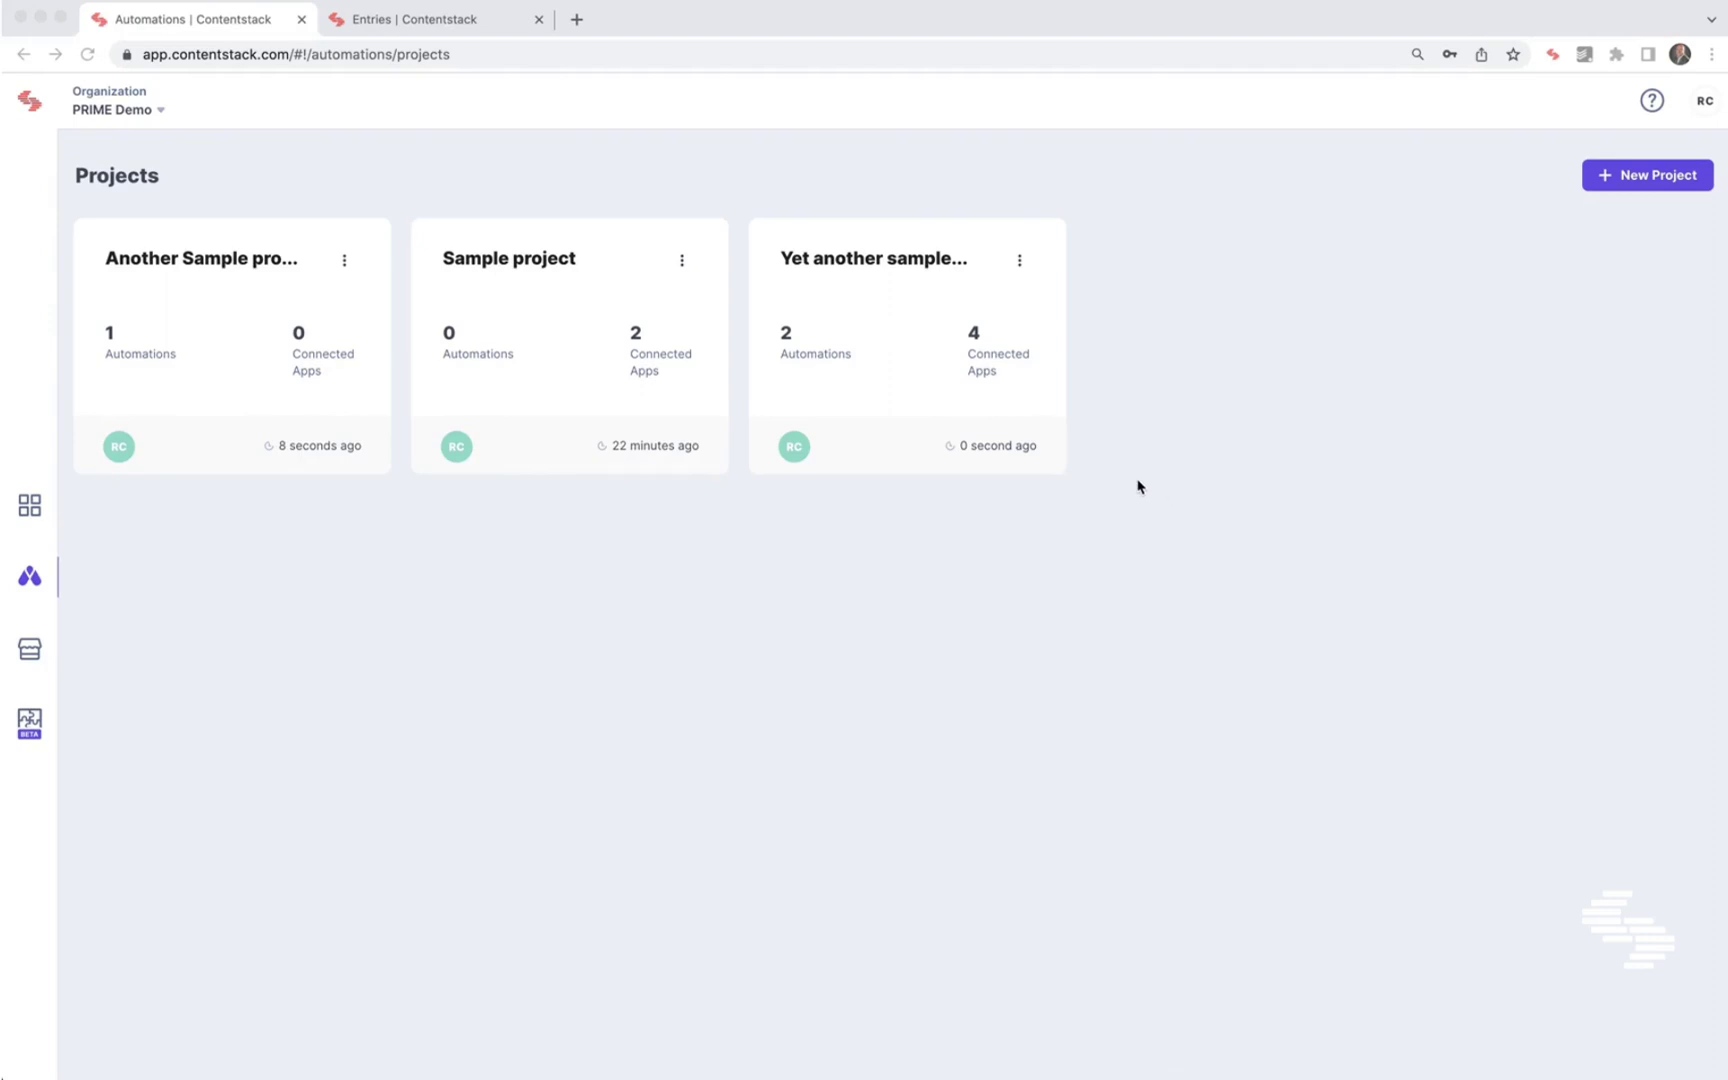
# Go back from the stacks list to the automation projects and open the Sample project.
pyautogui.click(24, 133)
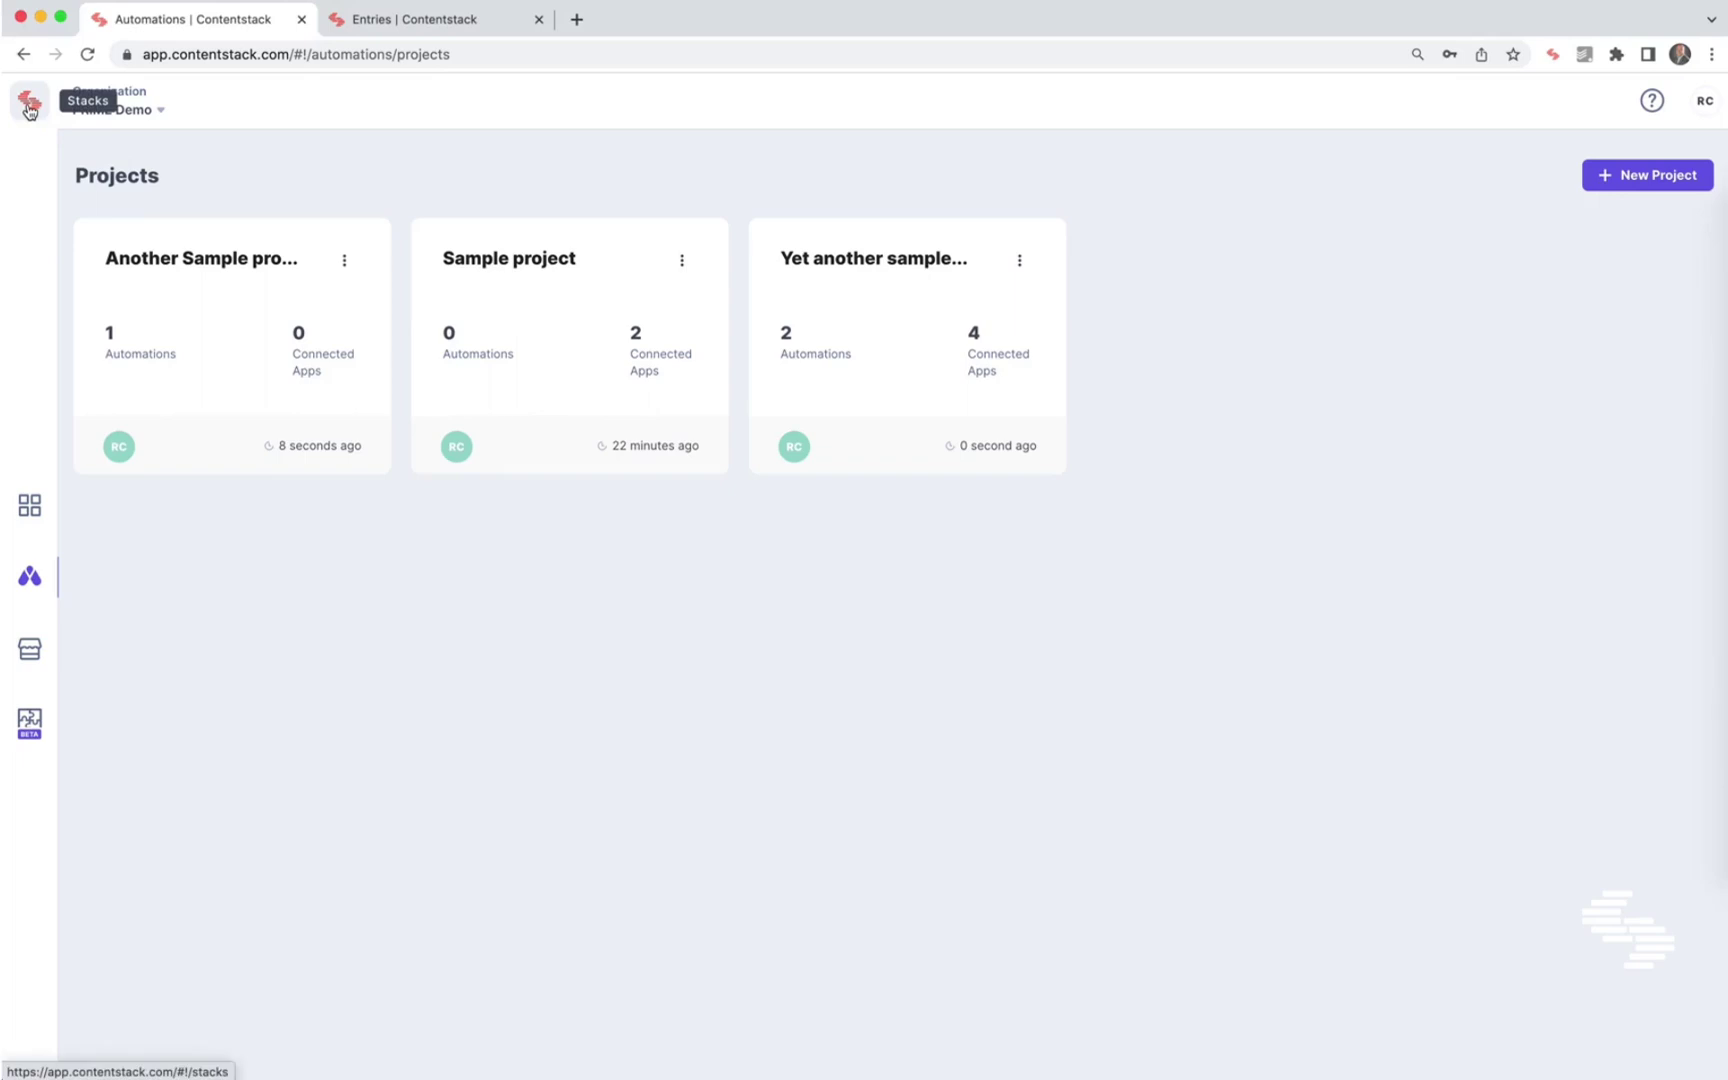
pyautogui.click(29, 108)
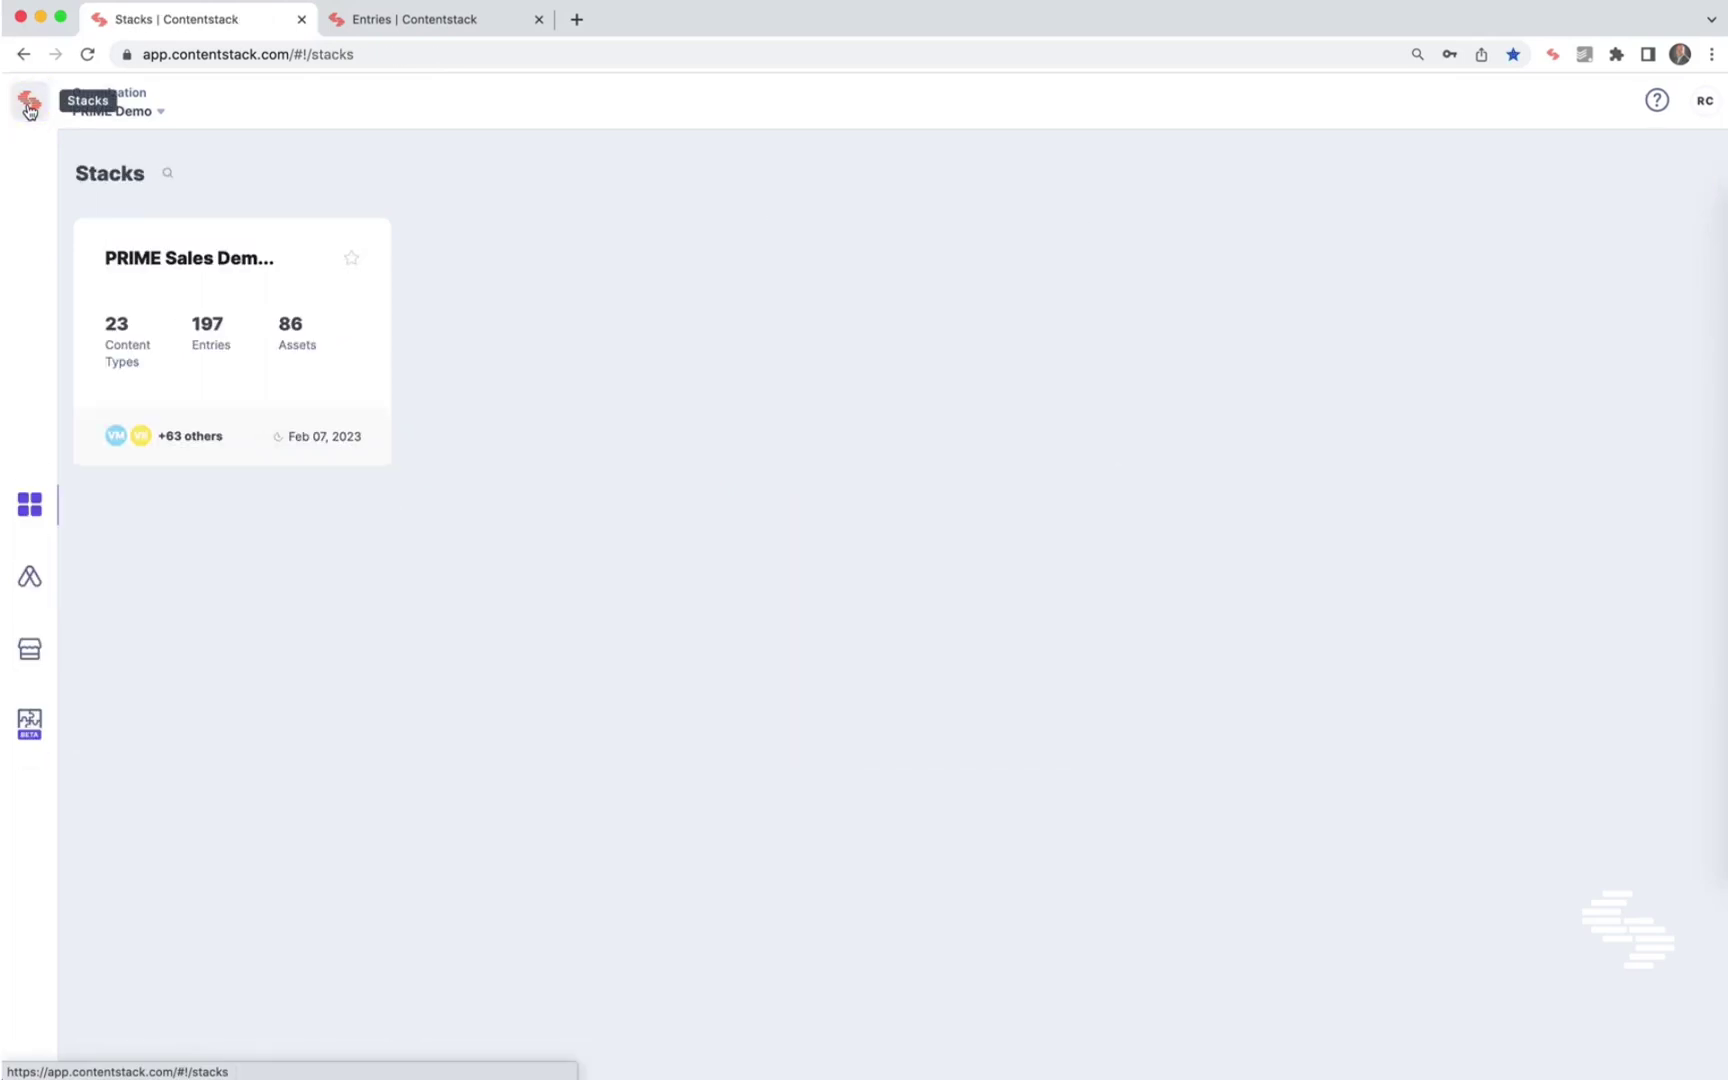
pyautogui.click(32, 587)
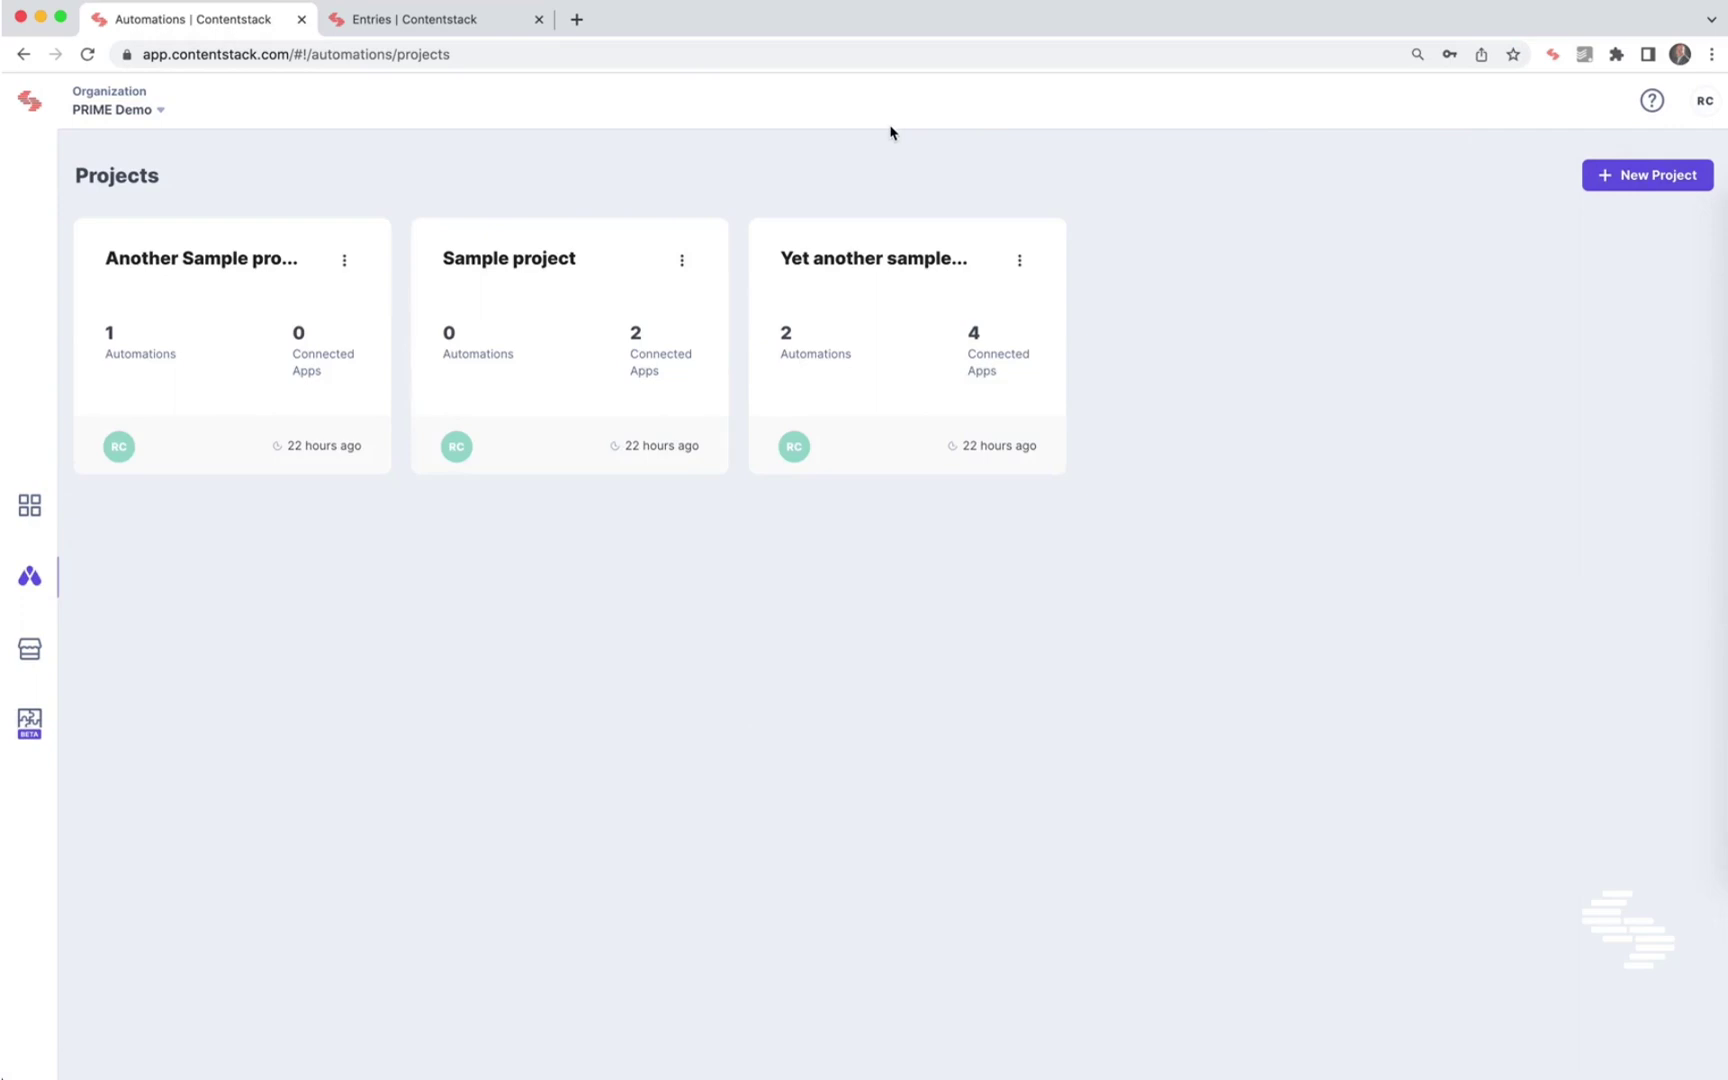
pyautogui.click(548, 283)
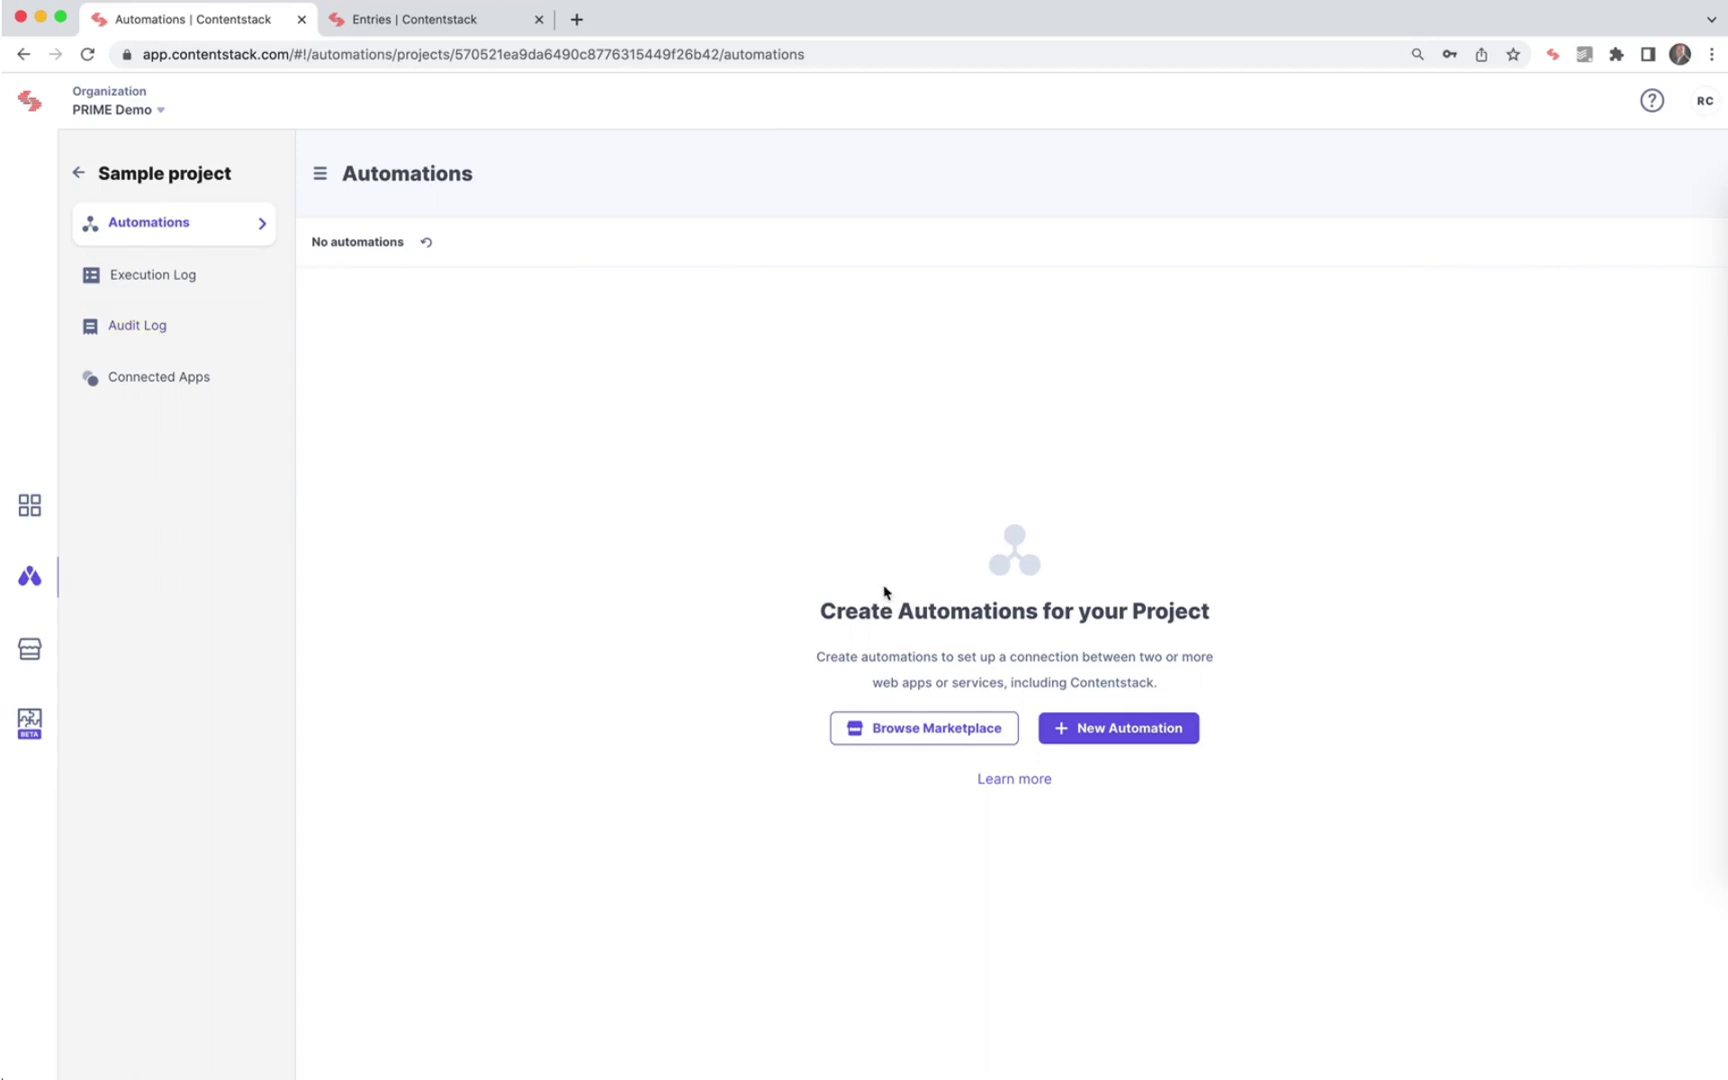
# Add a new automation named 'Notification to Slack'.
pyautogui.click(1122, 727)
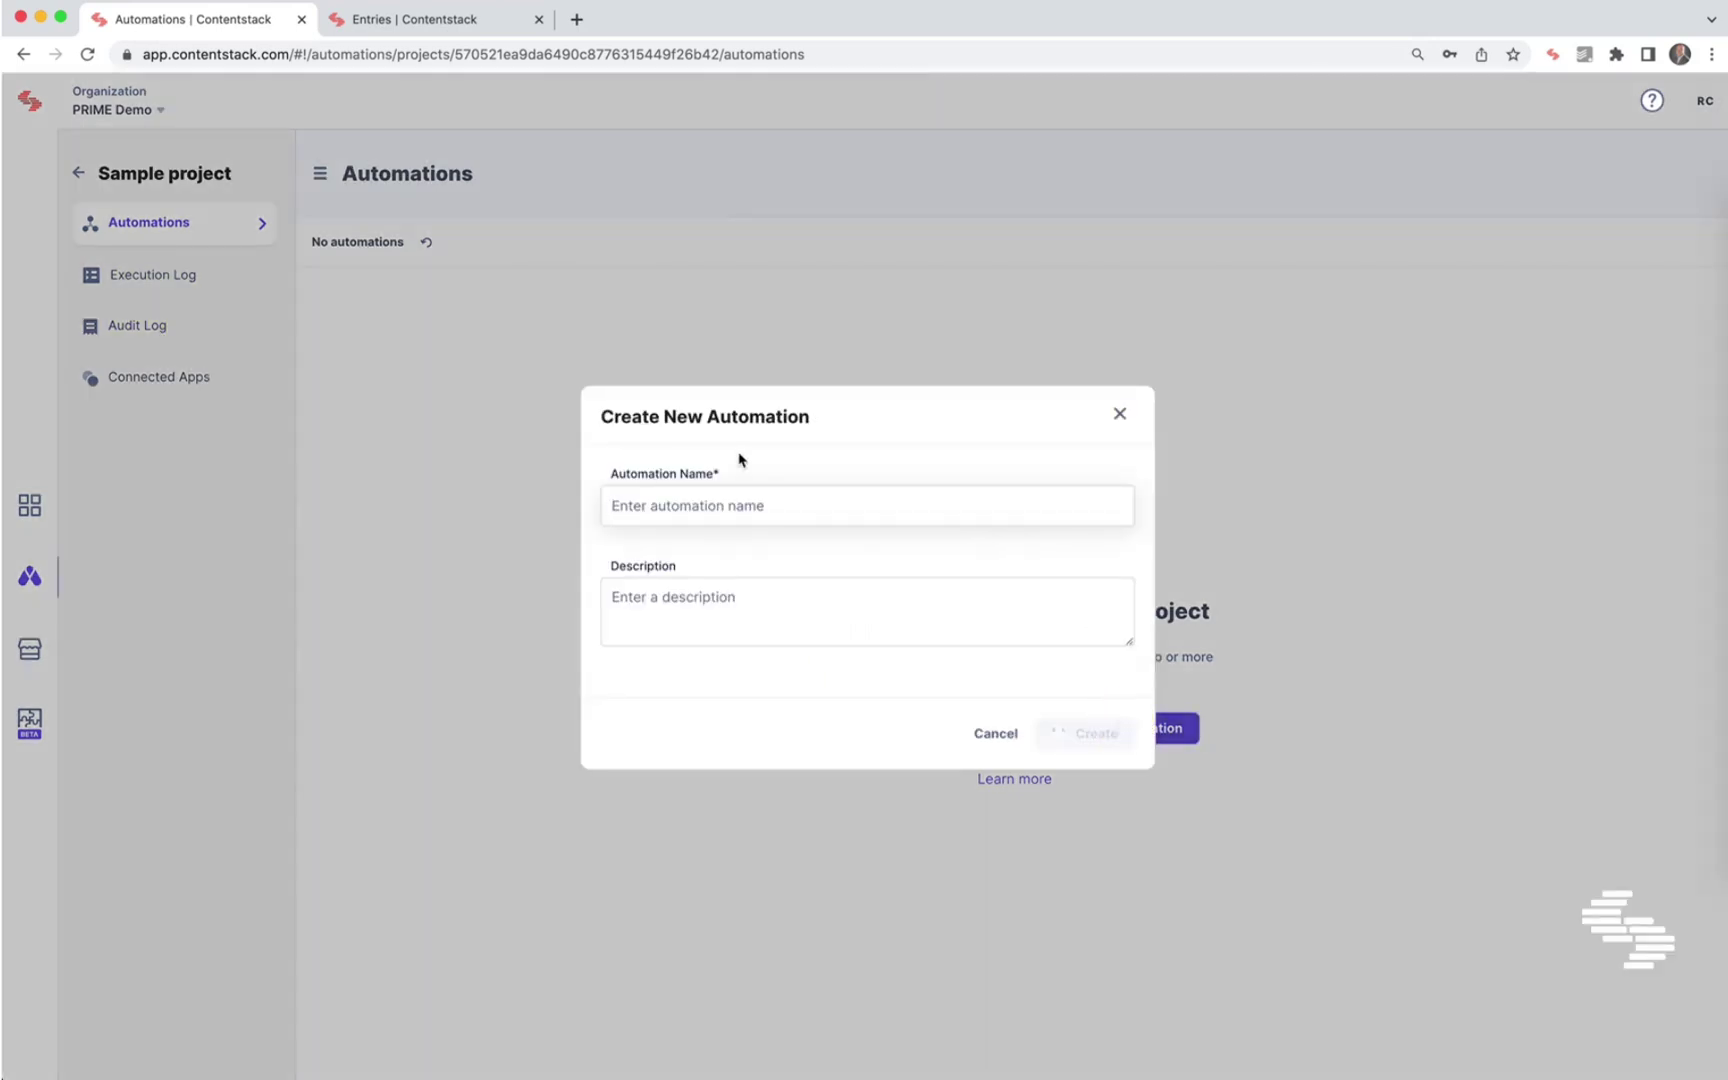
pyautogui.write('Not')
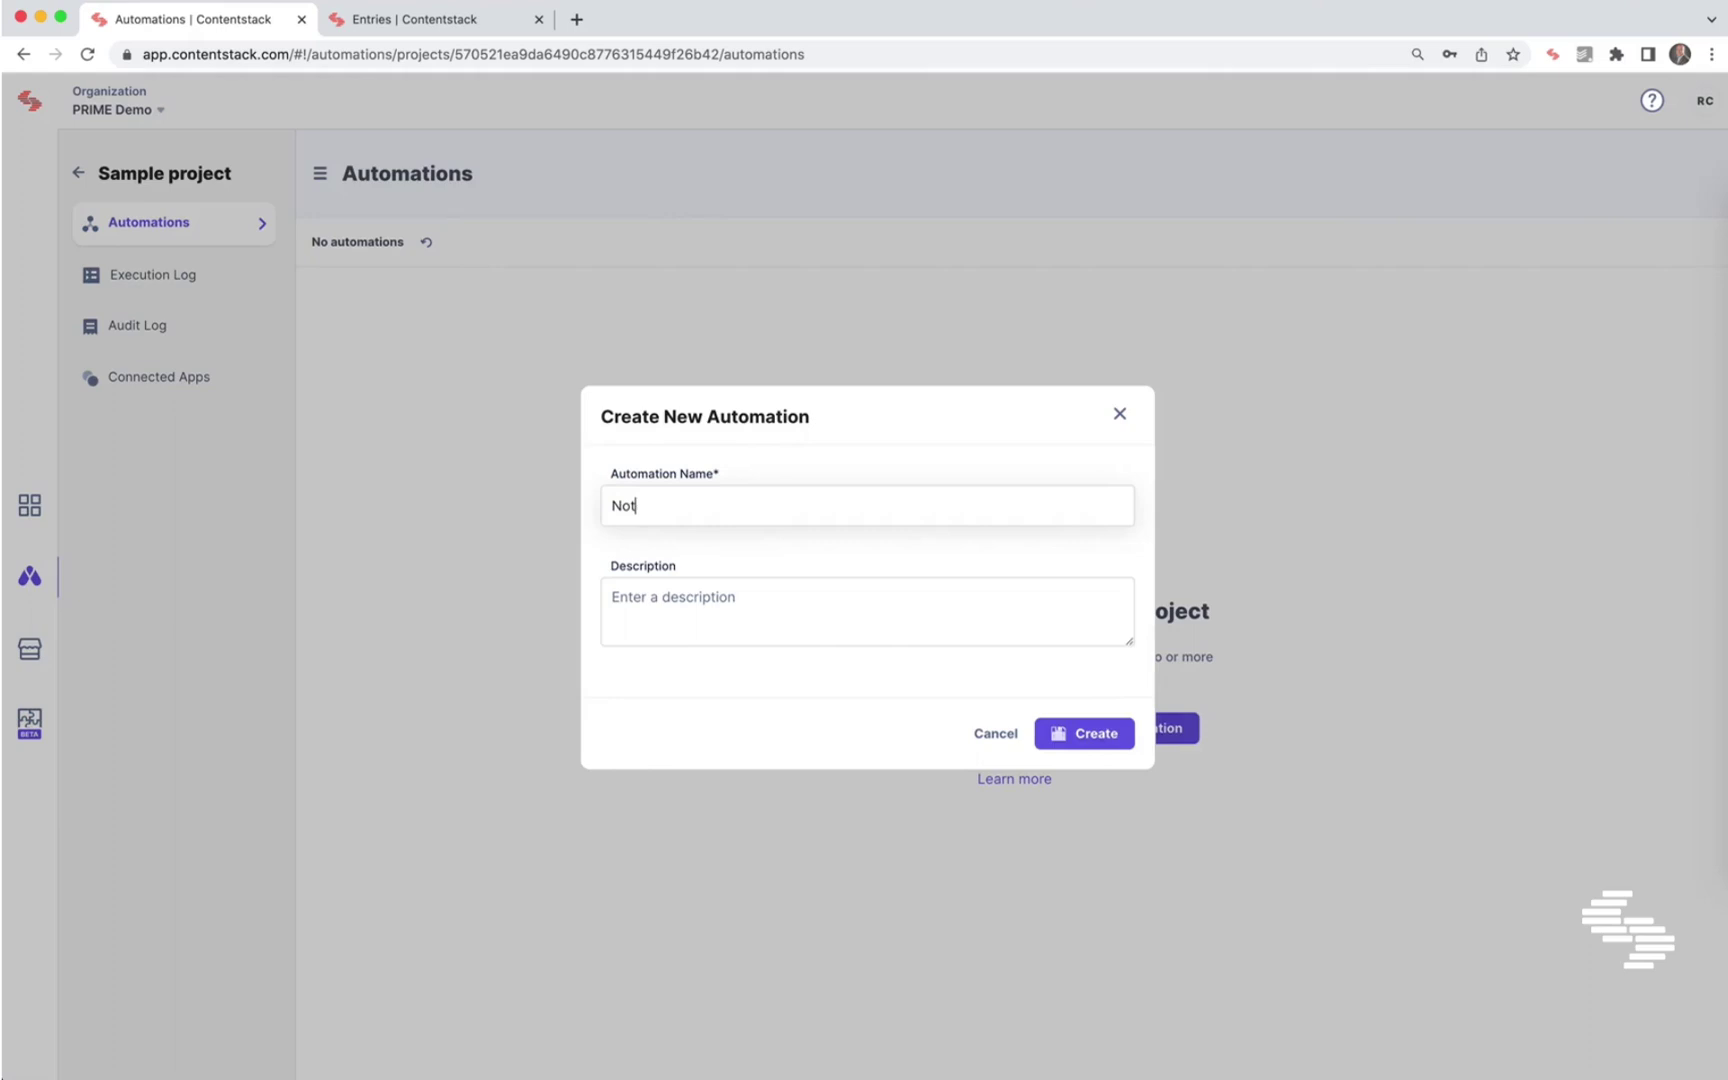
pyautogui.write('ification to Slack')
pyautogui.click(1093, 735)
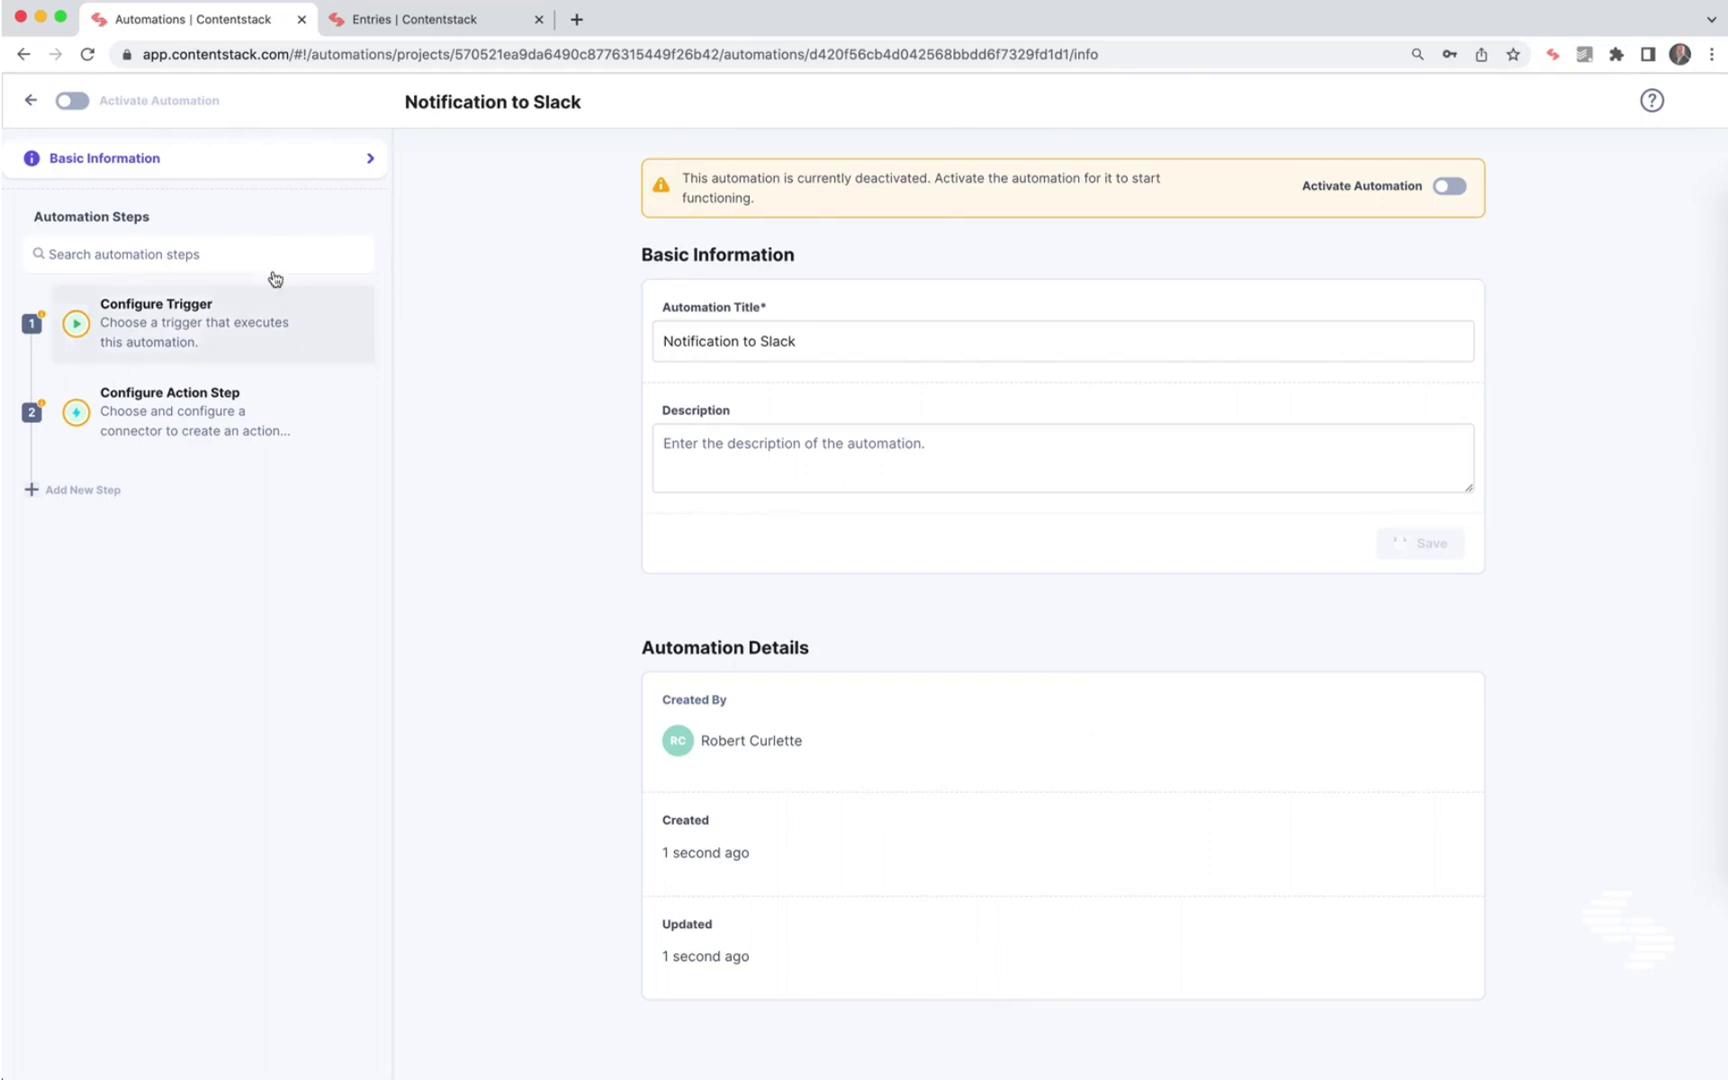
# Use Contentstack's Entry Trigger as the trigger, keeping the default account.
pyautogui.click(137, 325)
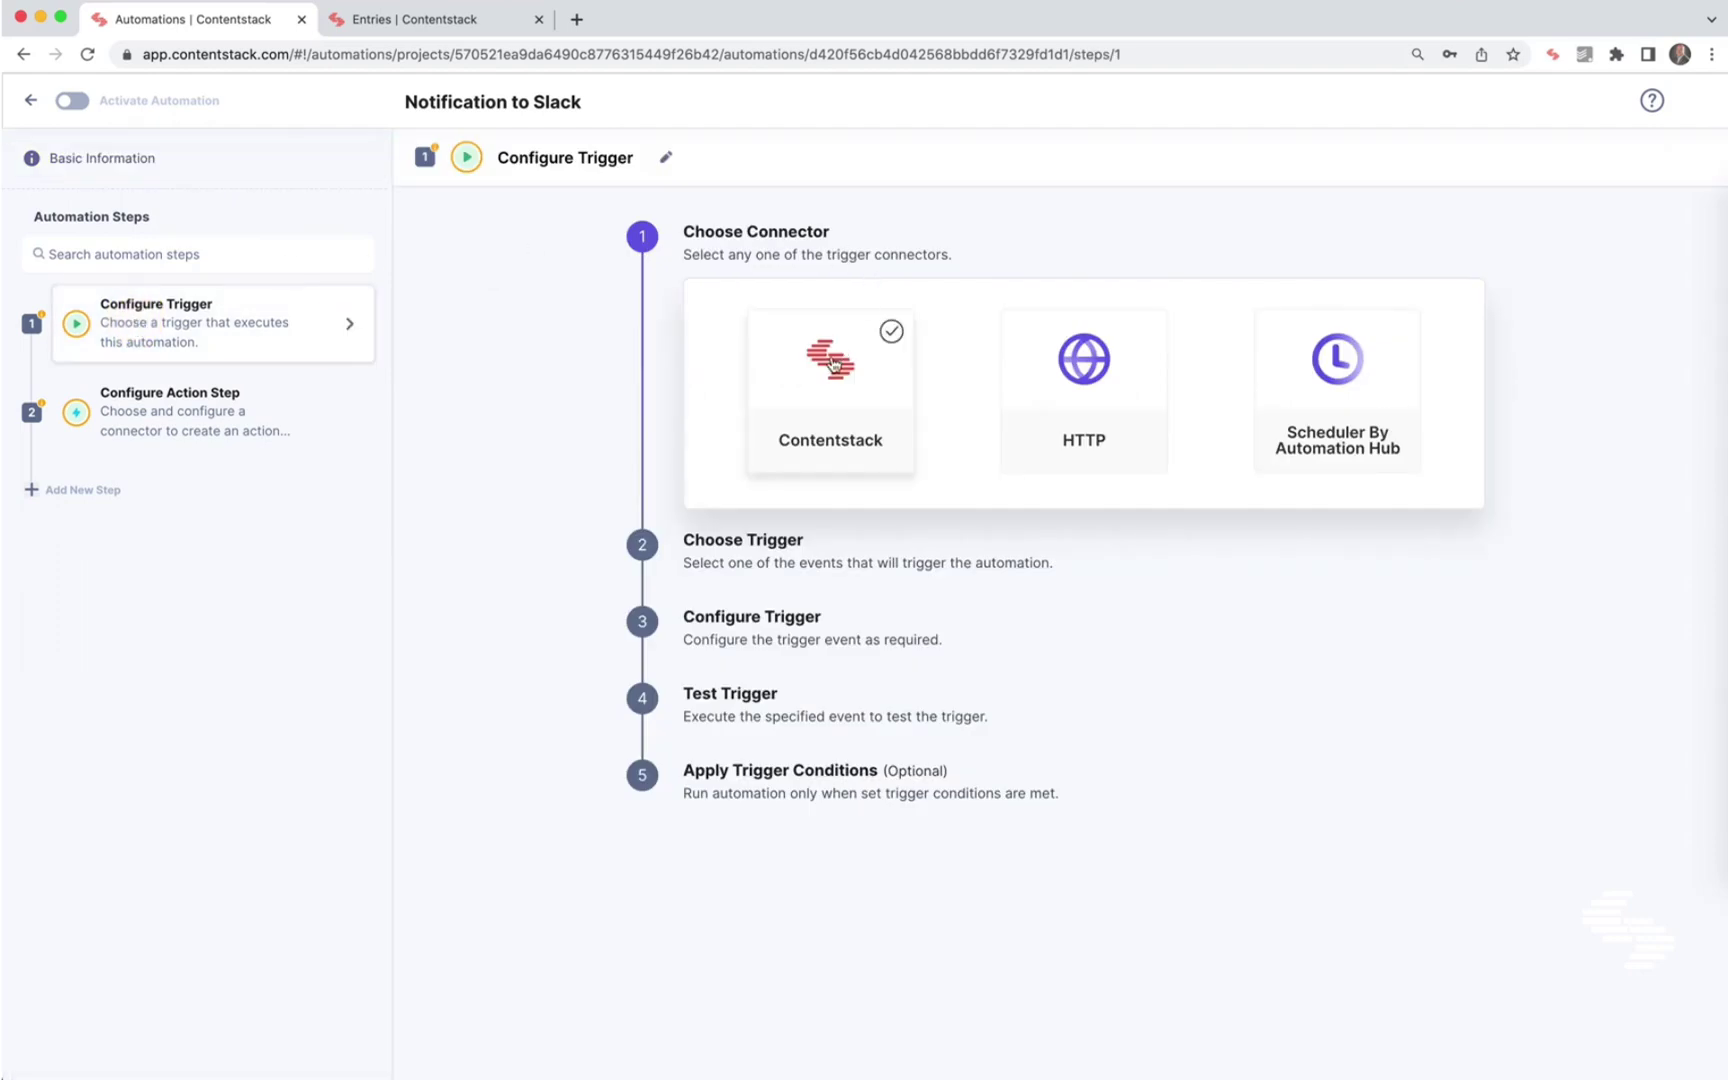
pyautogui.click(832, 363)
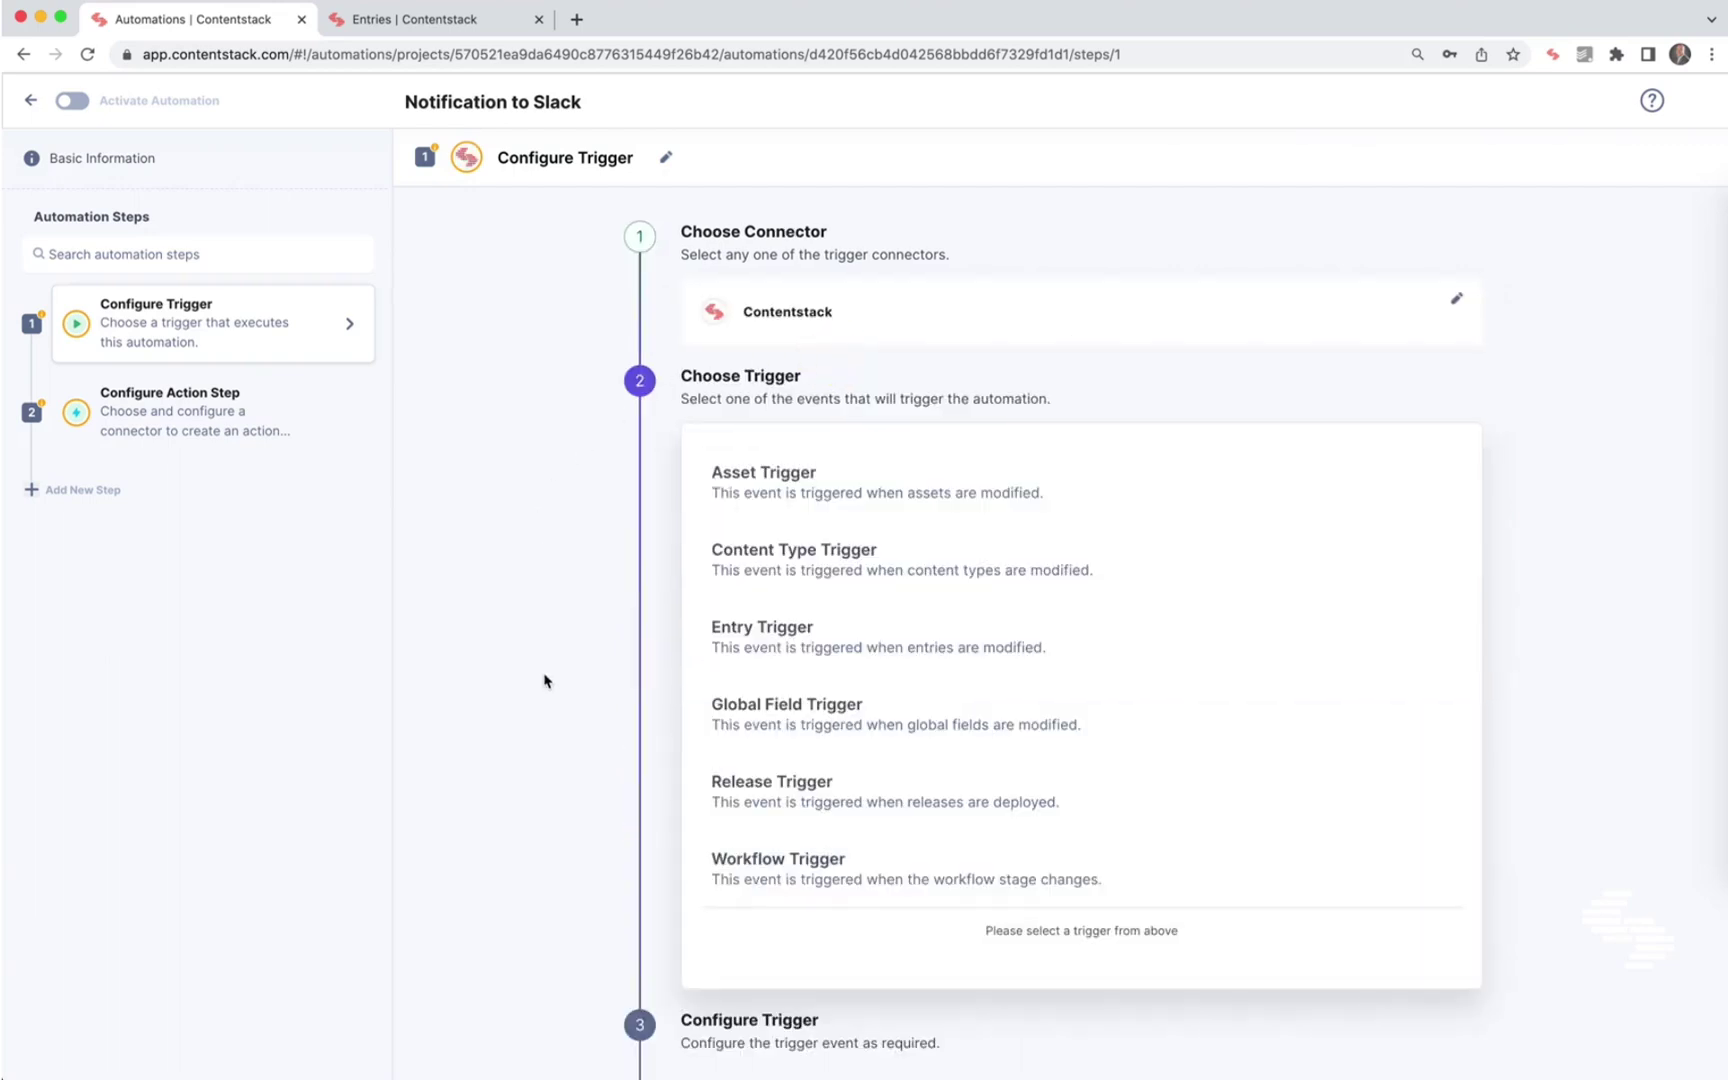
pyautogui.scroll(-2, 608, 440)
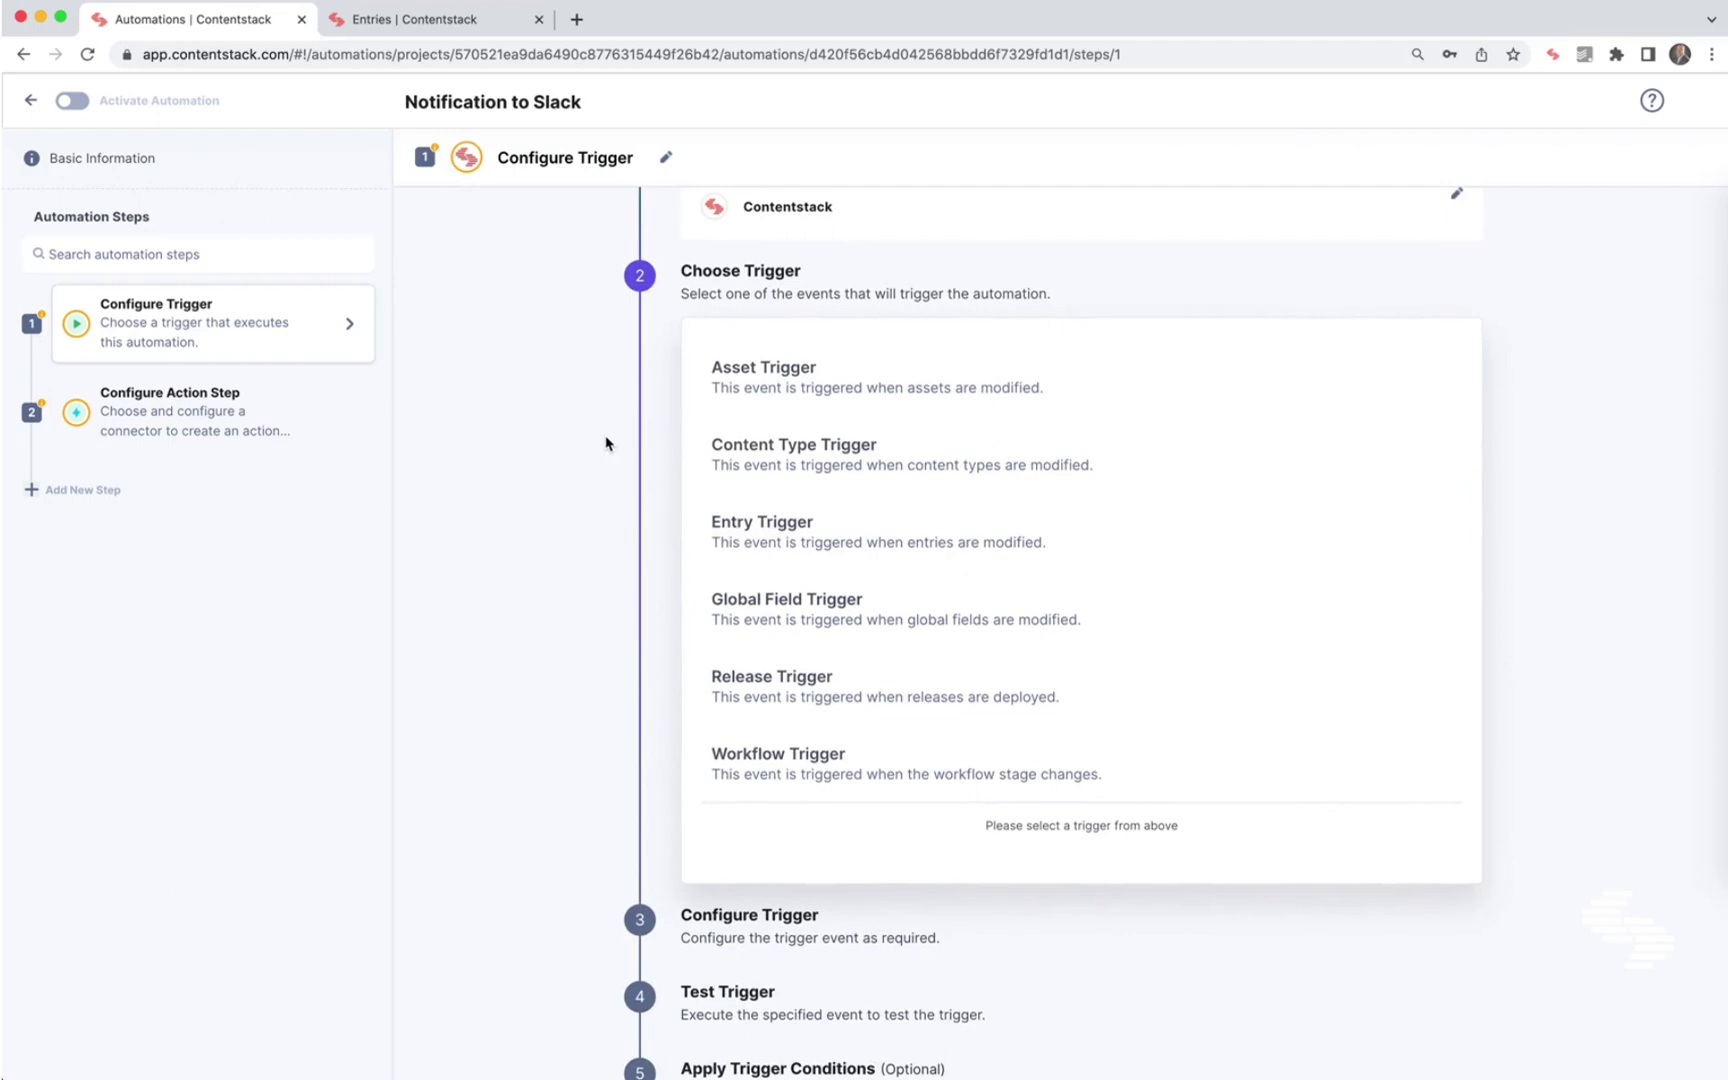
pyautogui.click(748, 548)
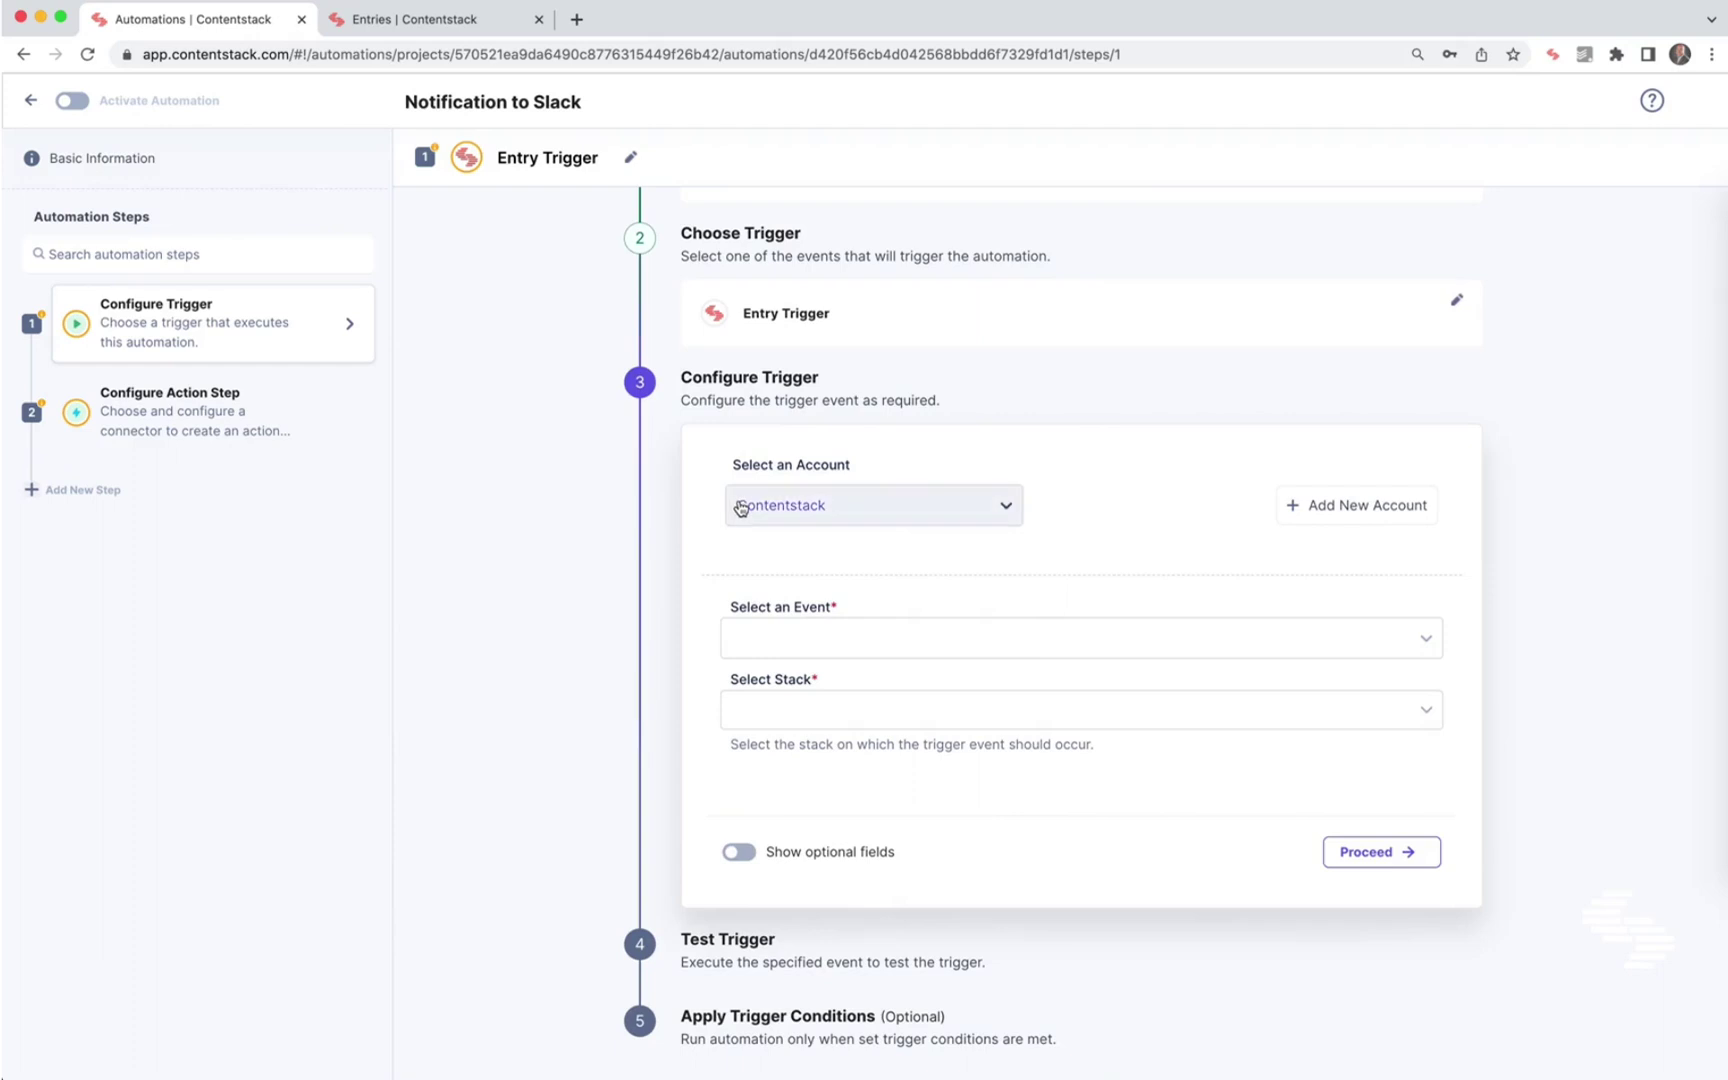
pyautogui.click(897, 507)
pyautogui.click(1188, 472)
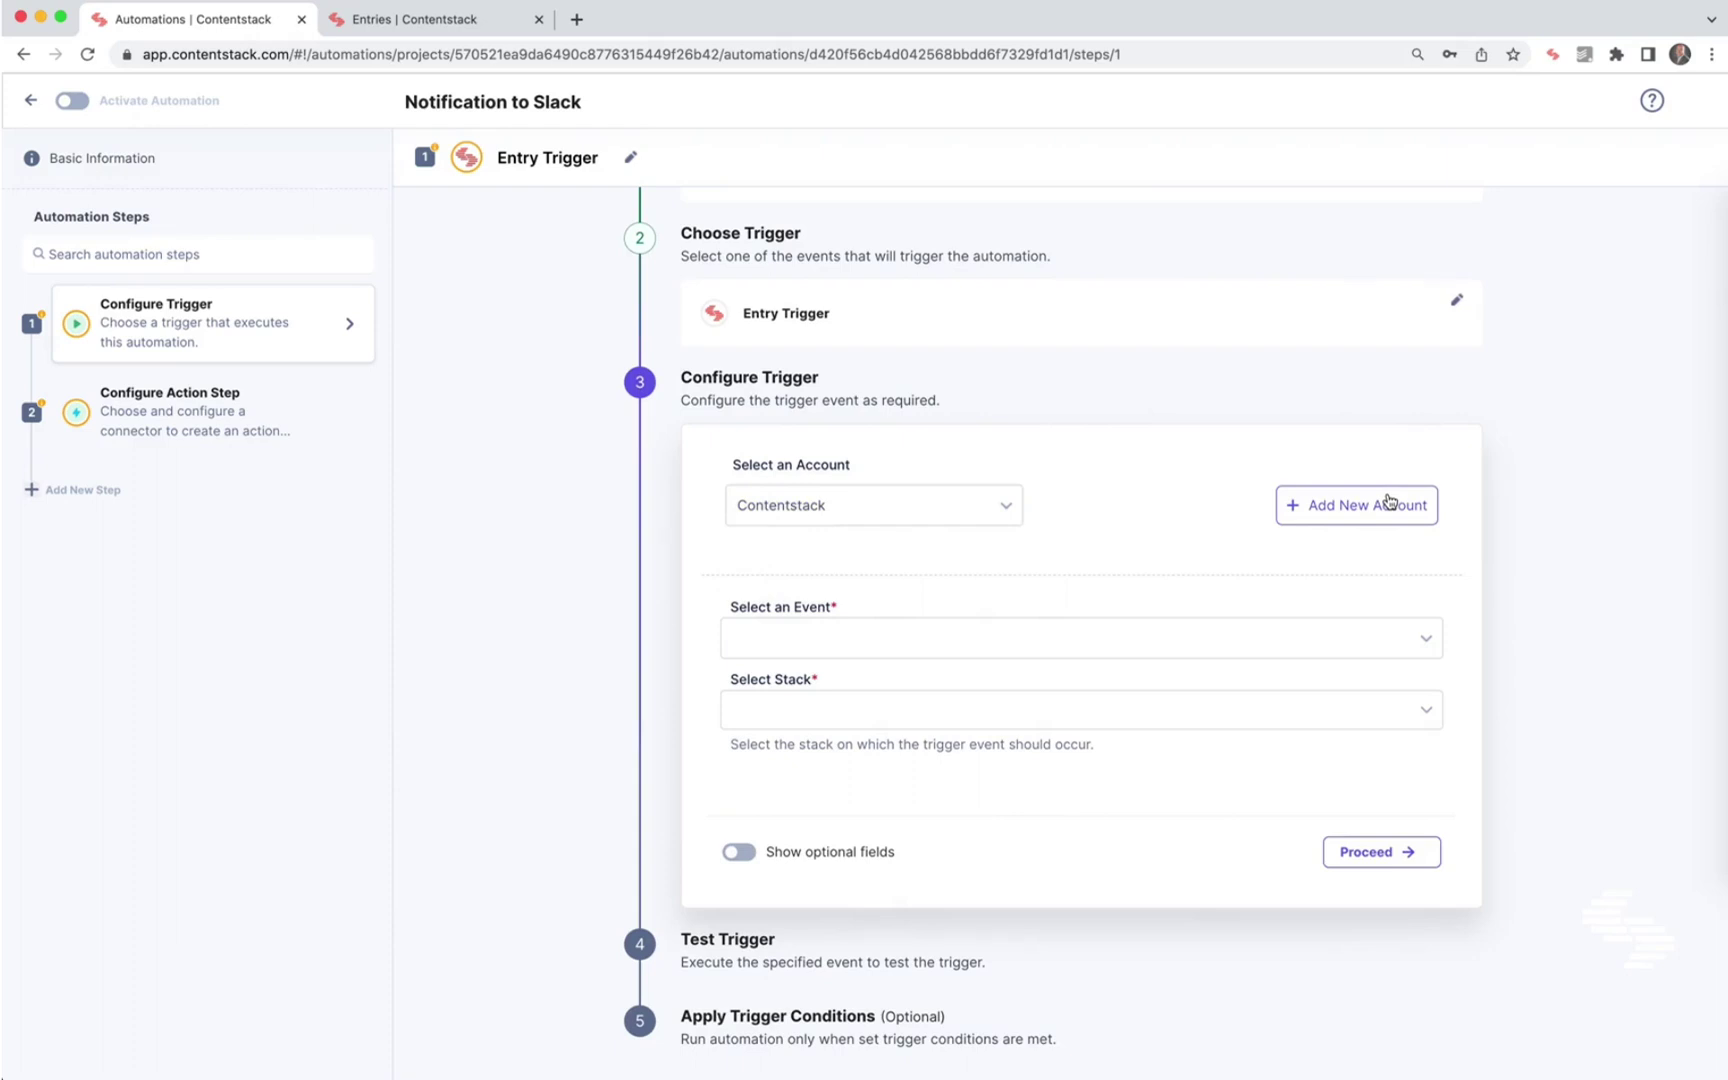
# Set the trigger event to Entry Created and the stack to PRIME Sales Demo.
pyautogui.click(740, 637)
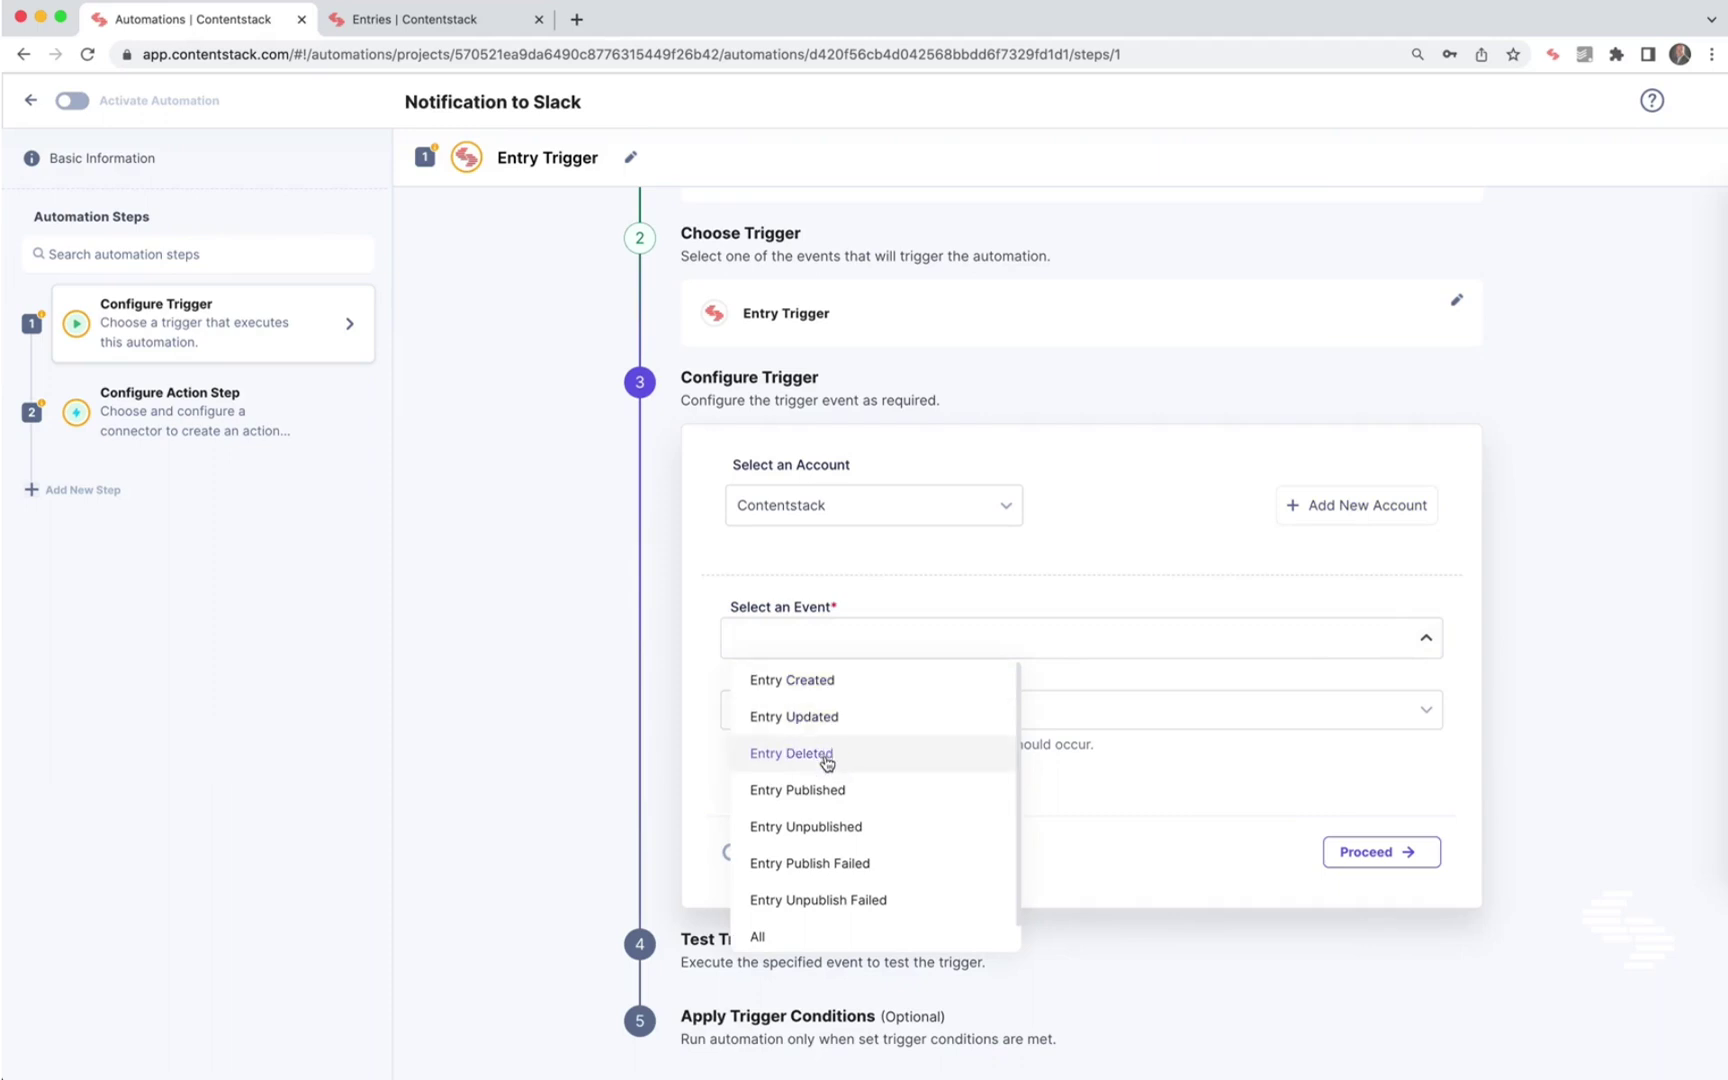
pyautogui.click(829, 681)
pyautogui.click(768, 720)
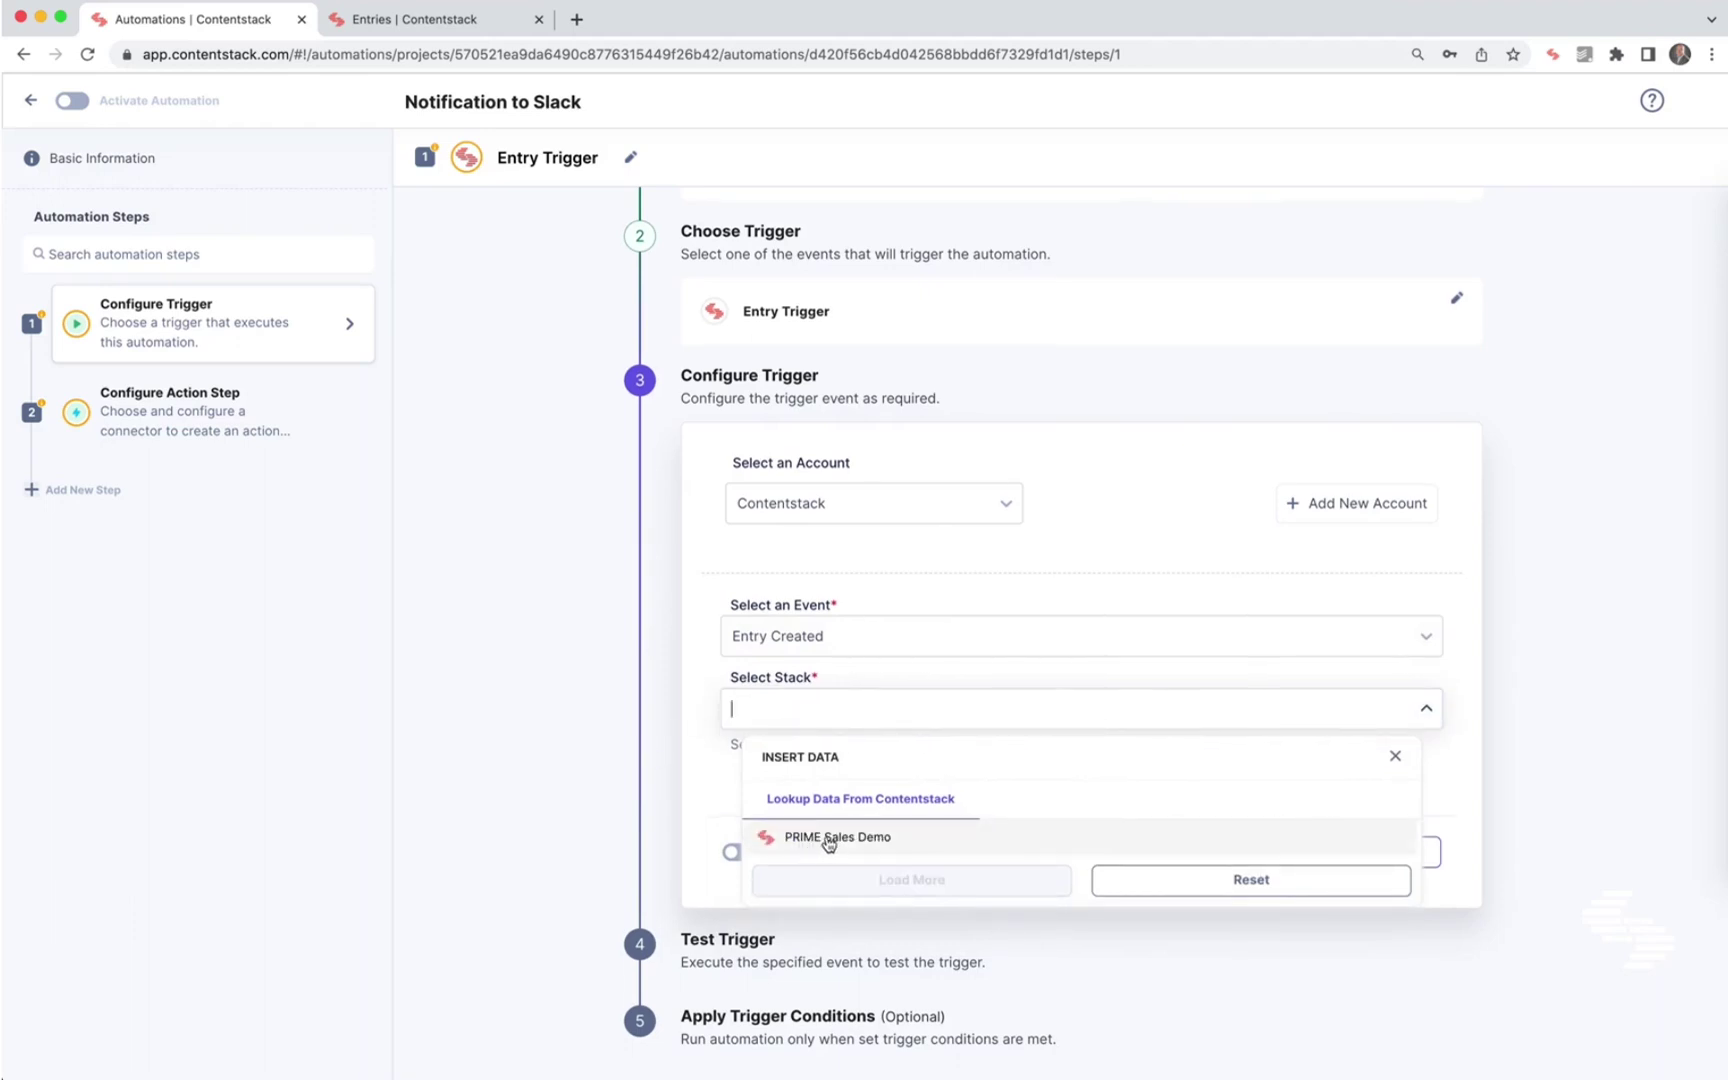
pyautogui.click(850, 799)
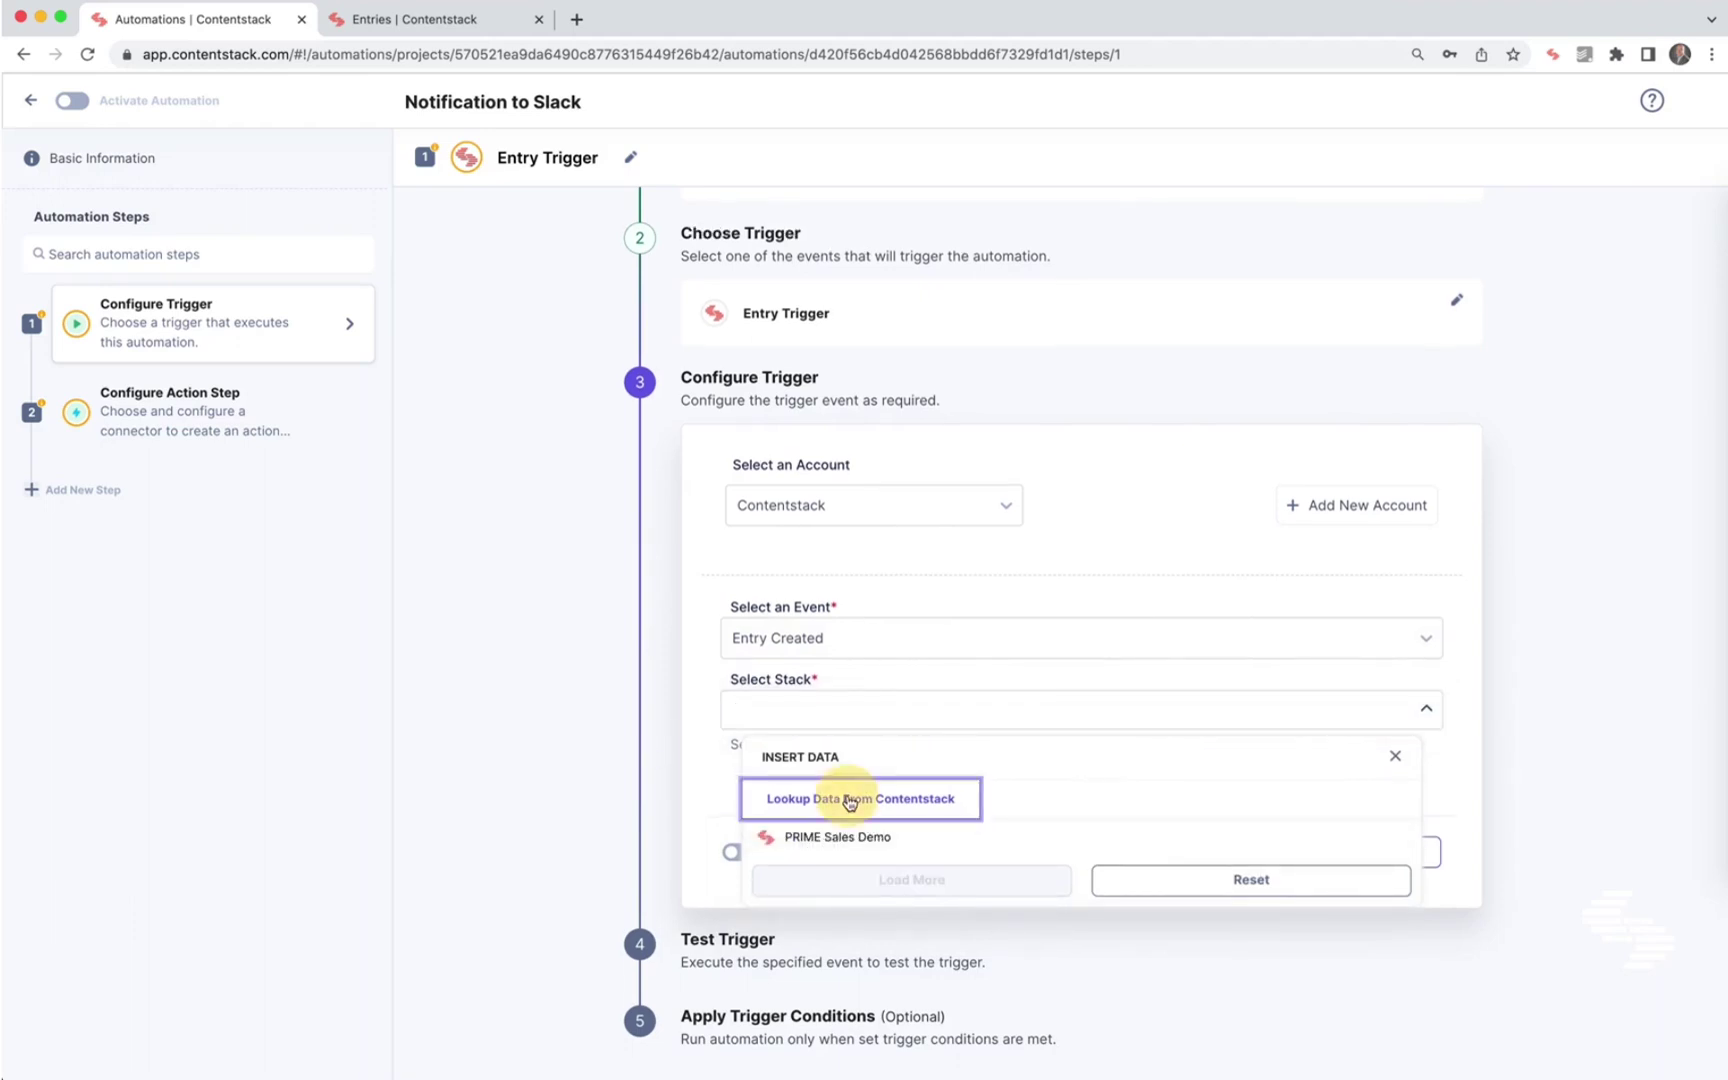
pyautogui.click(811, 840)
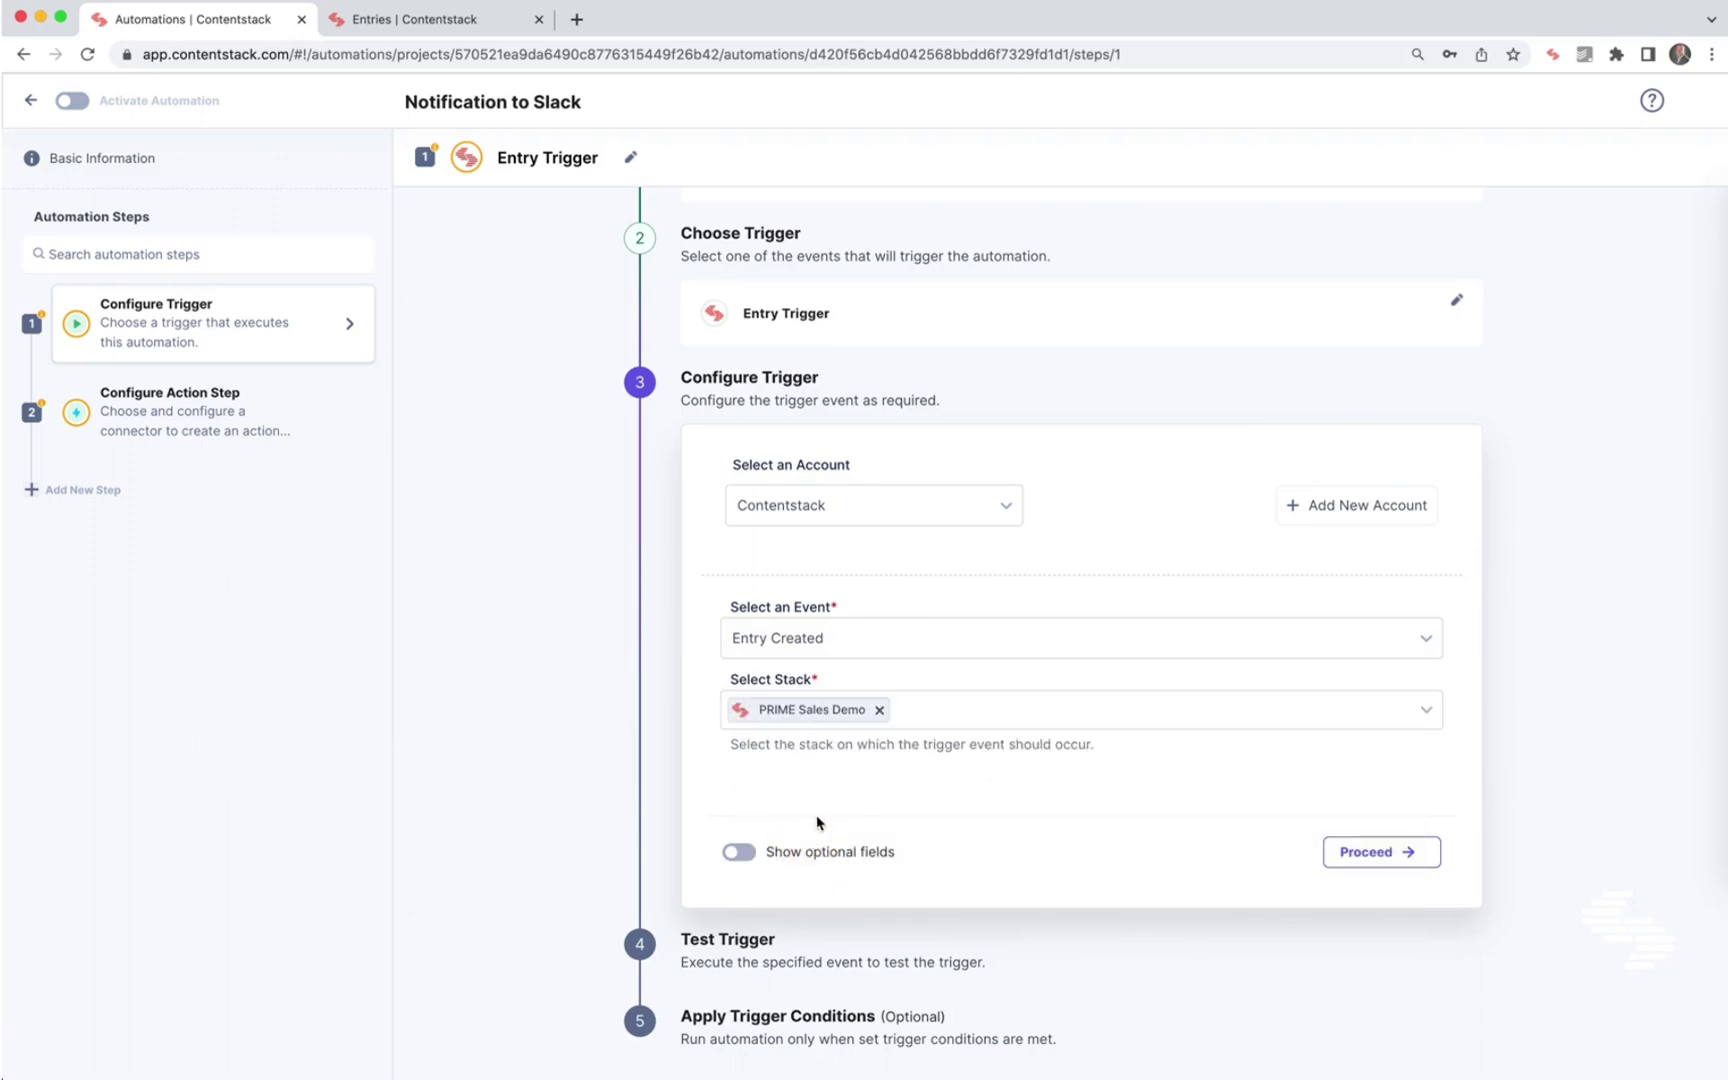
pyautogui.click(747, 852)
pyautogui.scroll(-3, 913, 689)
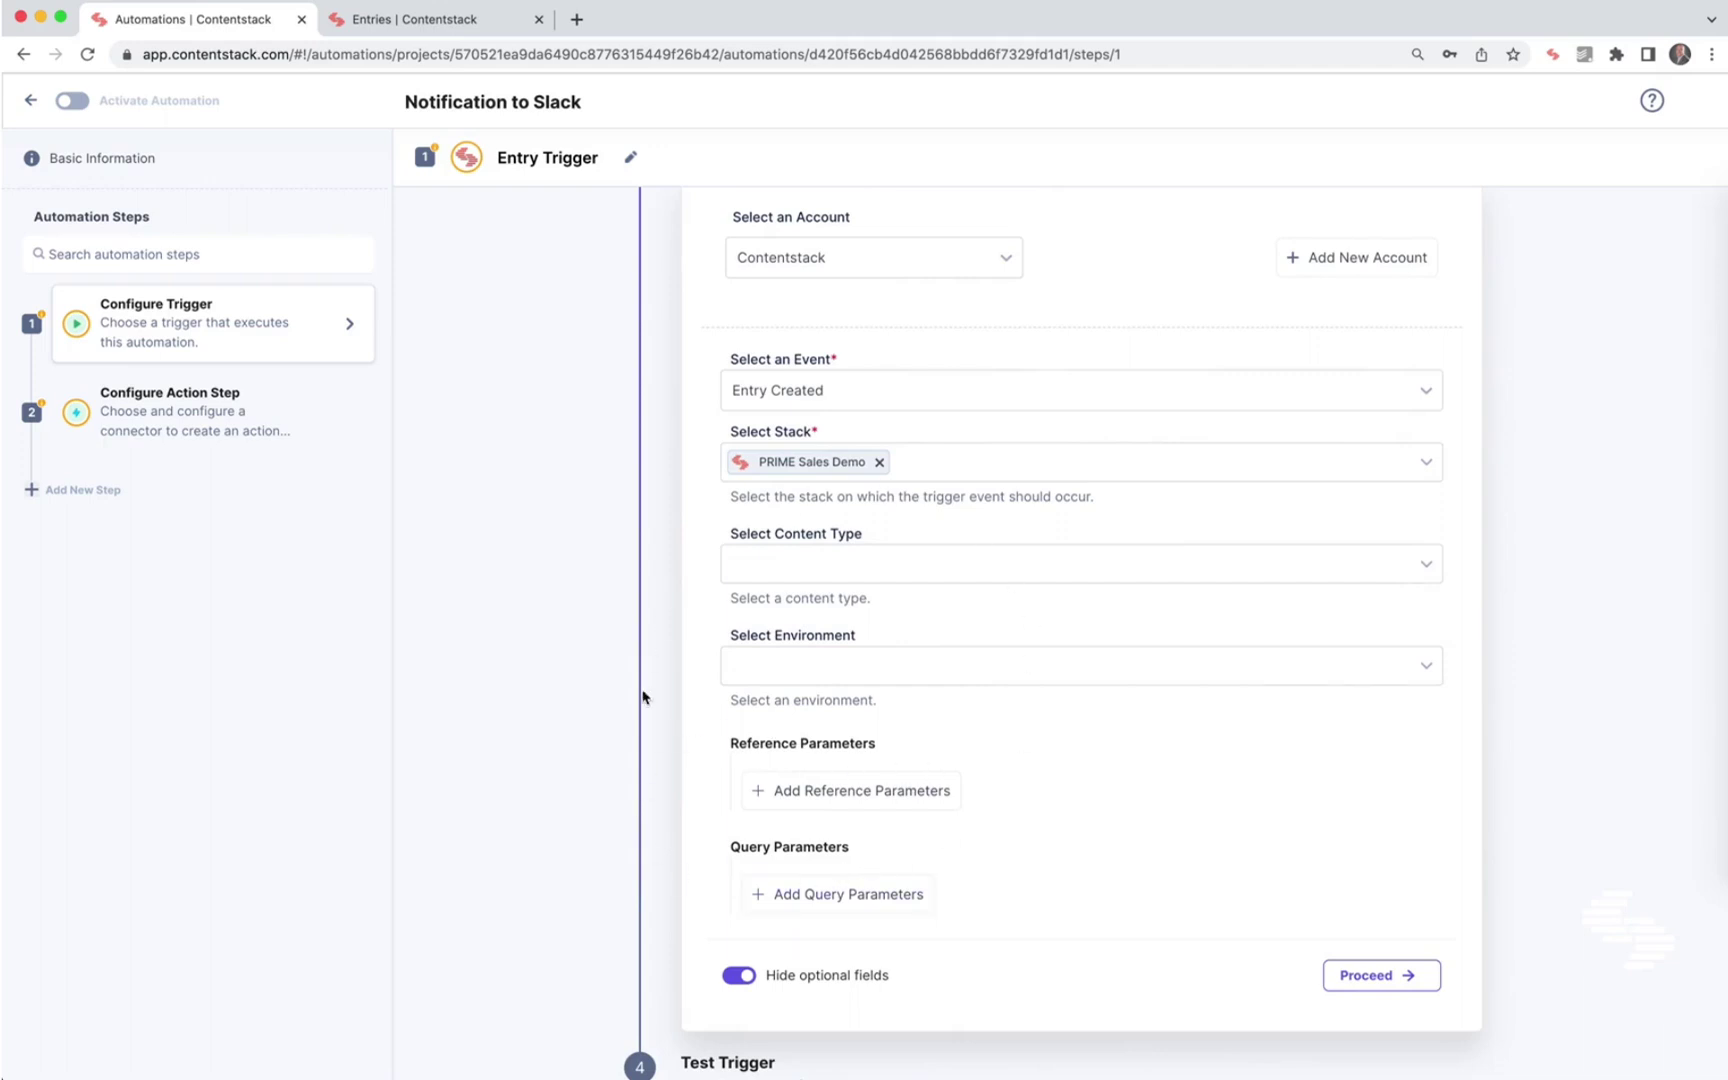
pyautogui.click(740, 975)
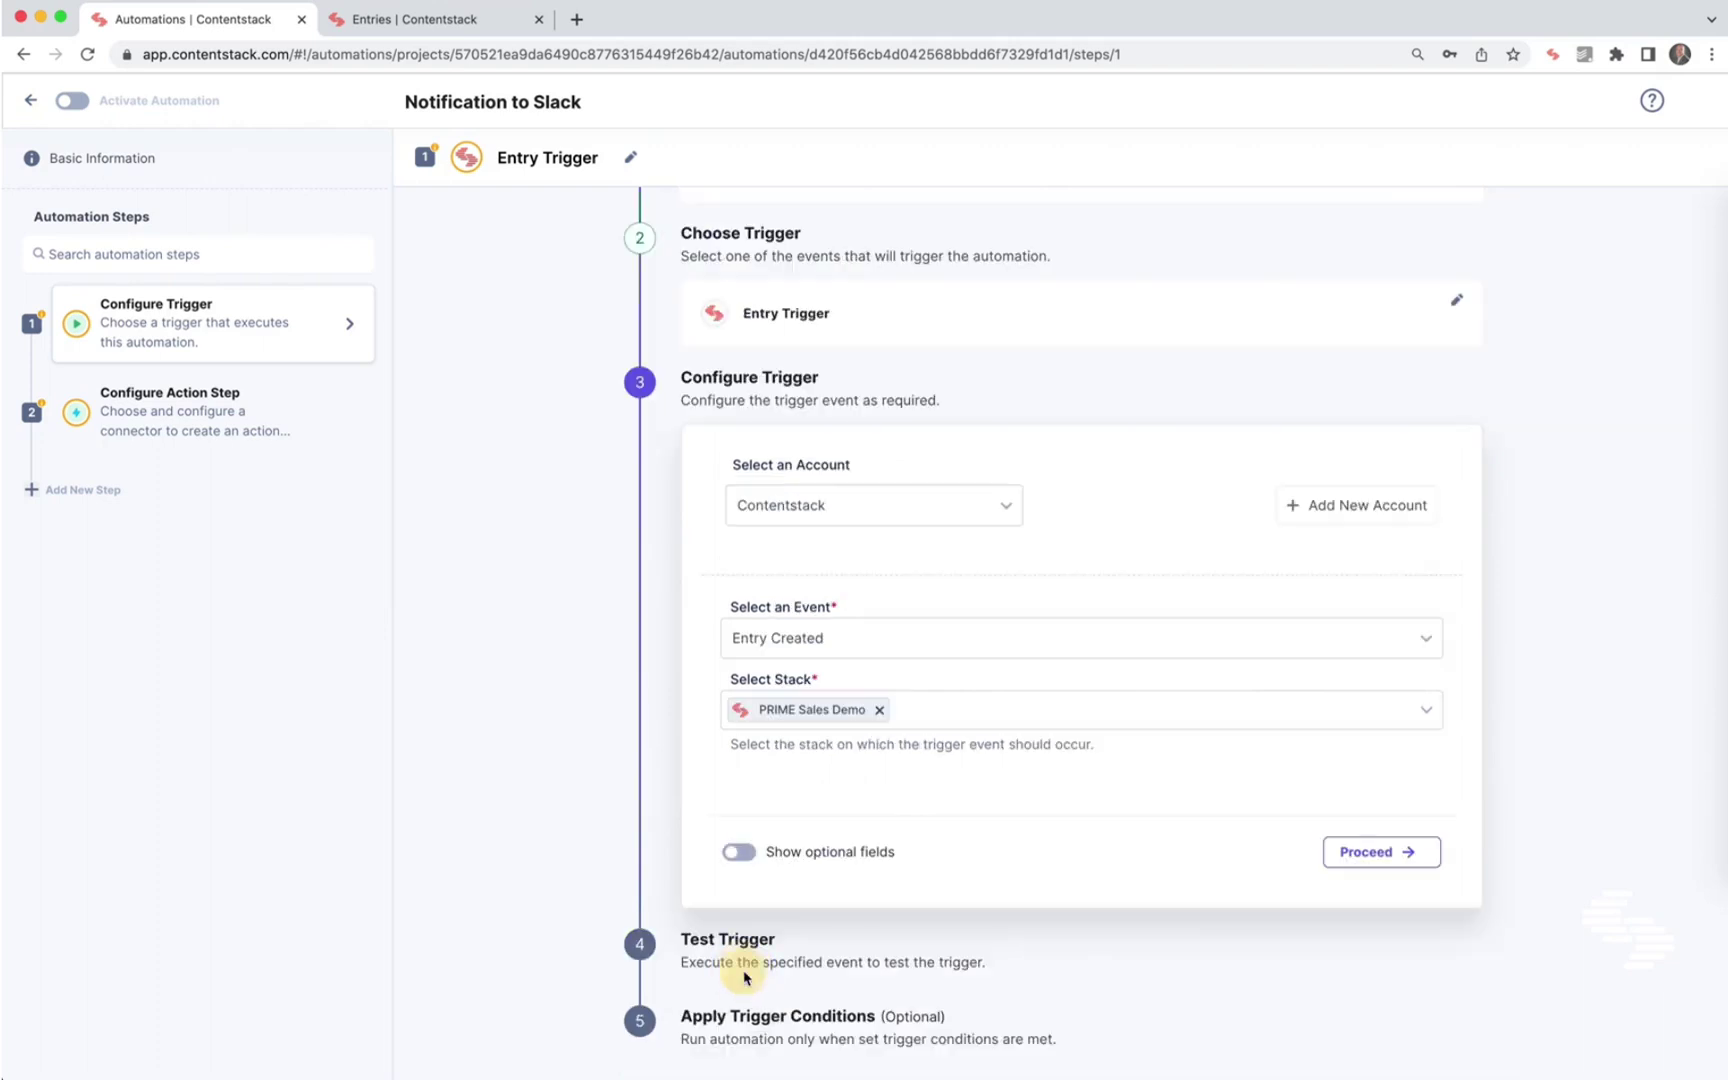
# Save the Entry Created trigger and run a trigger test that waits for an entry event.
pyautogui.click(1362, 853)
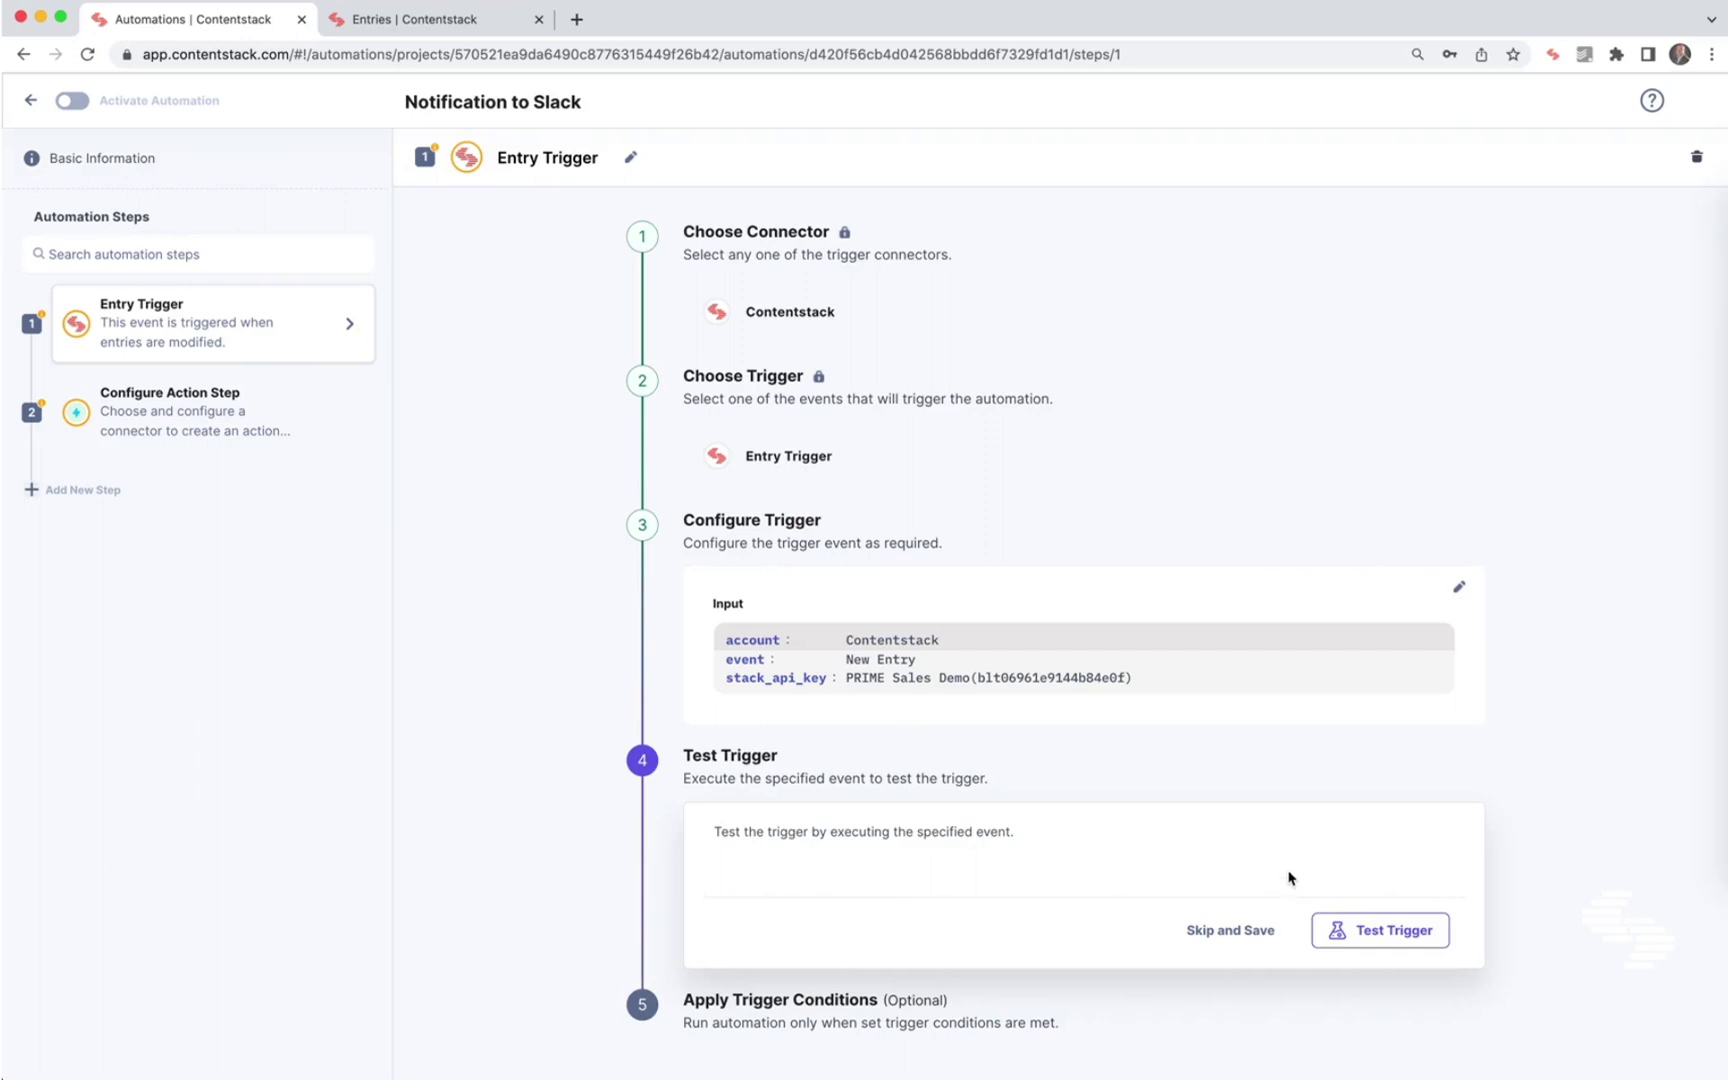
pyautogui.click(1373, 931)
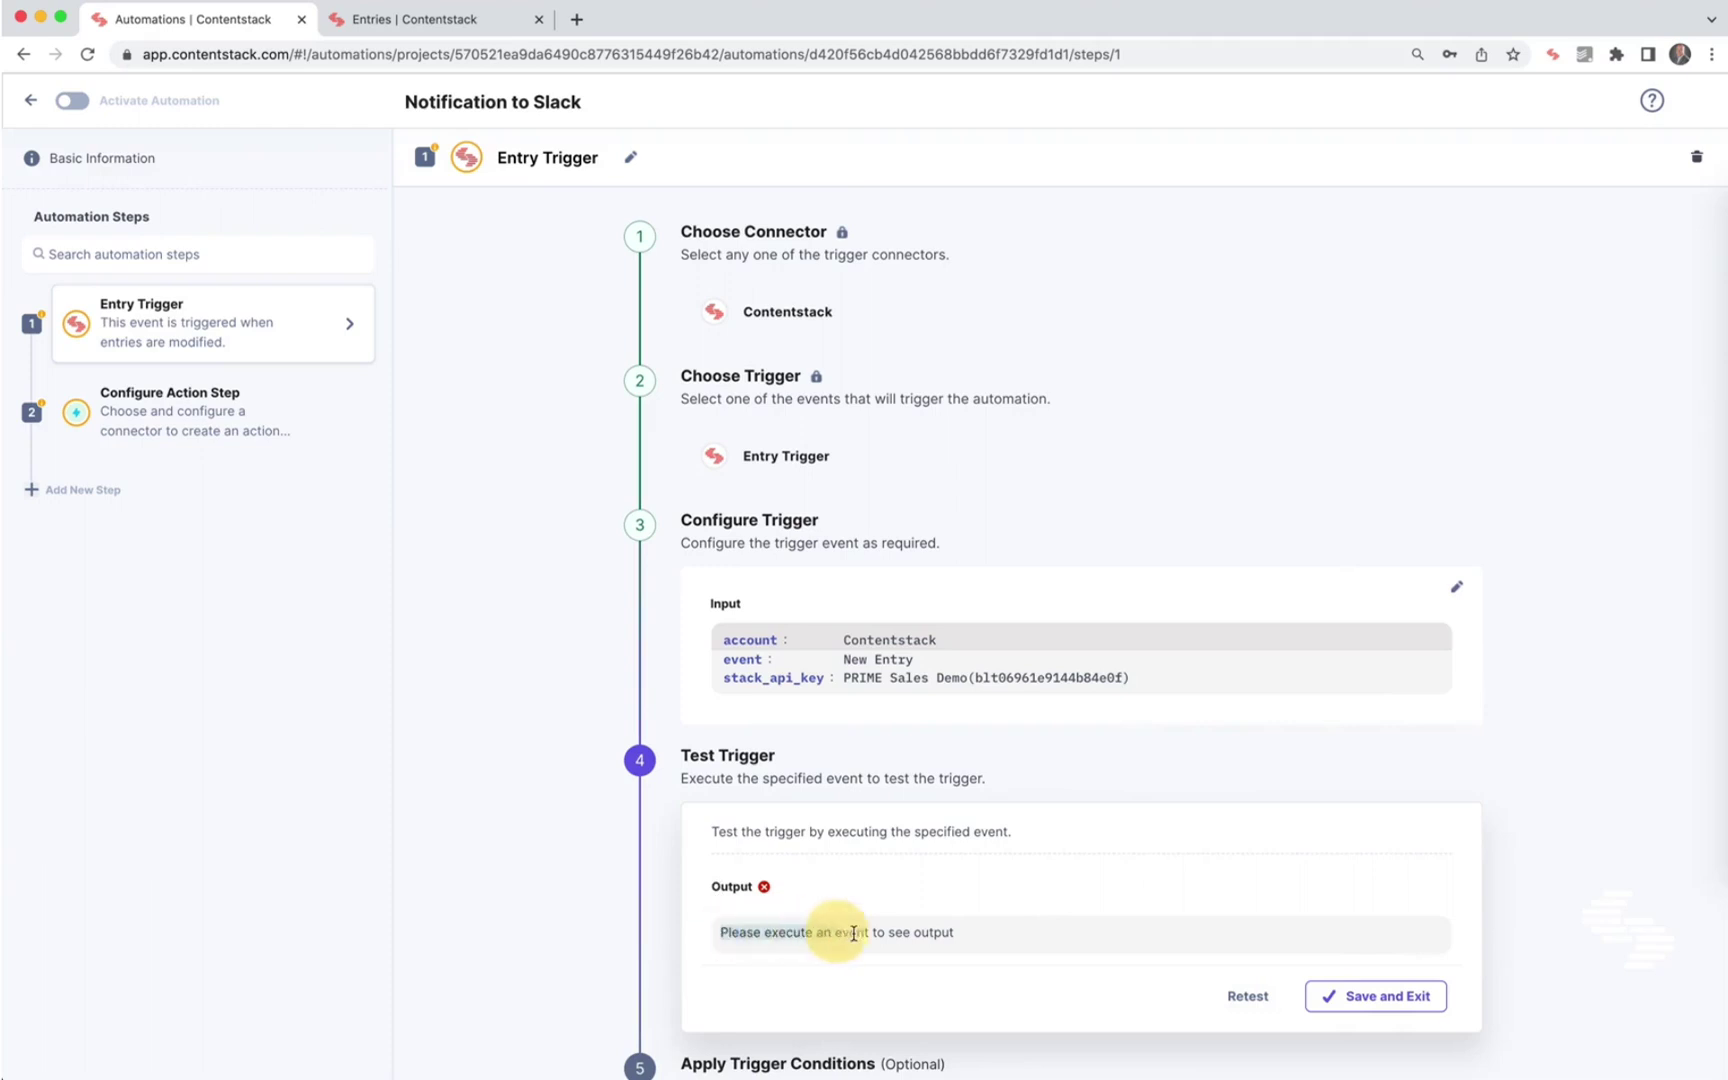
pyautogui.moveTo(866, 930); pyautogui.dragTo(864, 931)
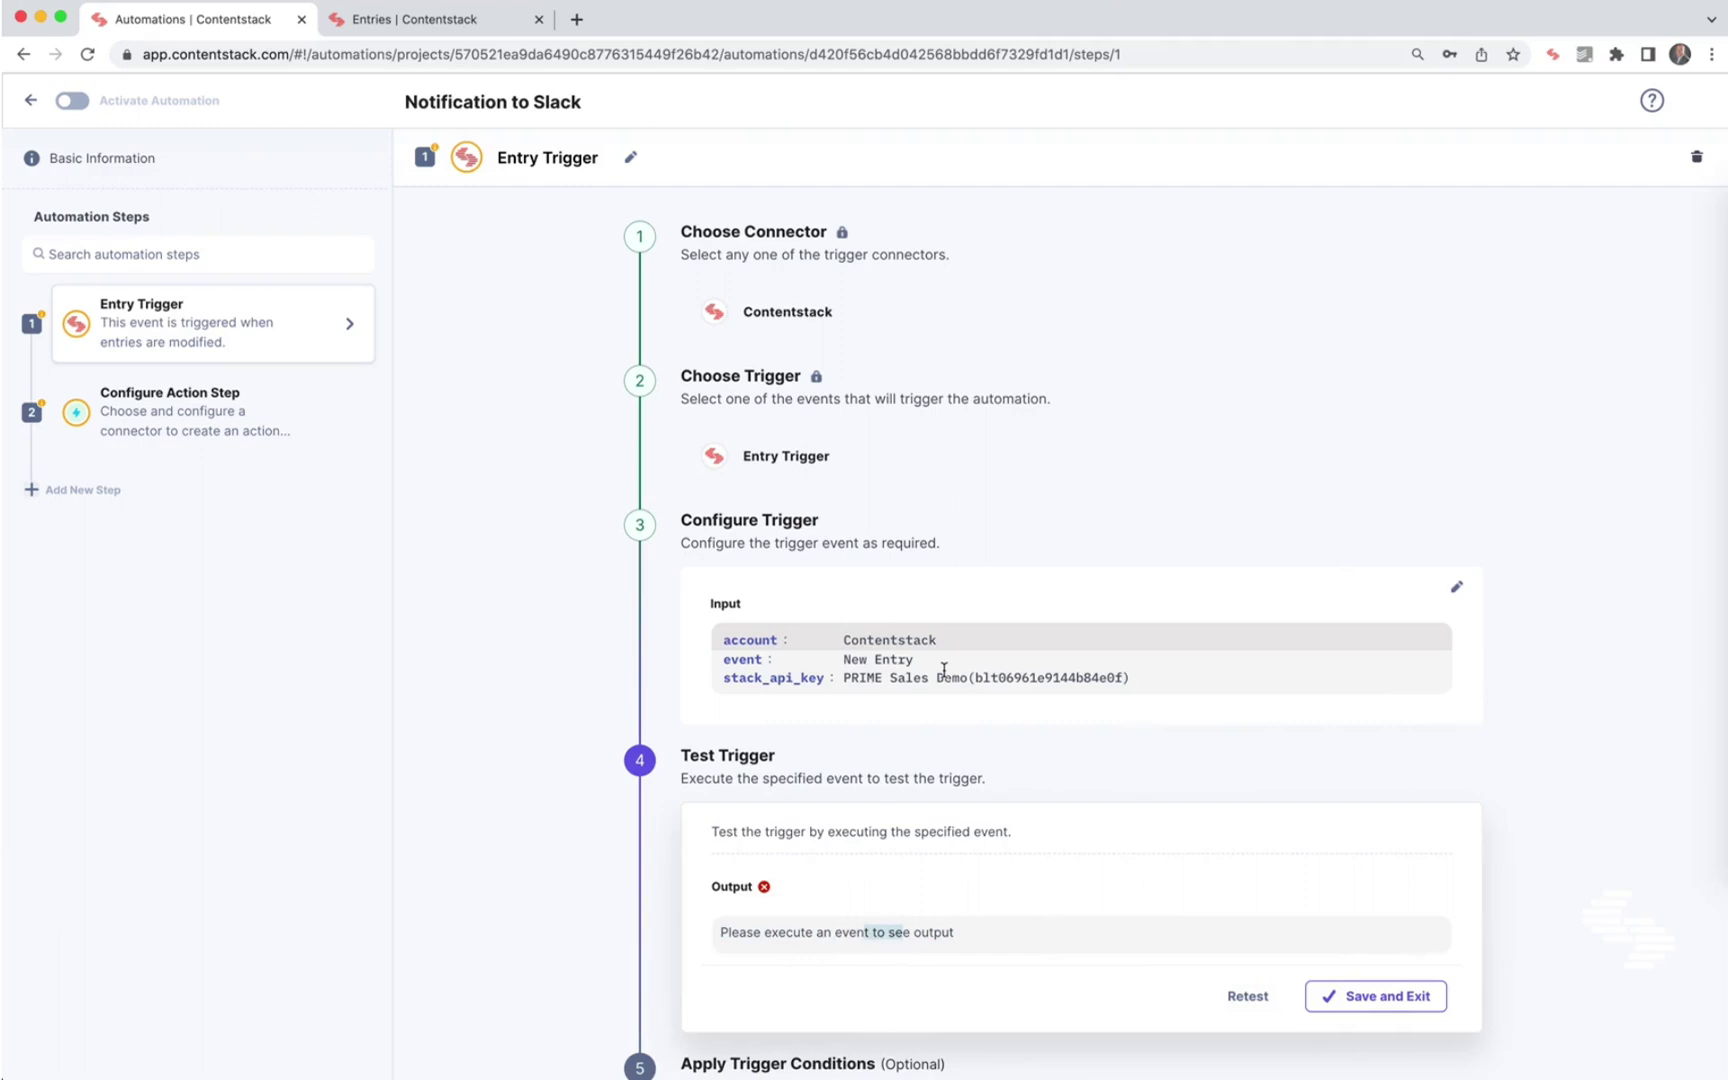
# Create and save a Banners entry titled 'Demo', then return to the automation tab.
pyautogui.click(387, 19)
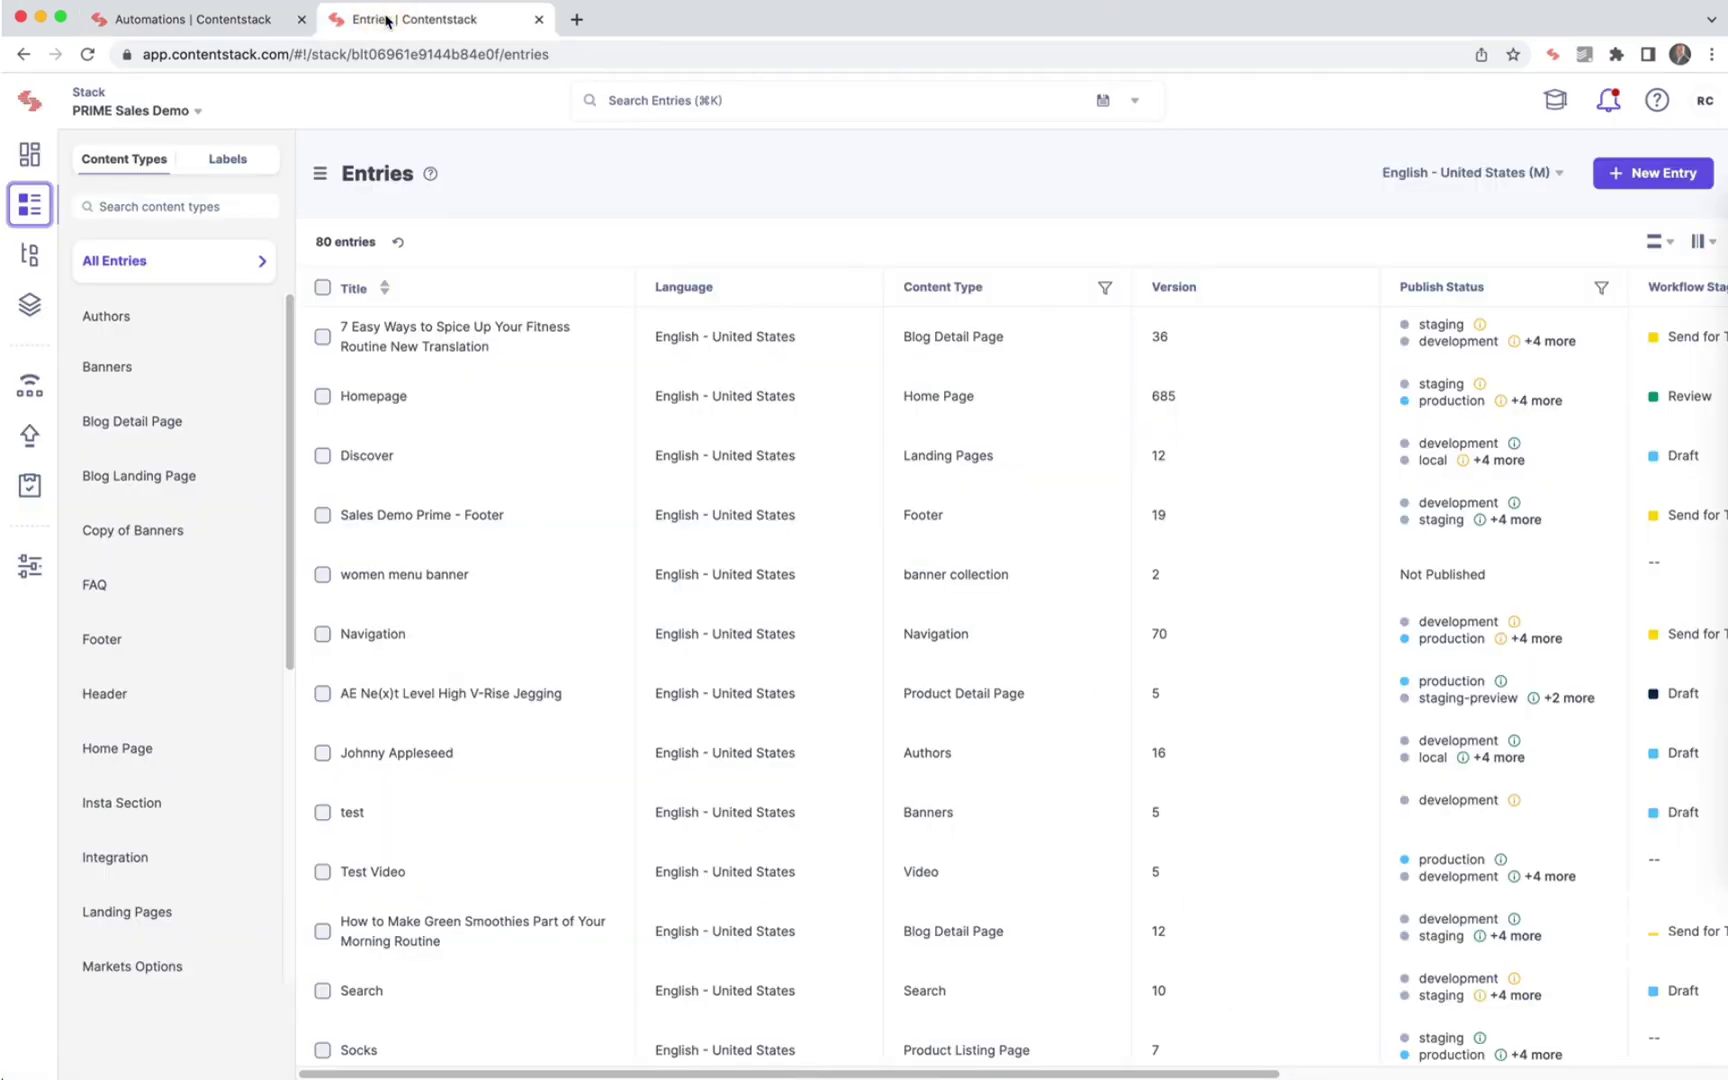
pyautogui.click(1630, 172)
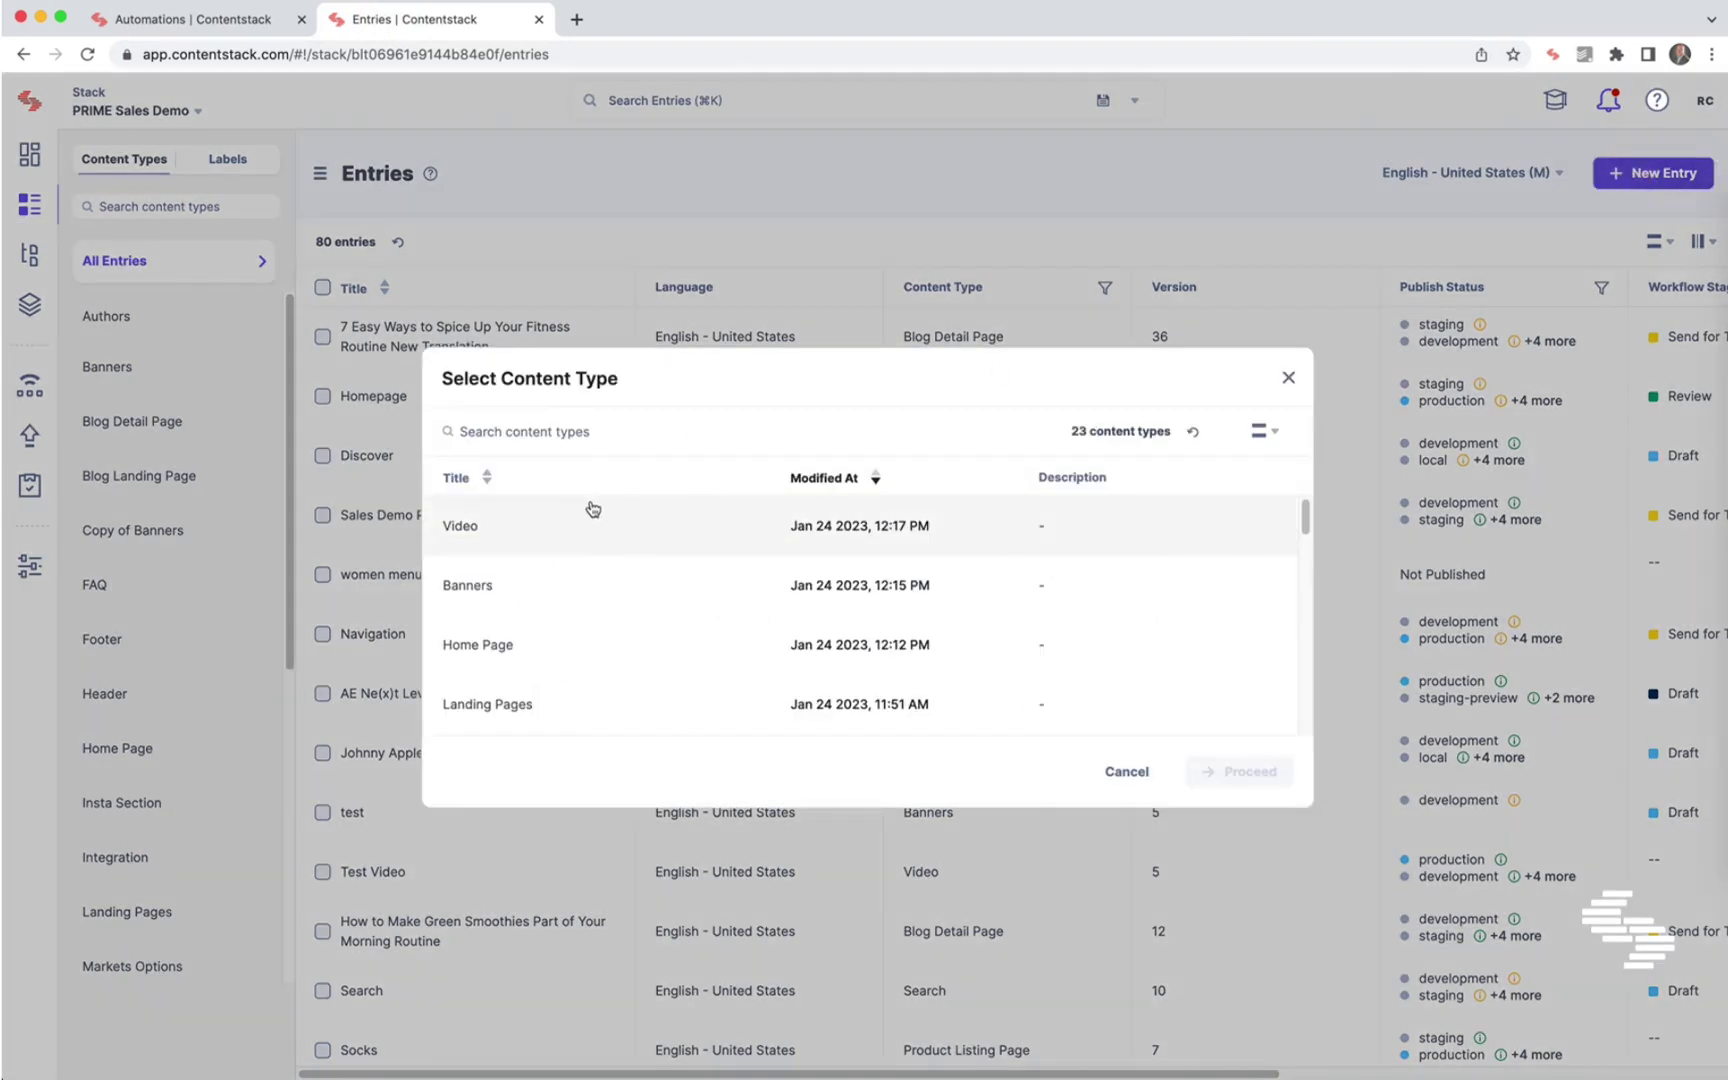
pyautogui.click(495, 600)
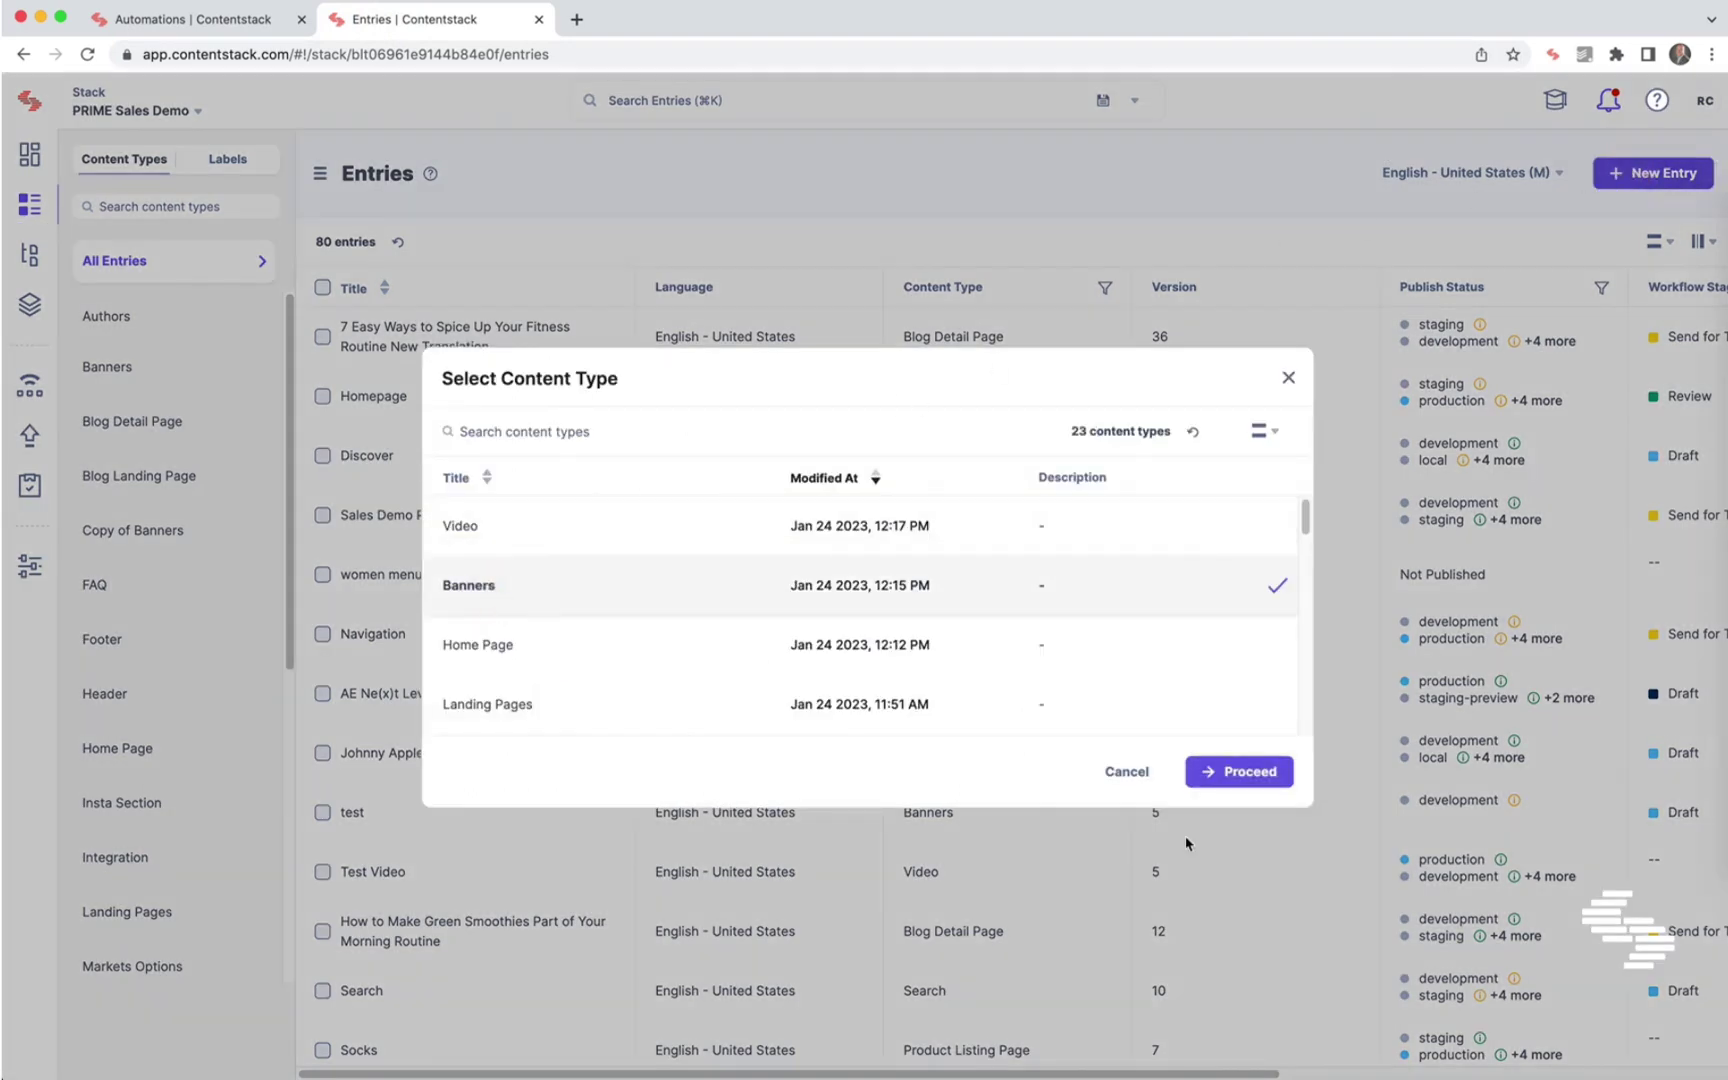
pyautogui.click(1259, 769)
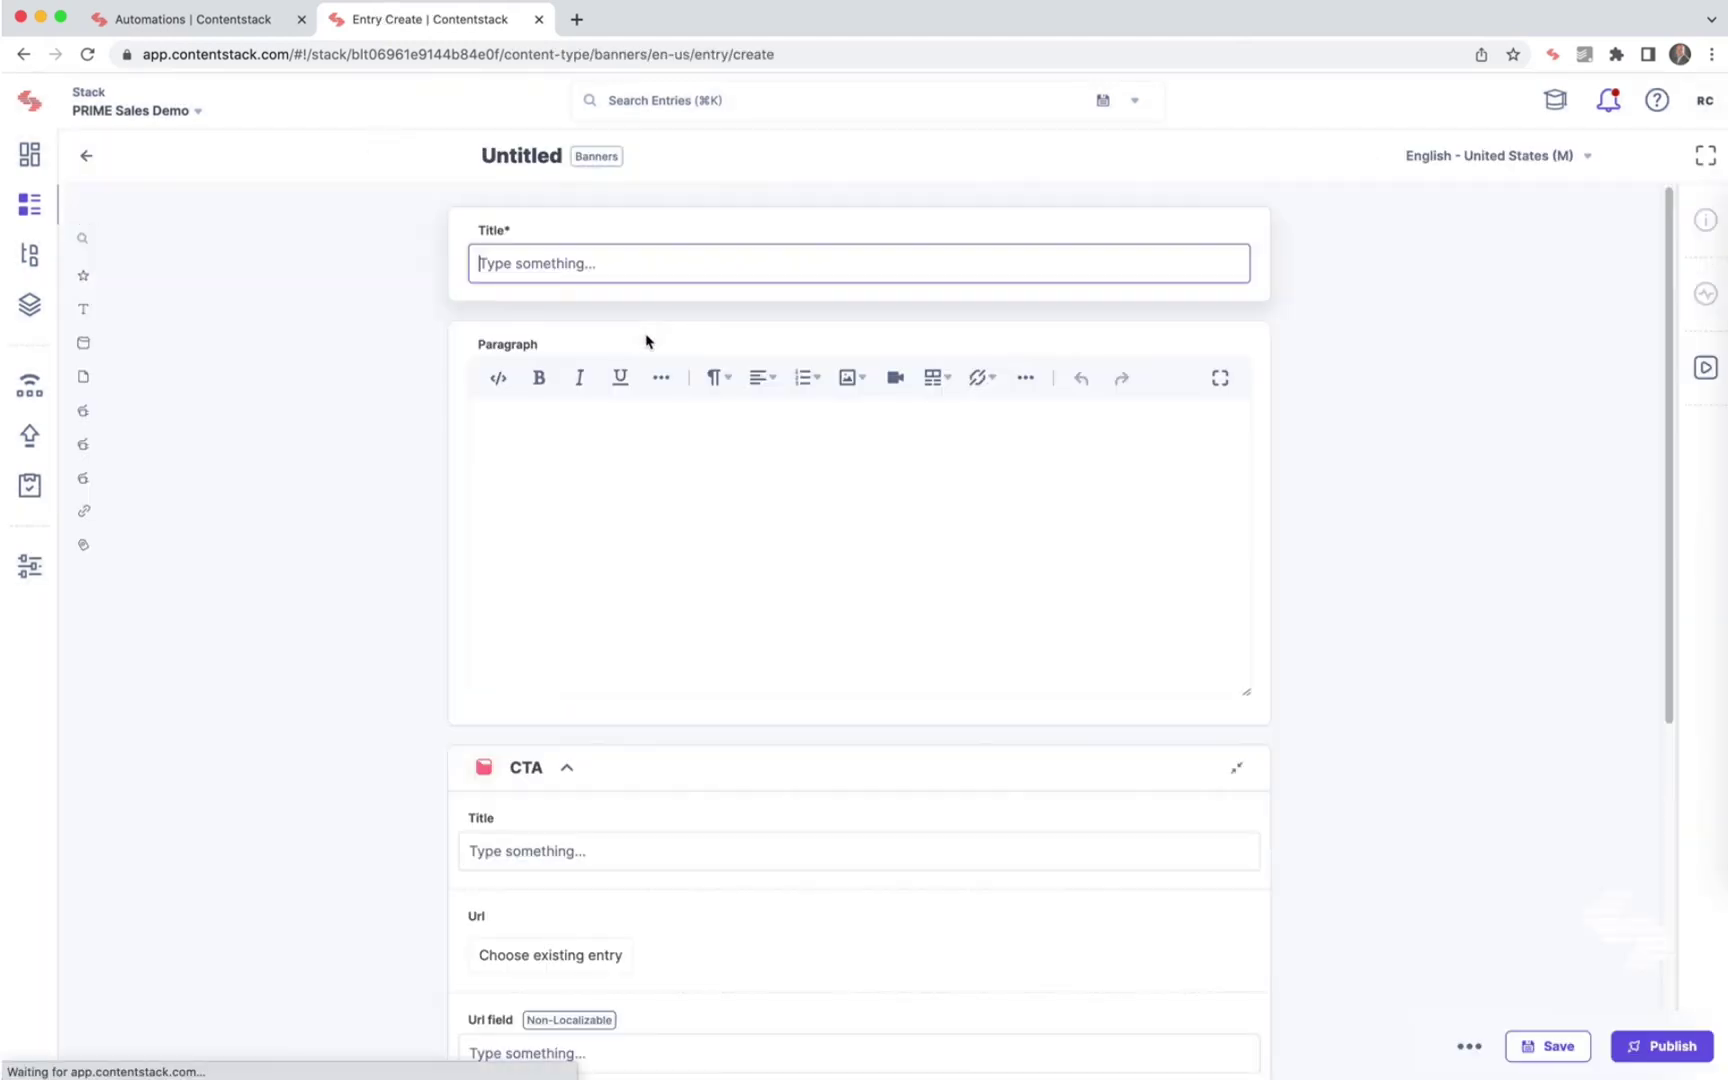
pyautogui.write('Demo')
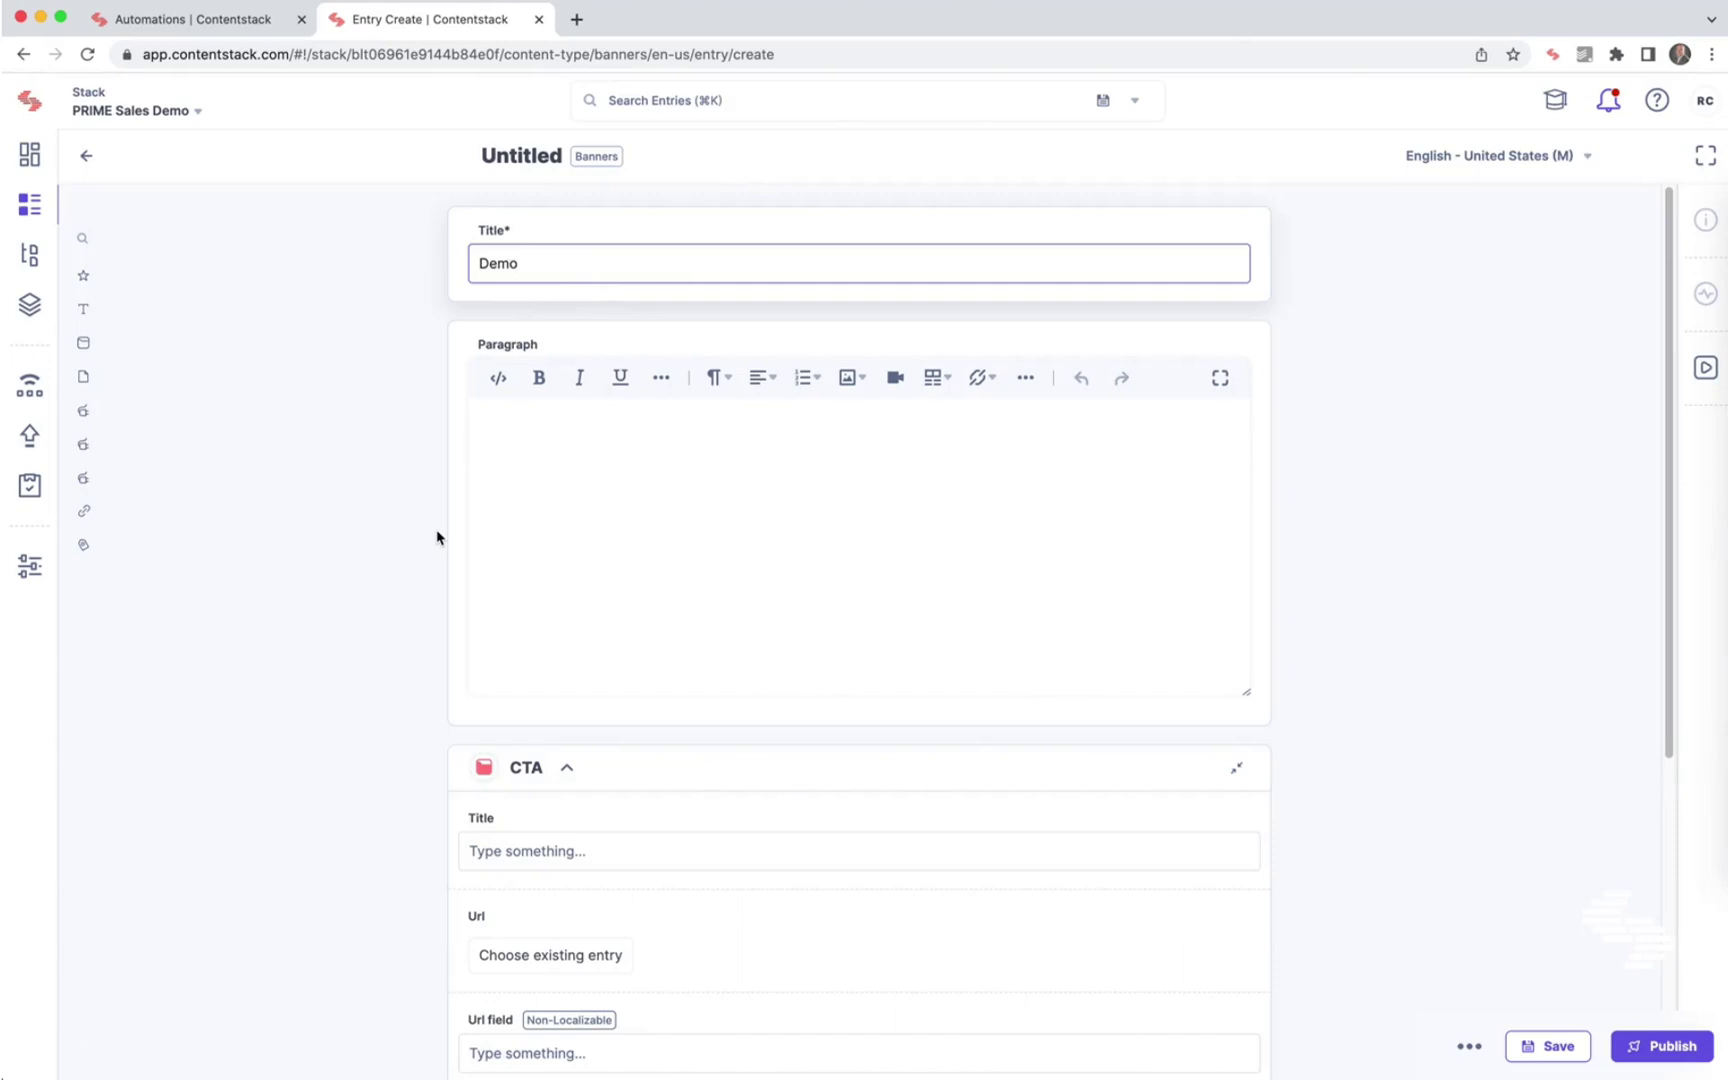
pyautogui.scroll(-5, 436, 537)
pyautogui.scroll(-4, 436, 537)
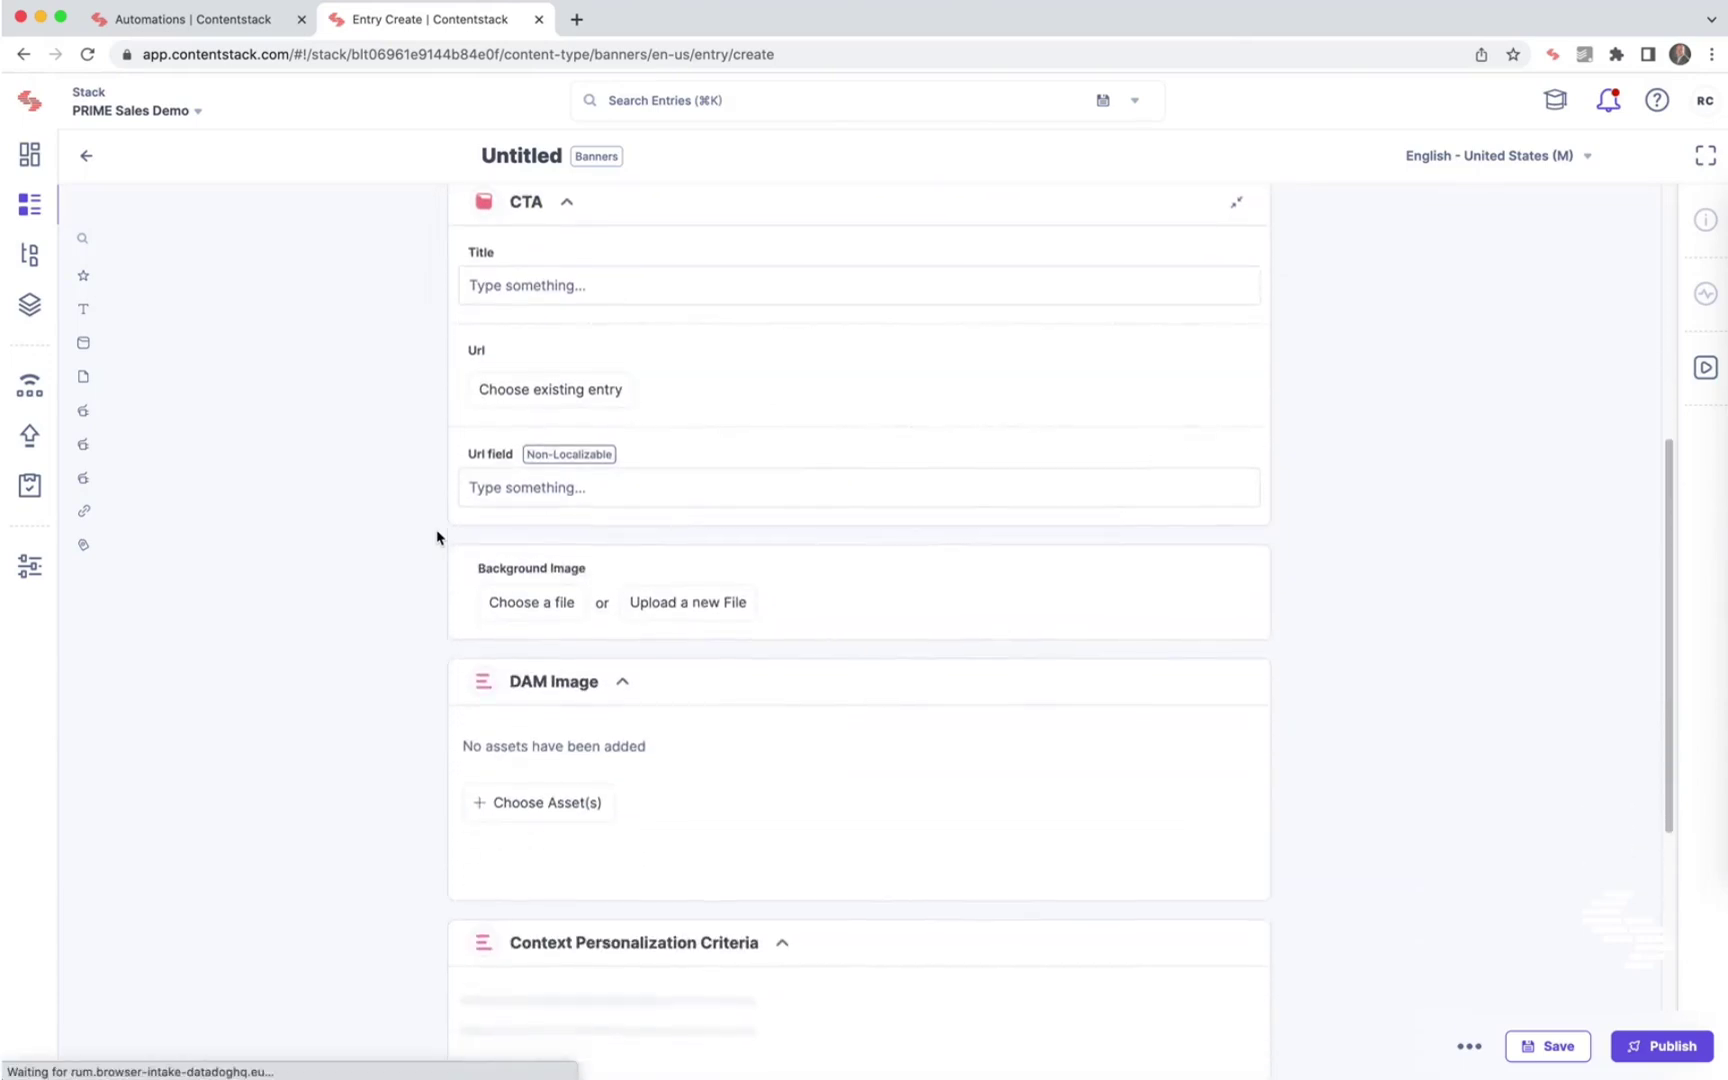
pyautogui.scroll(-5, 436, 537)
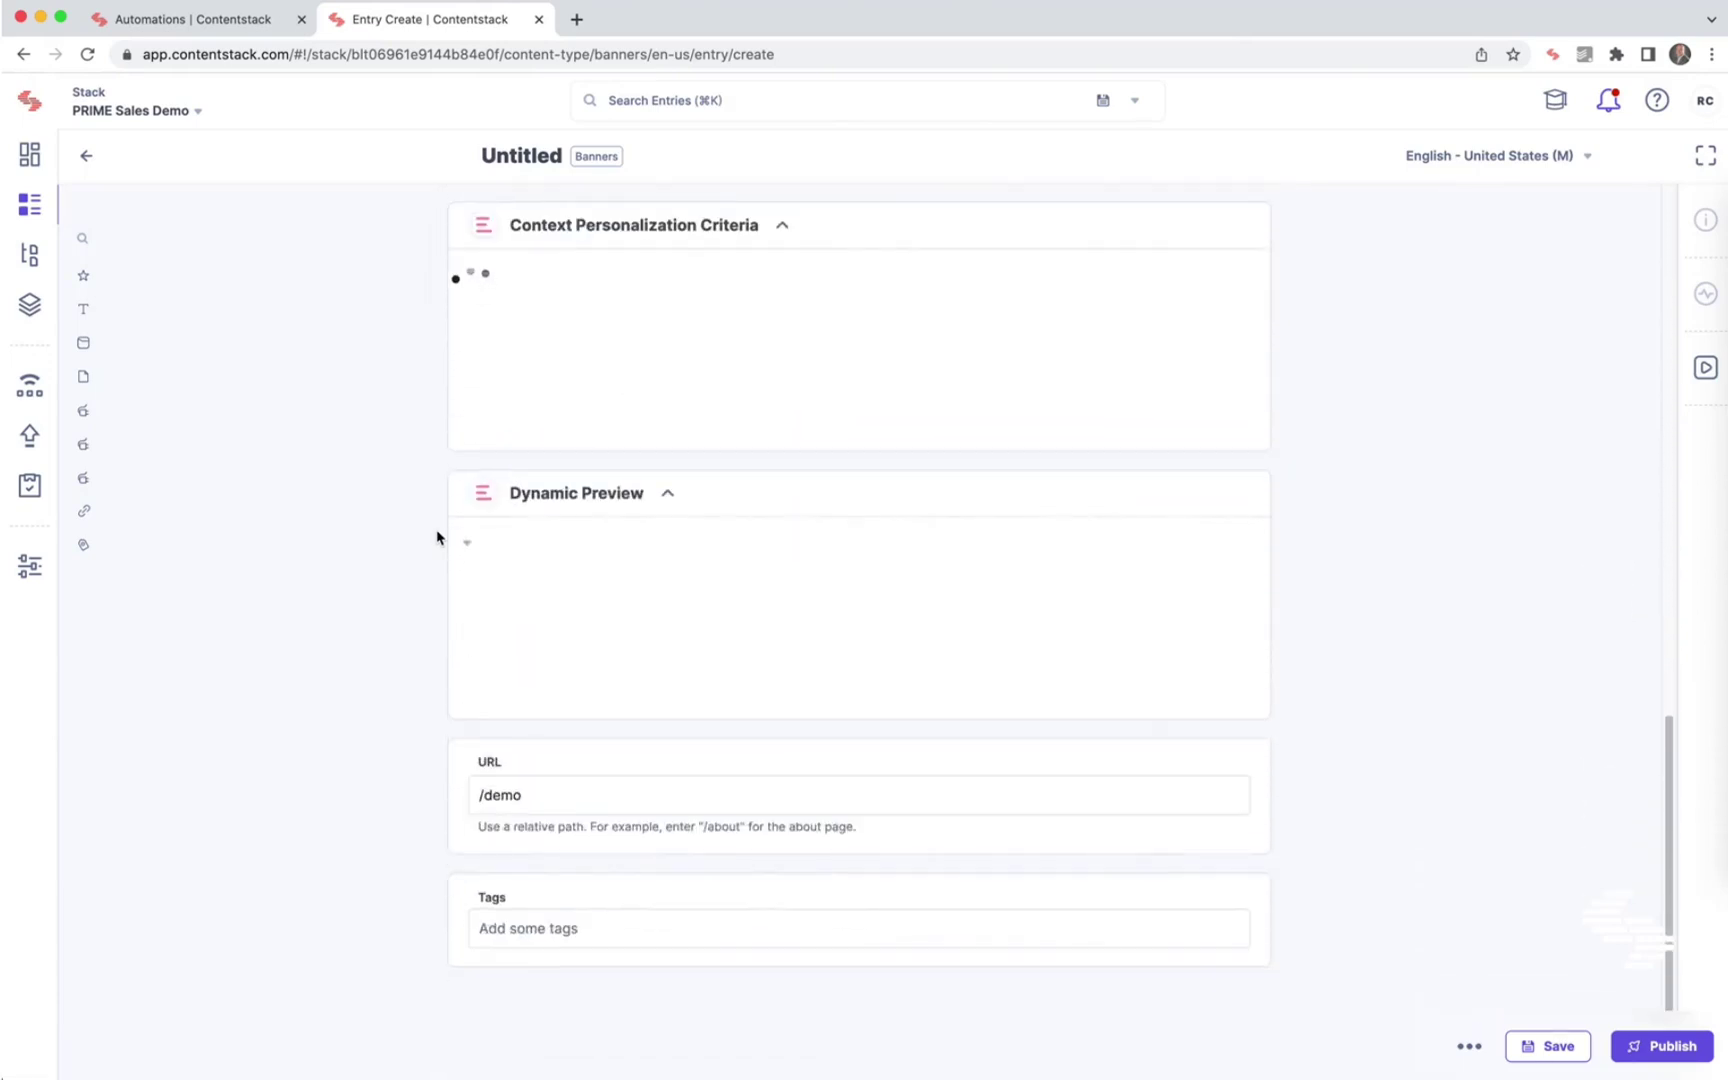
pyautogui.scroll(11, 436, 537)
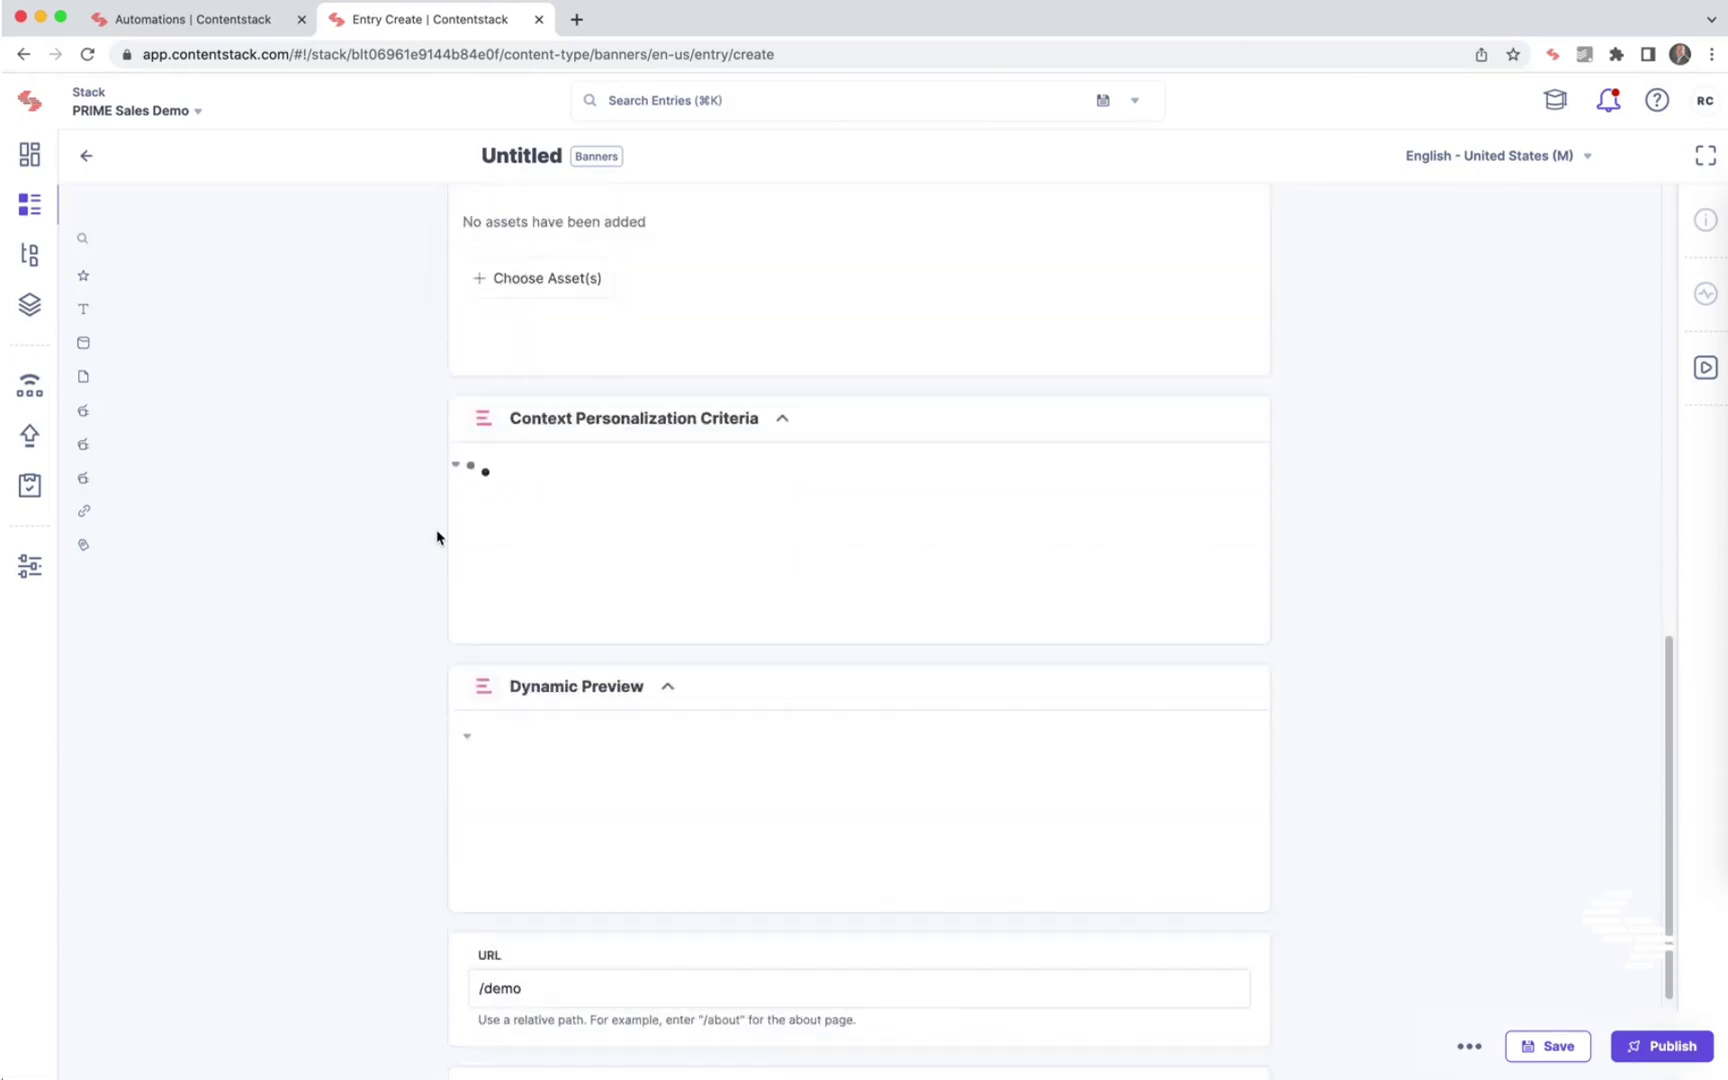
pyautogui.click(1550, 1046)
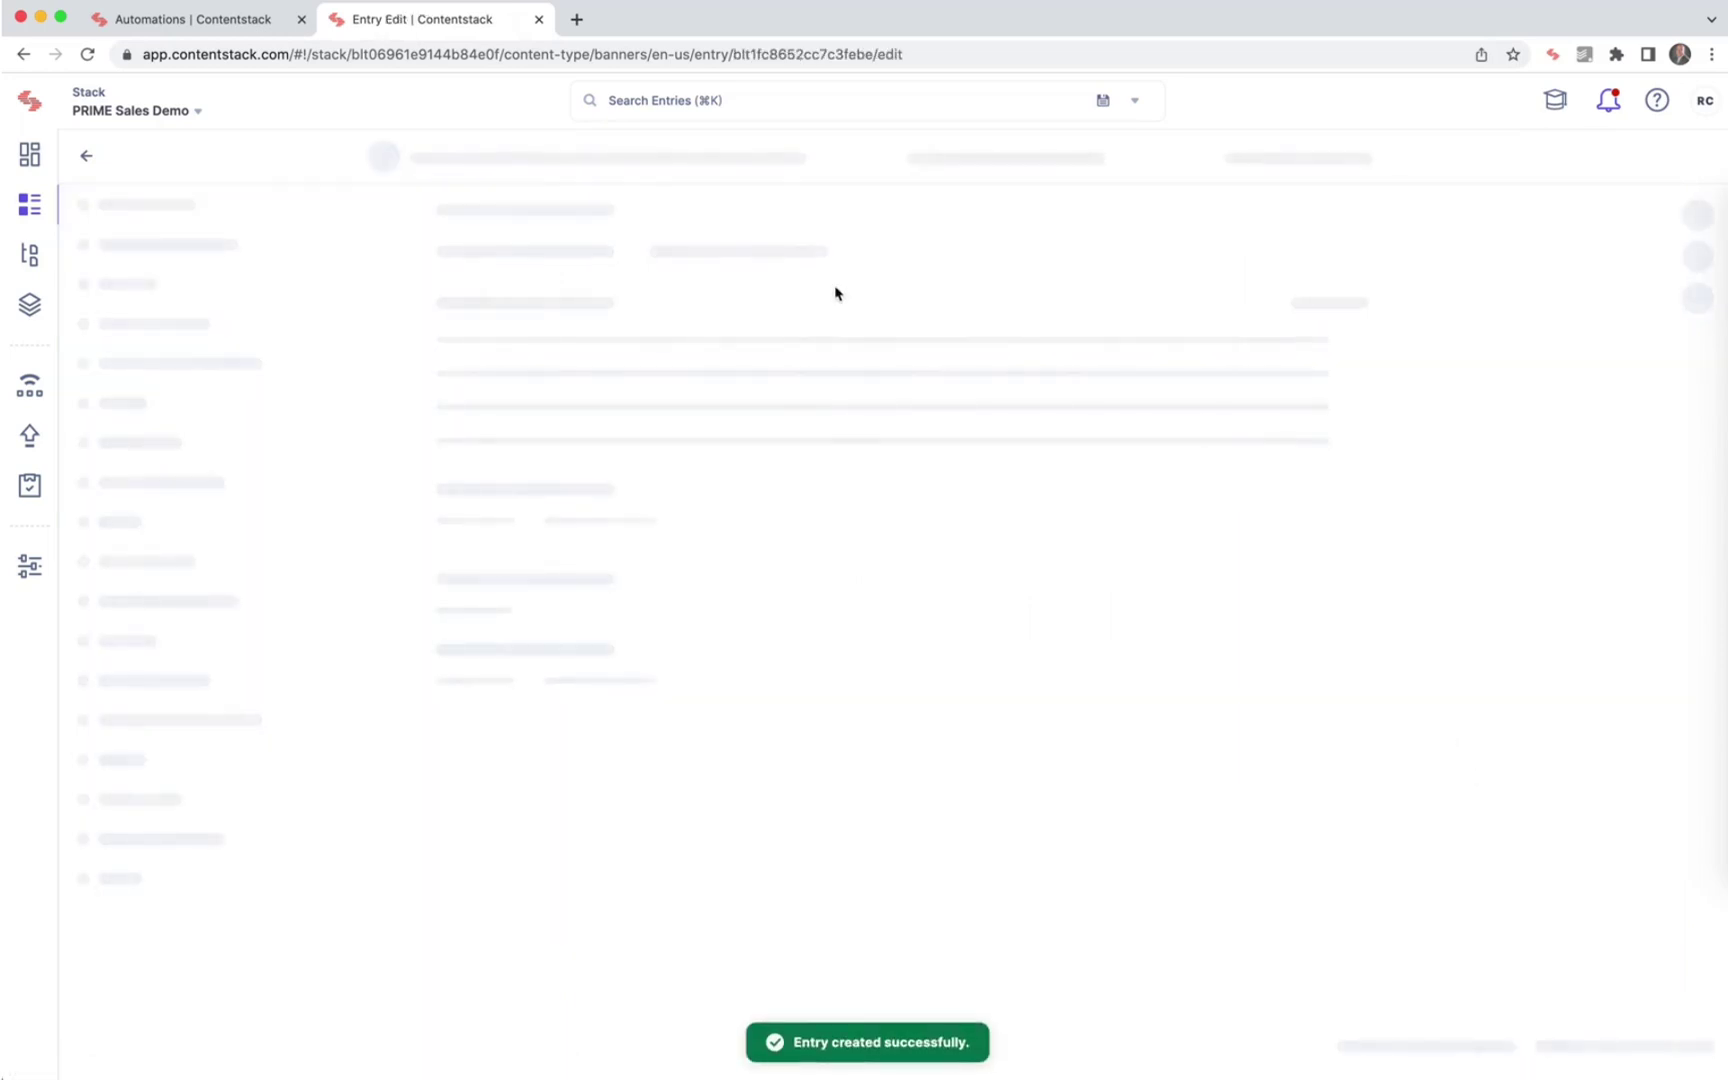
pyautogui.click(229, 22)
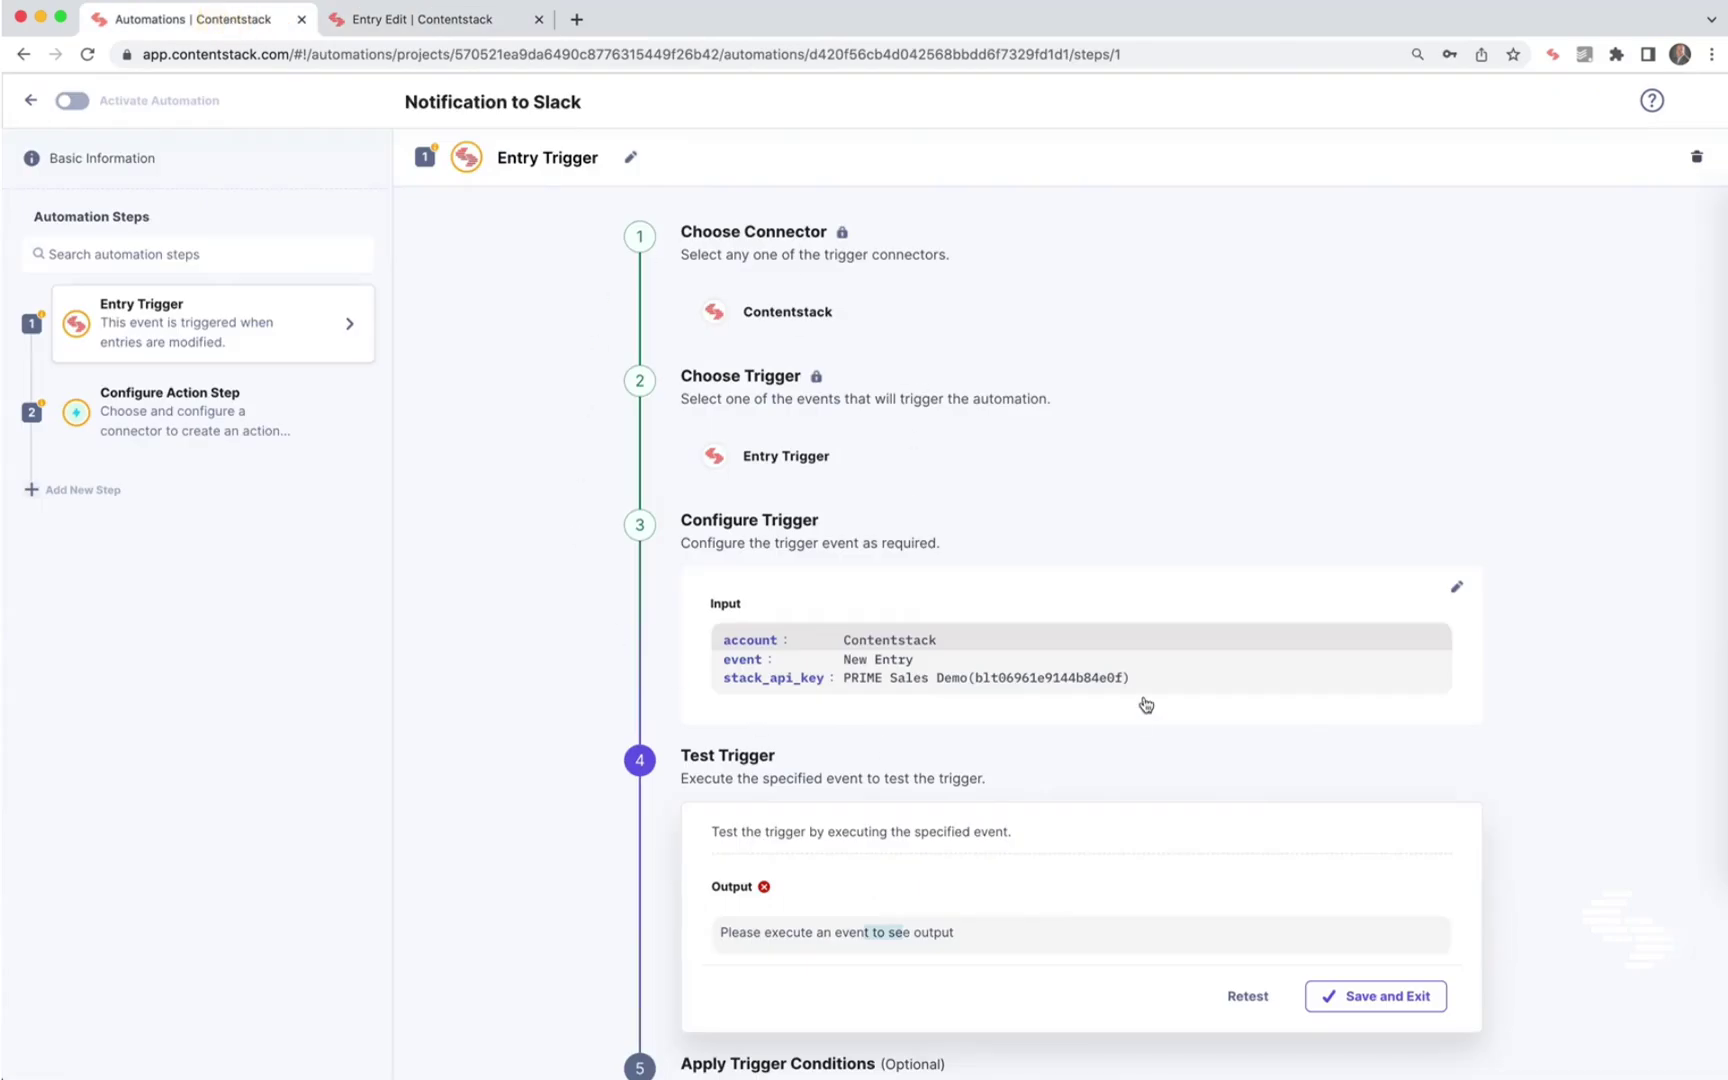
# Retest the trigger against the Demo entry, save the passing result, and start step two.
pyautogui.click(1245, 996)
pyautogui.scroll(-15, 1037, 640)
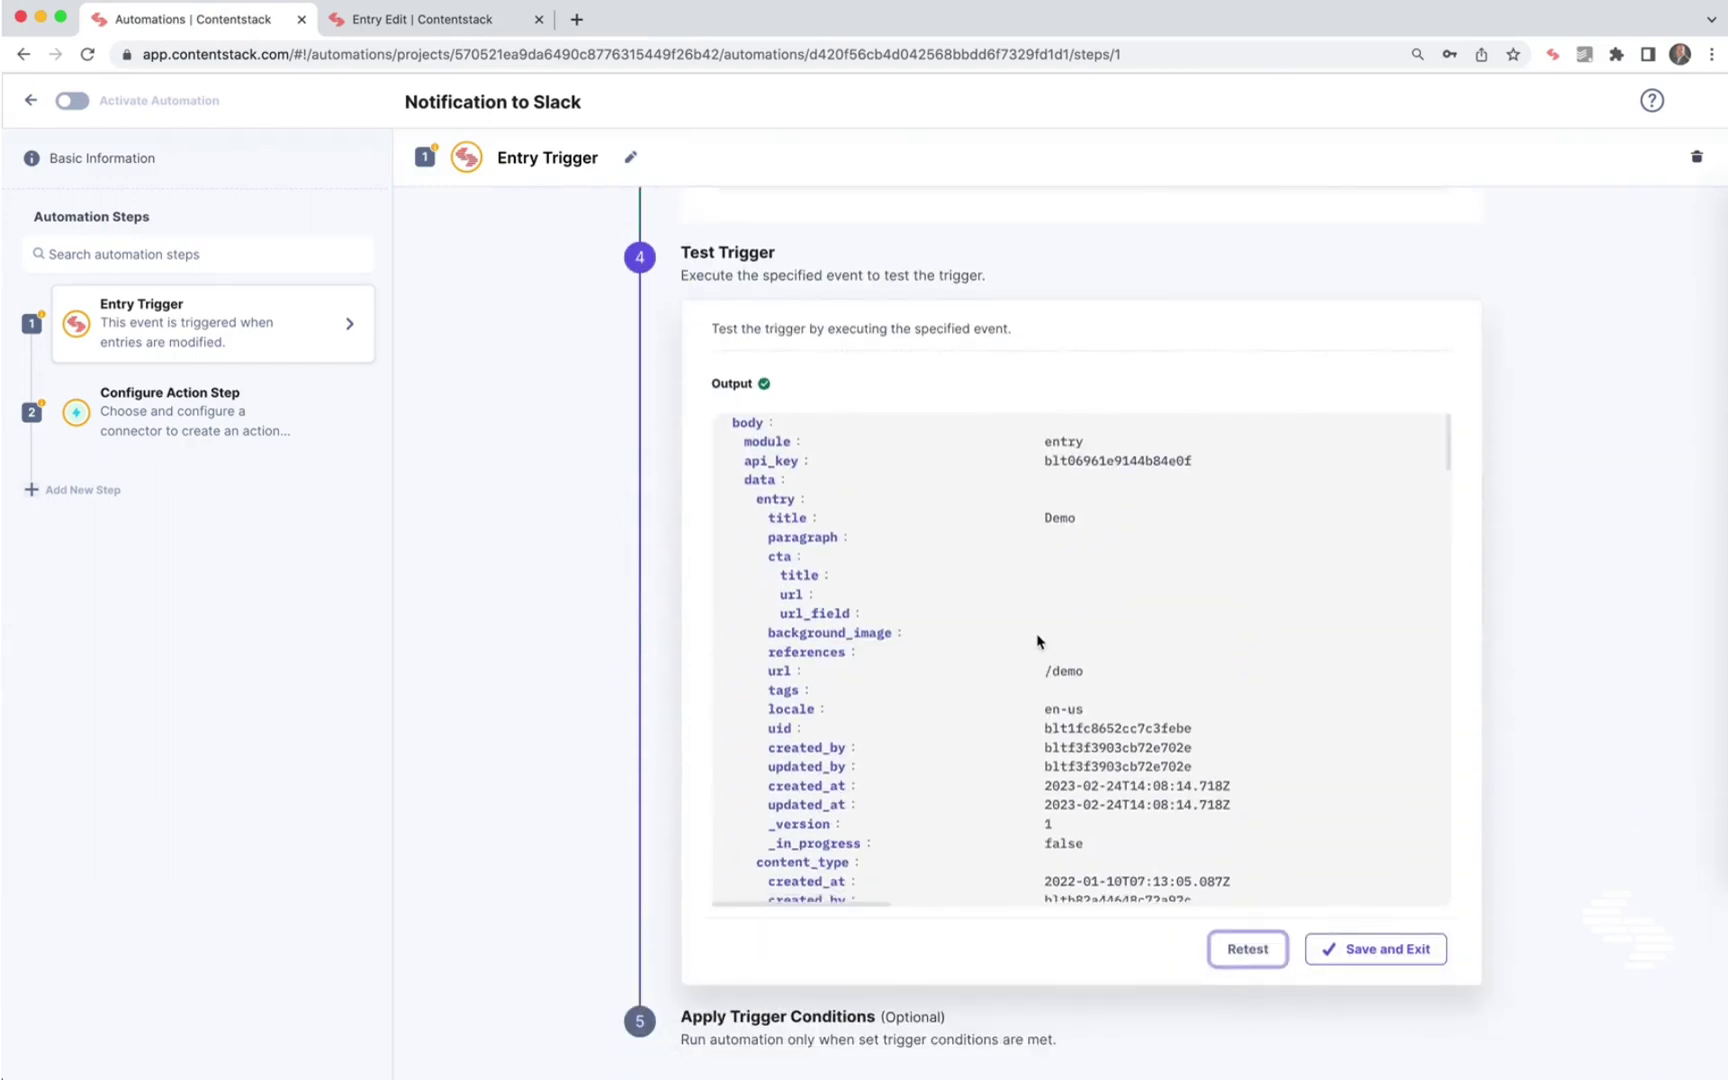
pyautogui.scroll(-10, 1037, 641)
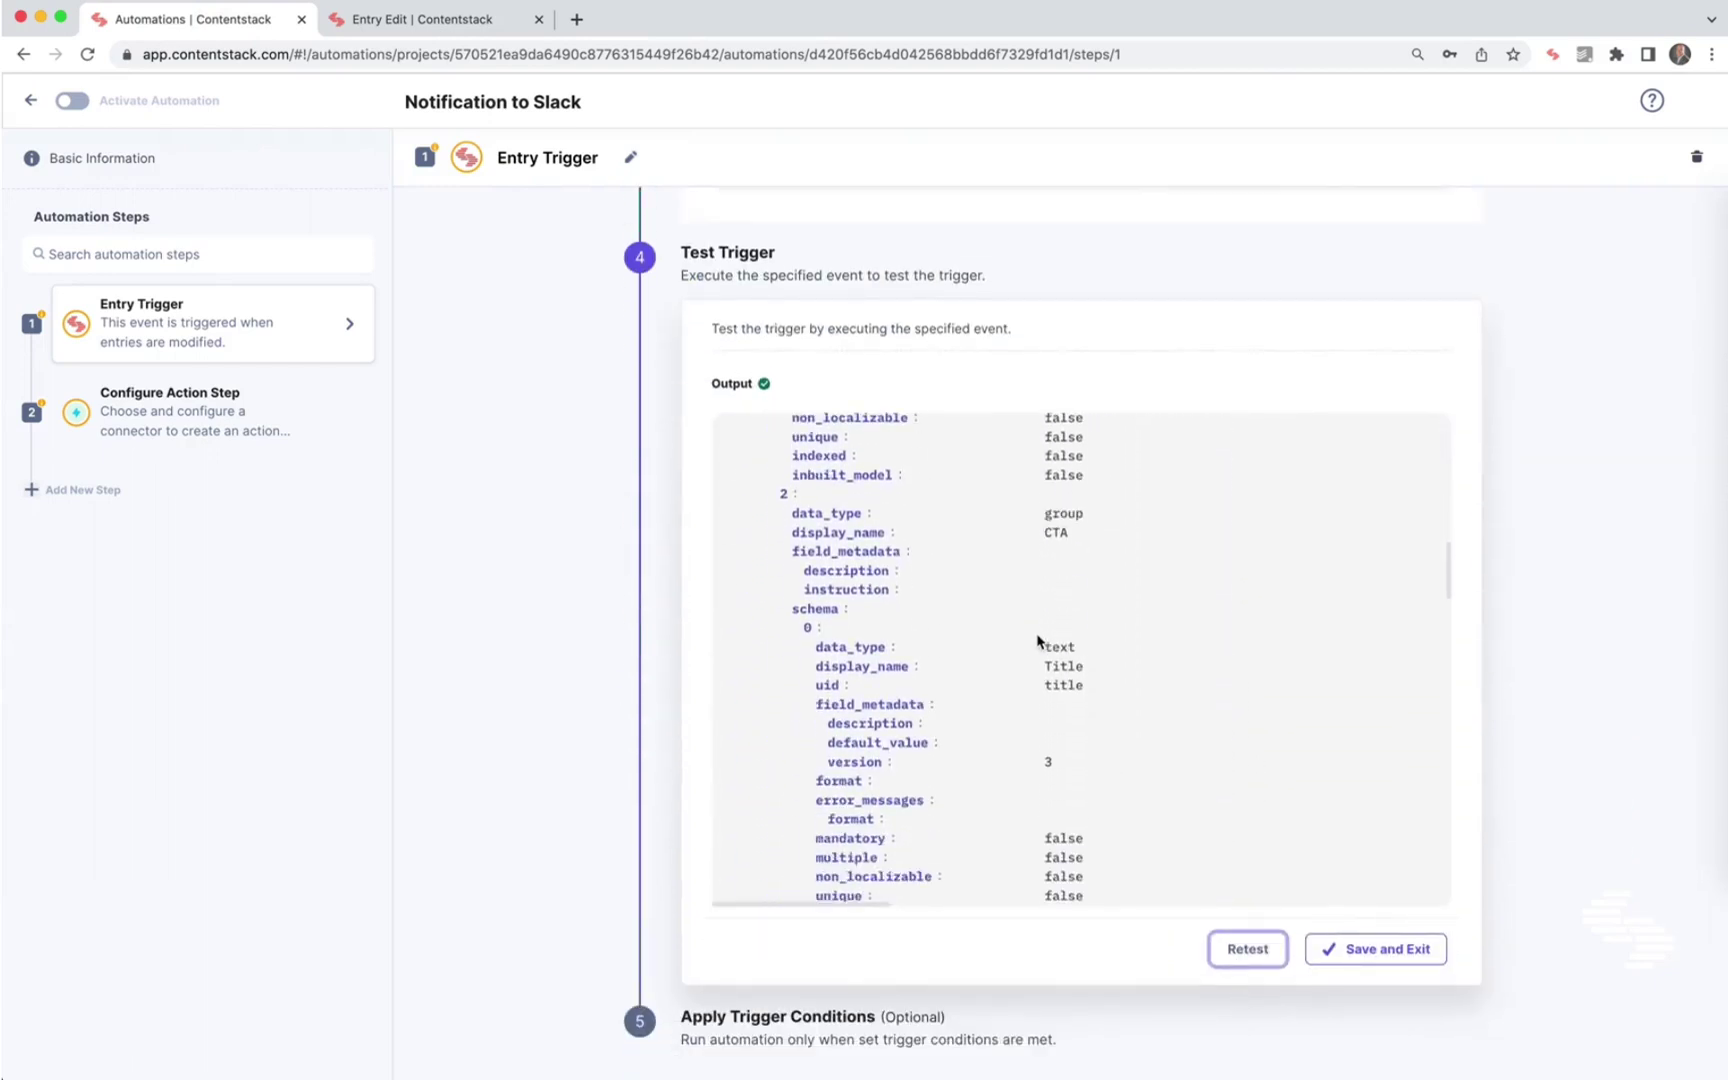
pyautogui.click(1388, 949)
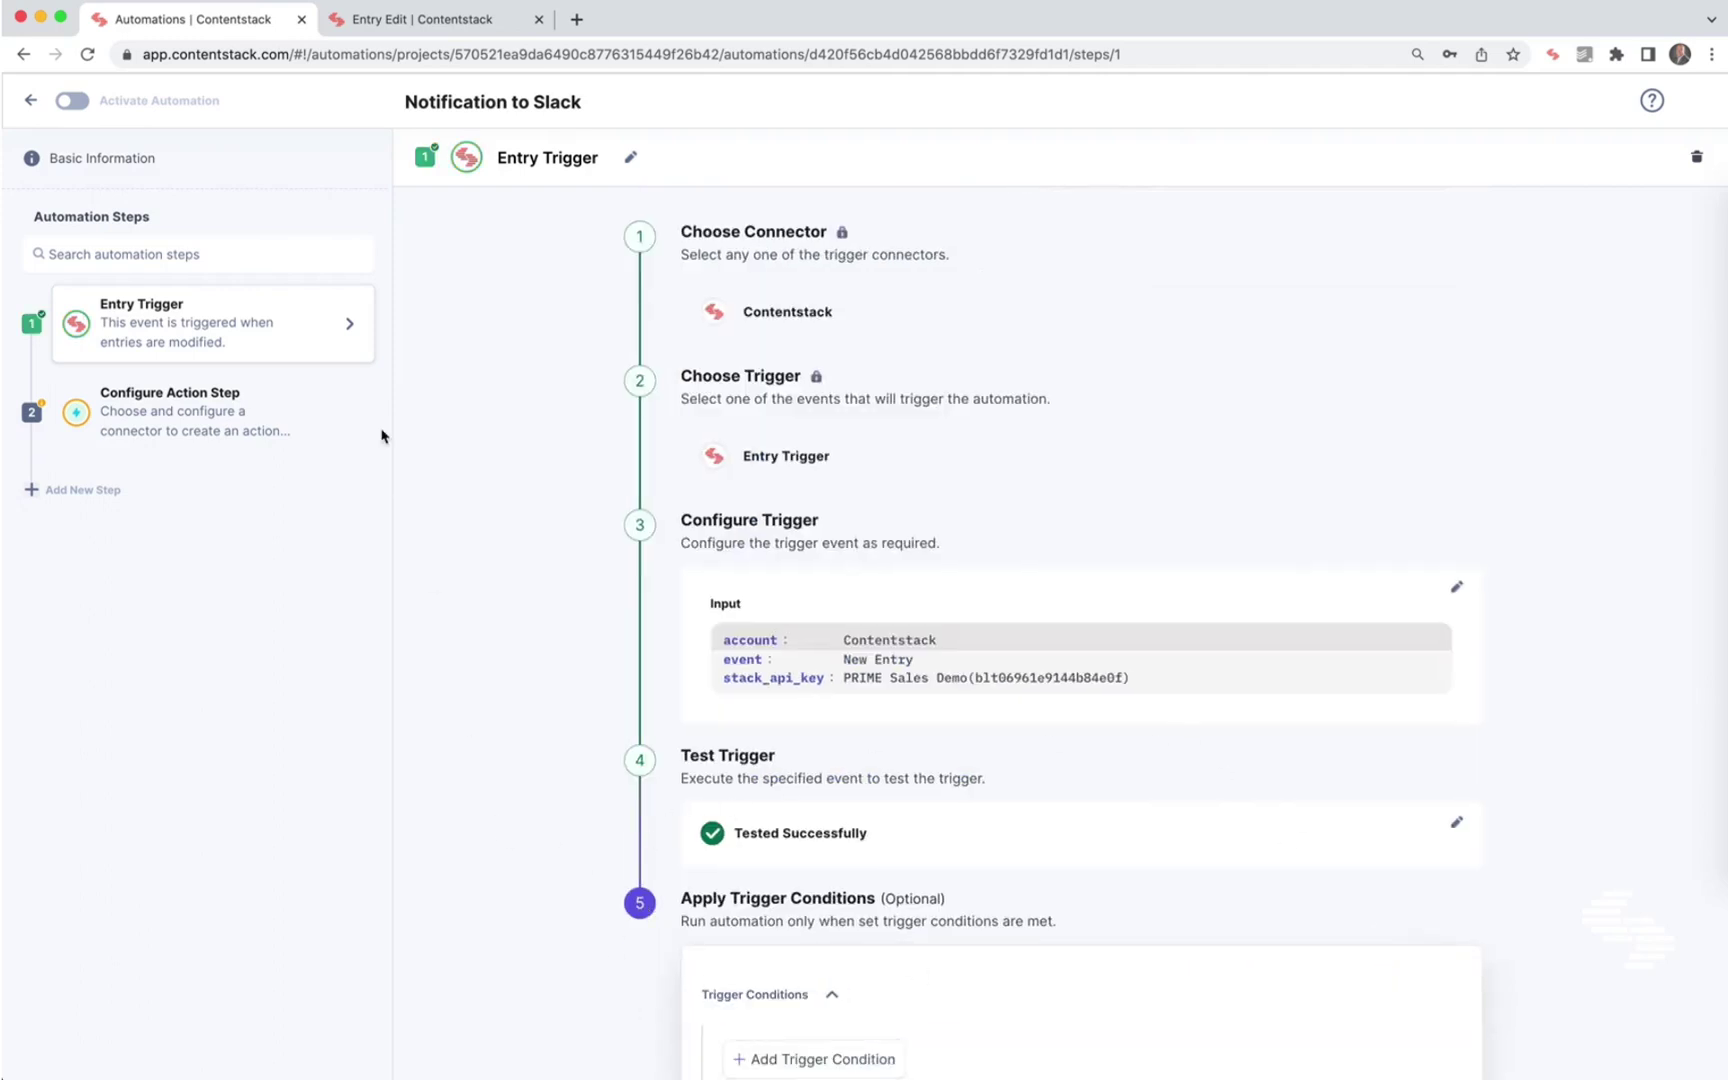
pyautogui.click(171, 410)
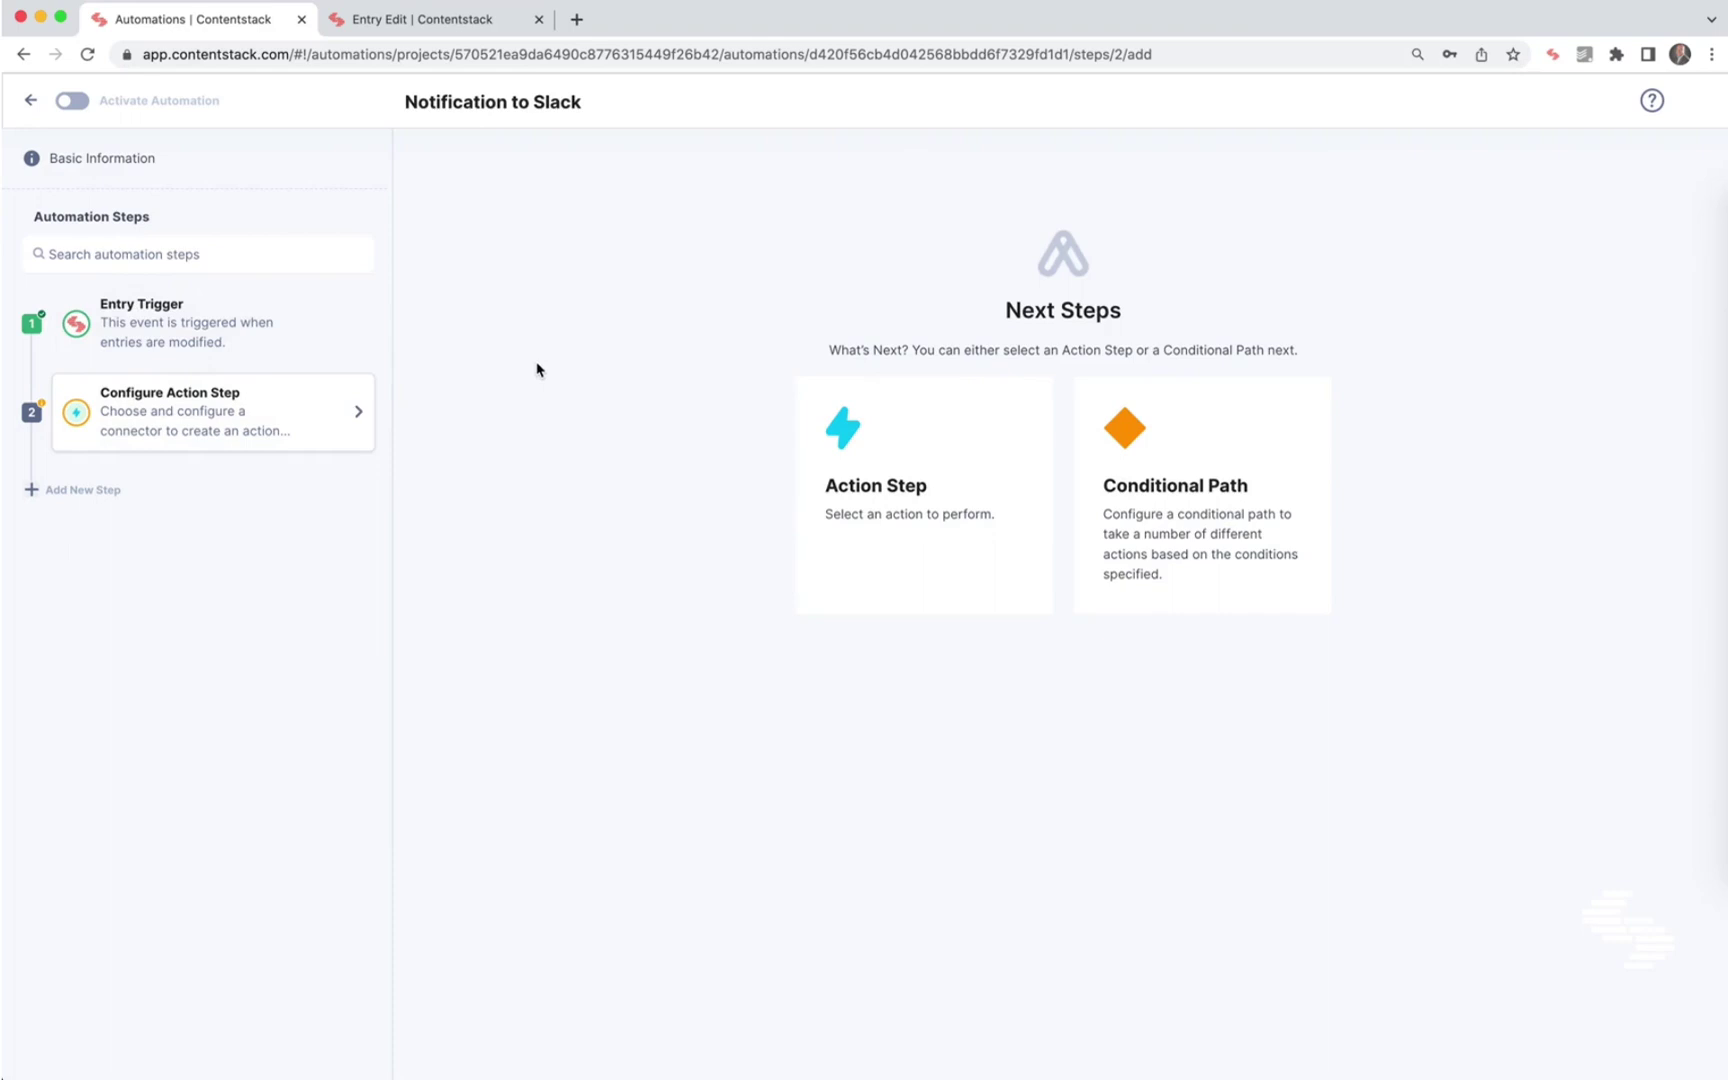
# Make step two an Action Step using Slack's Send Message action.
pyautogui.click(906, 418)
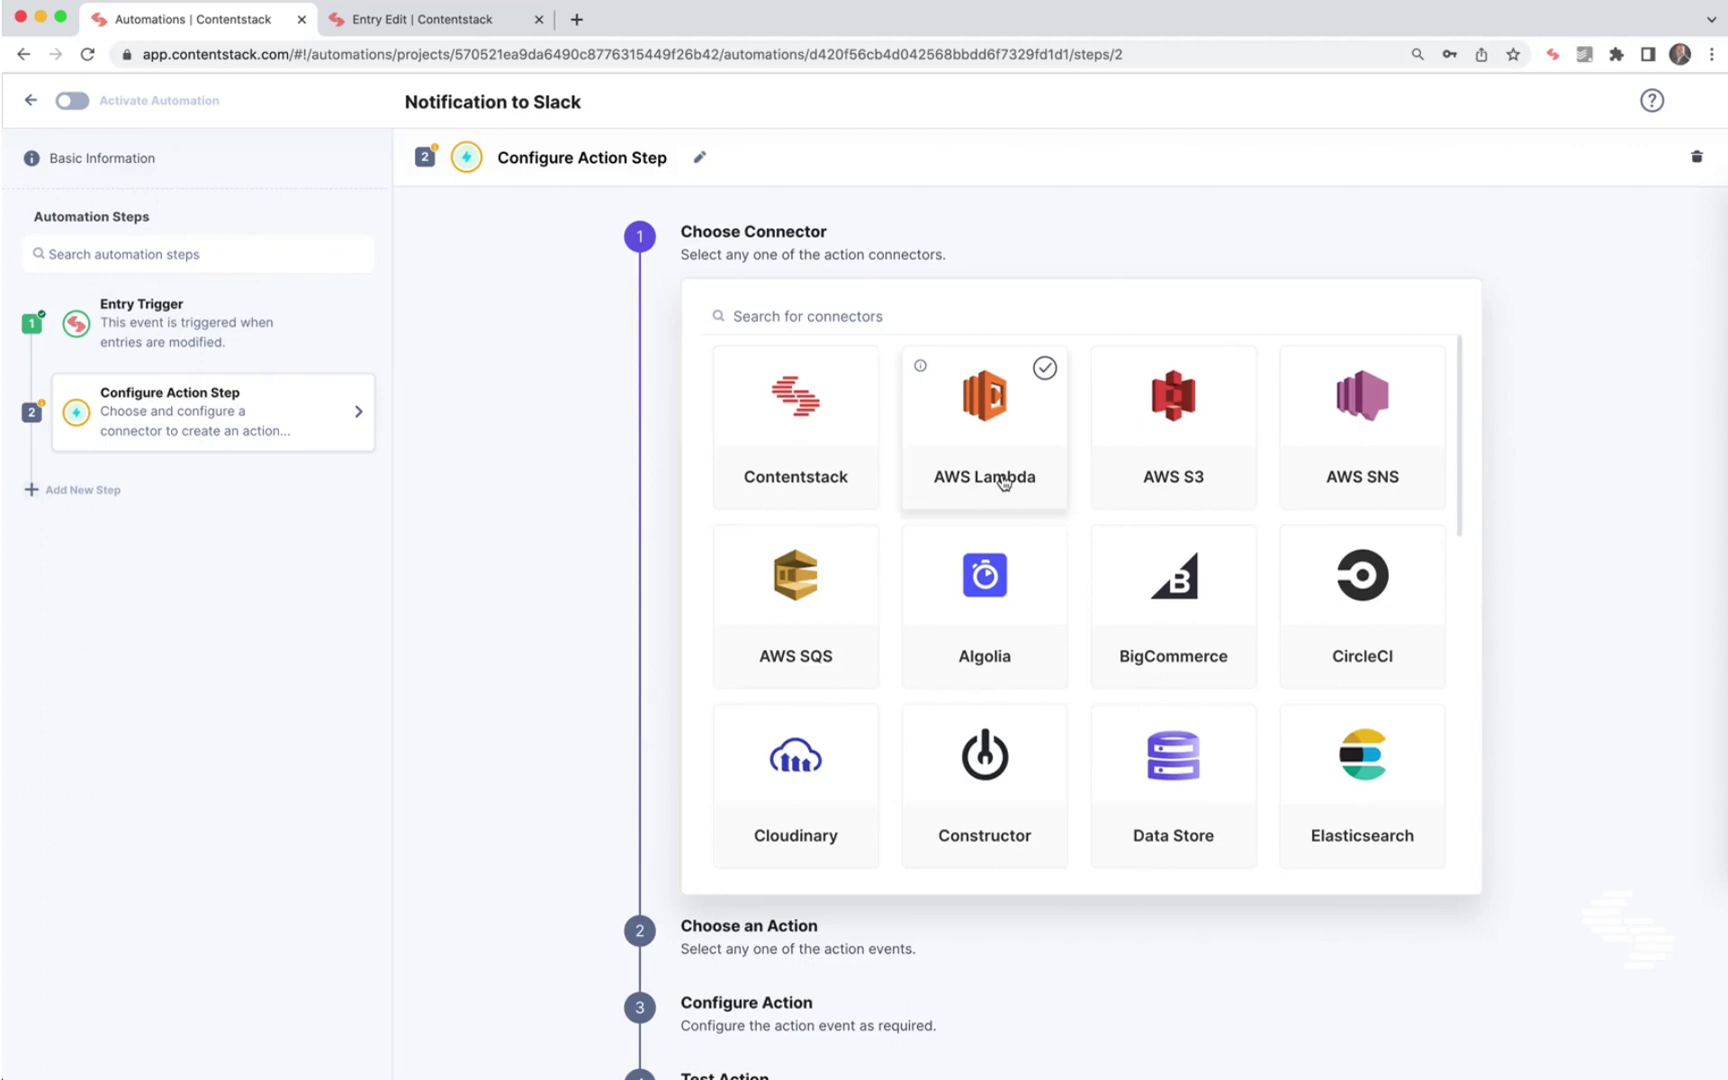
pyautogui.scroll(-5, 1107, 525)
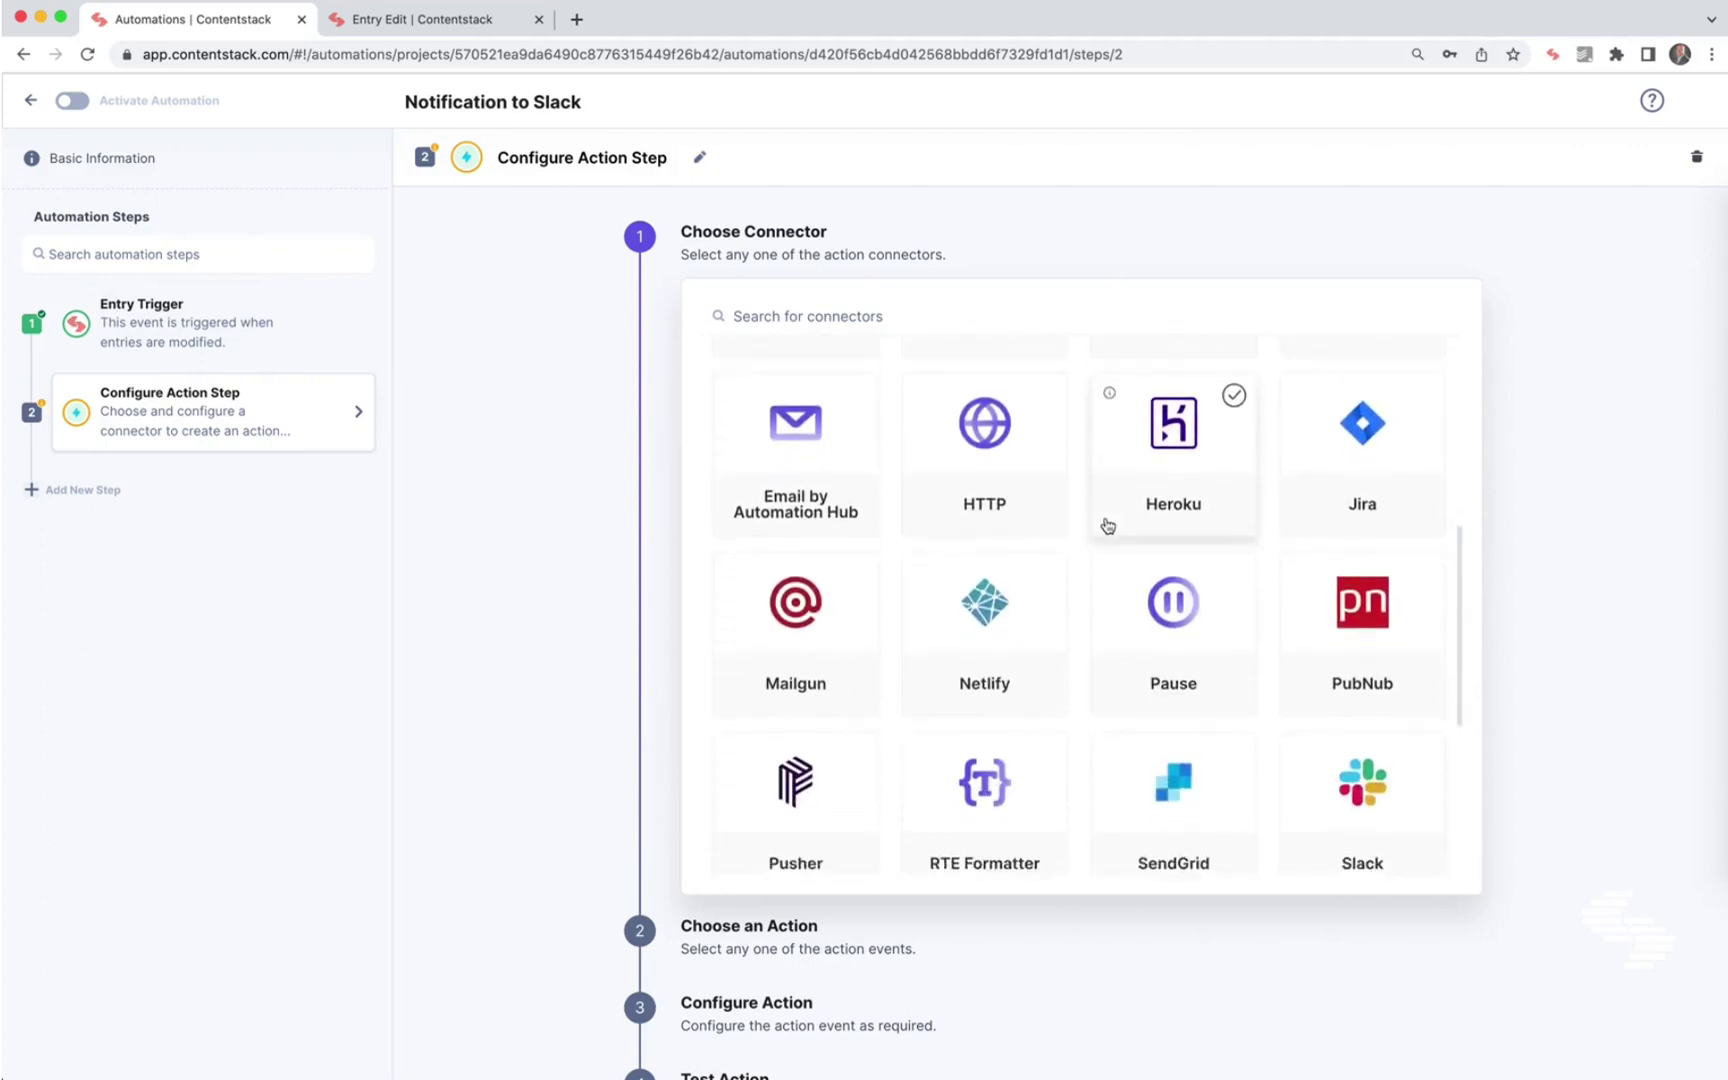
pyautogui.scroll(-2, 1107, 525)
pyautogui.click(1384, 576)
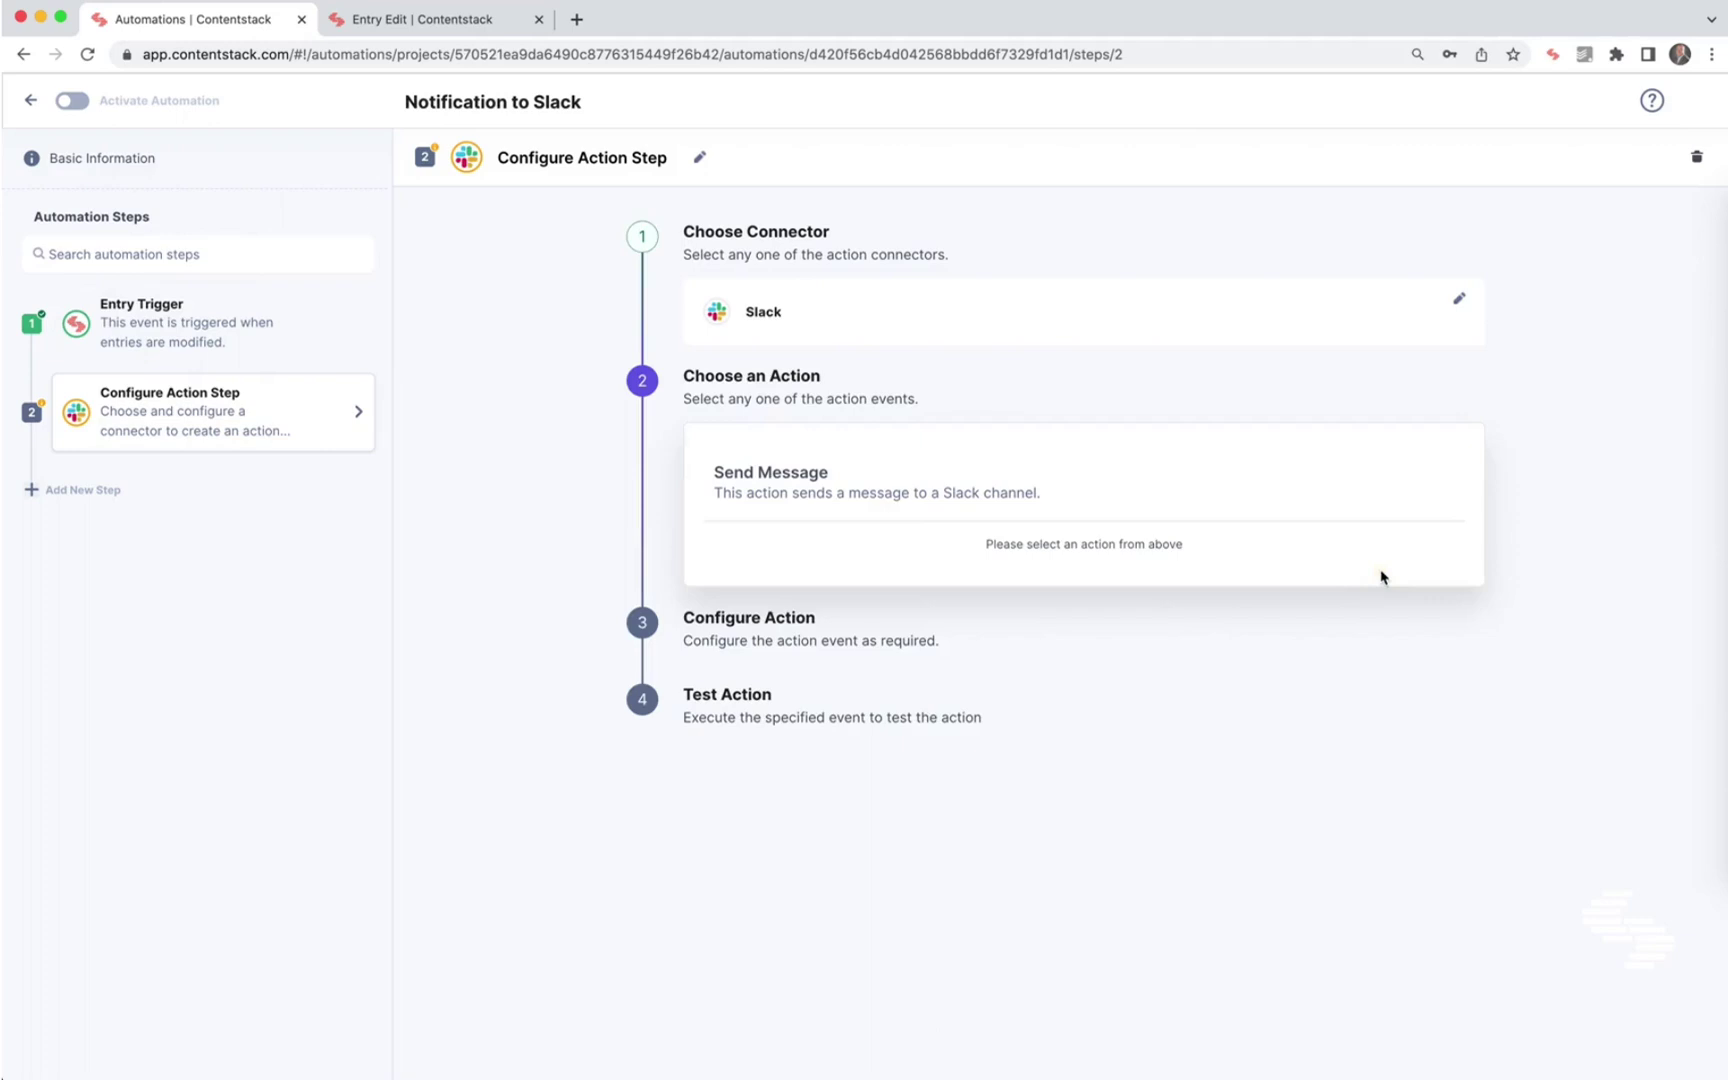
pyautogui.click(754, 500)
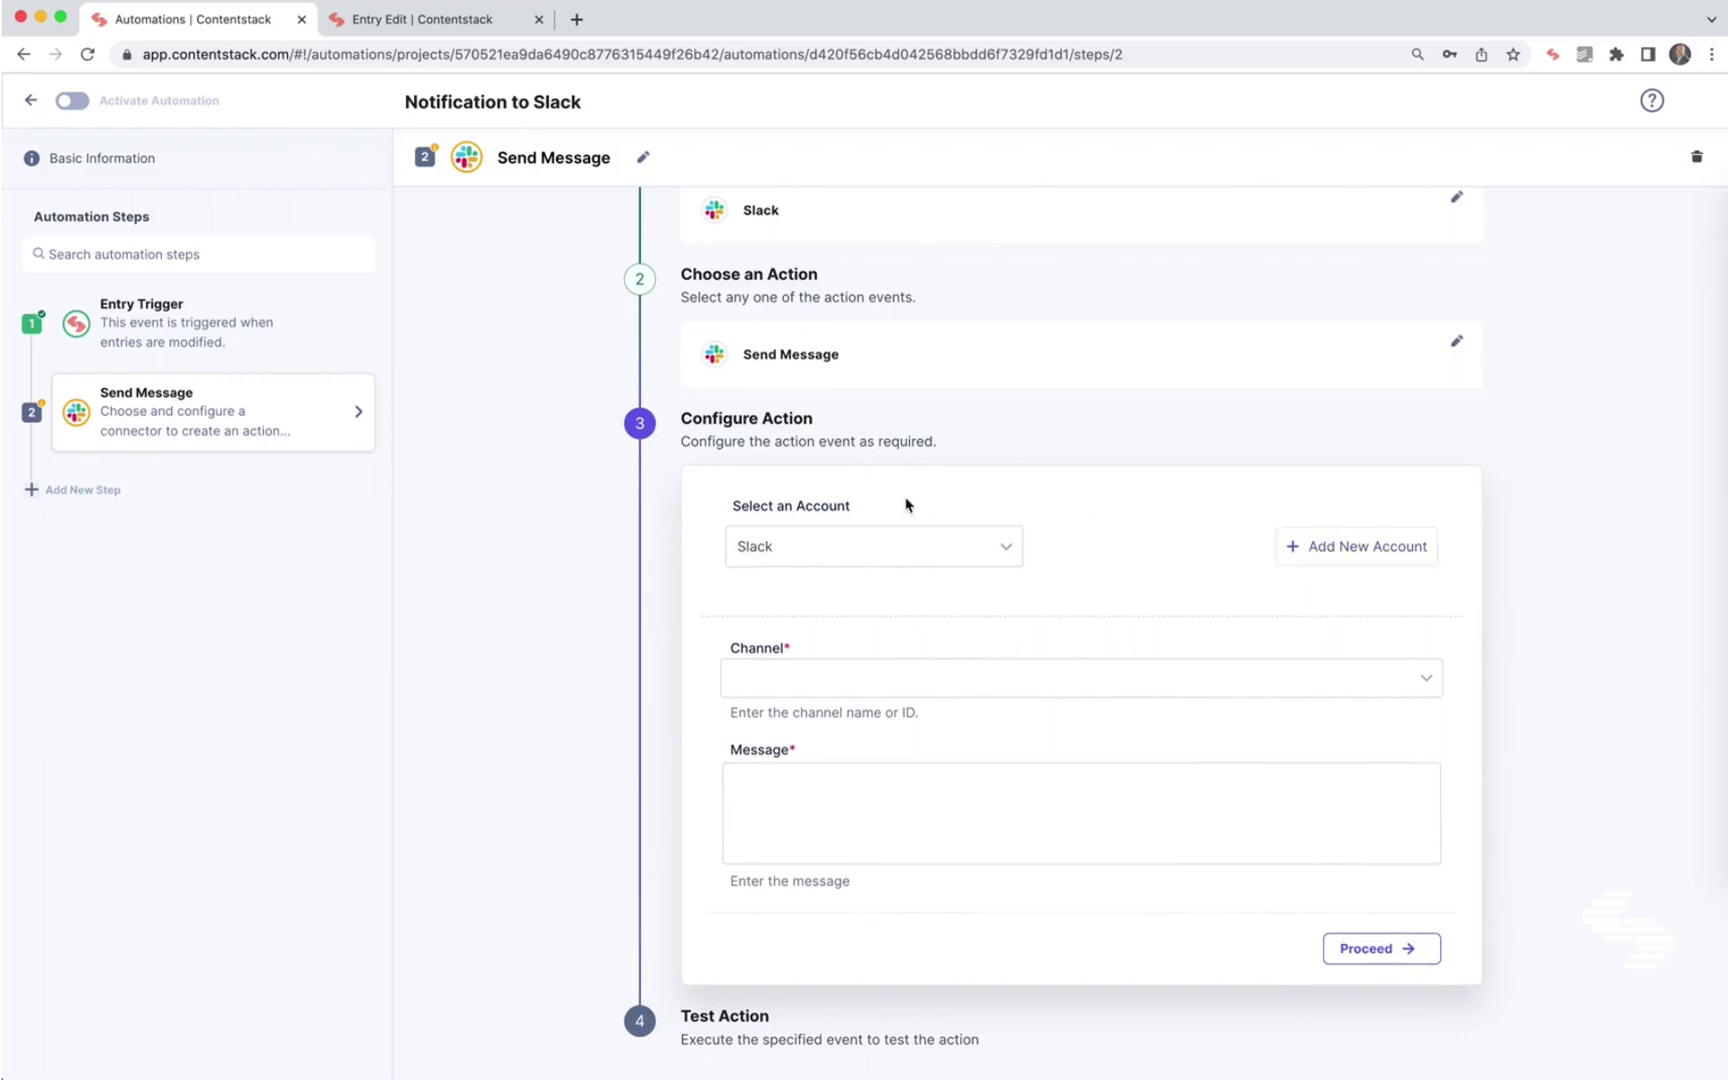
# Search the Slack channel list and choose automations-test as the message channel.
pyautogui.click(773, 692)
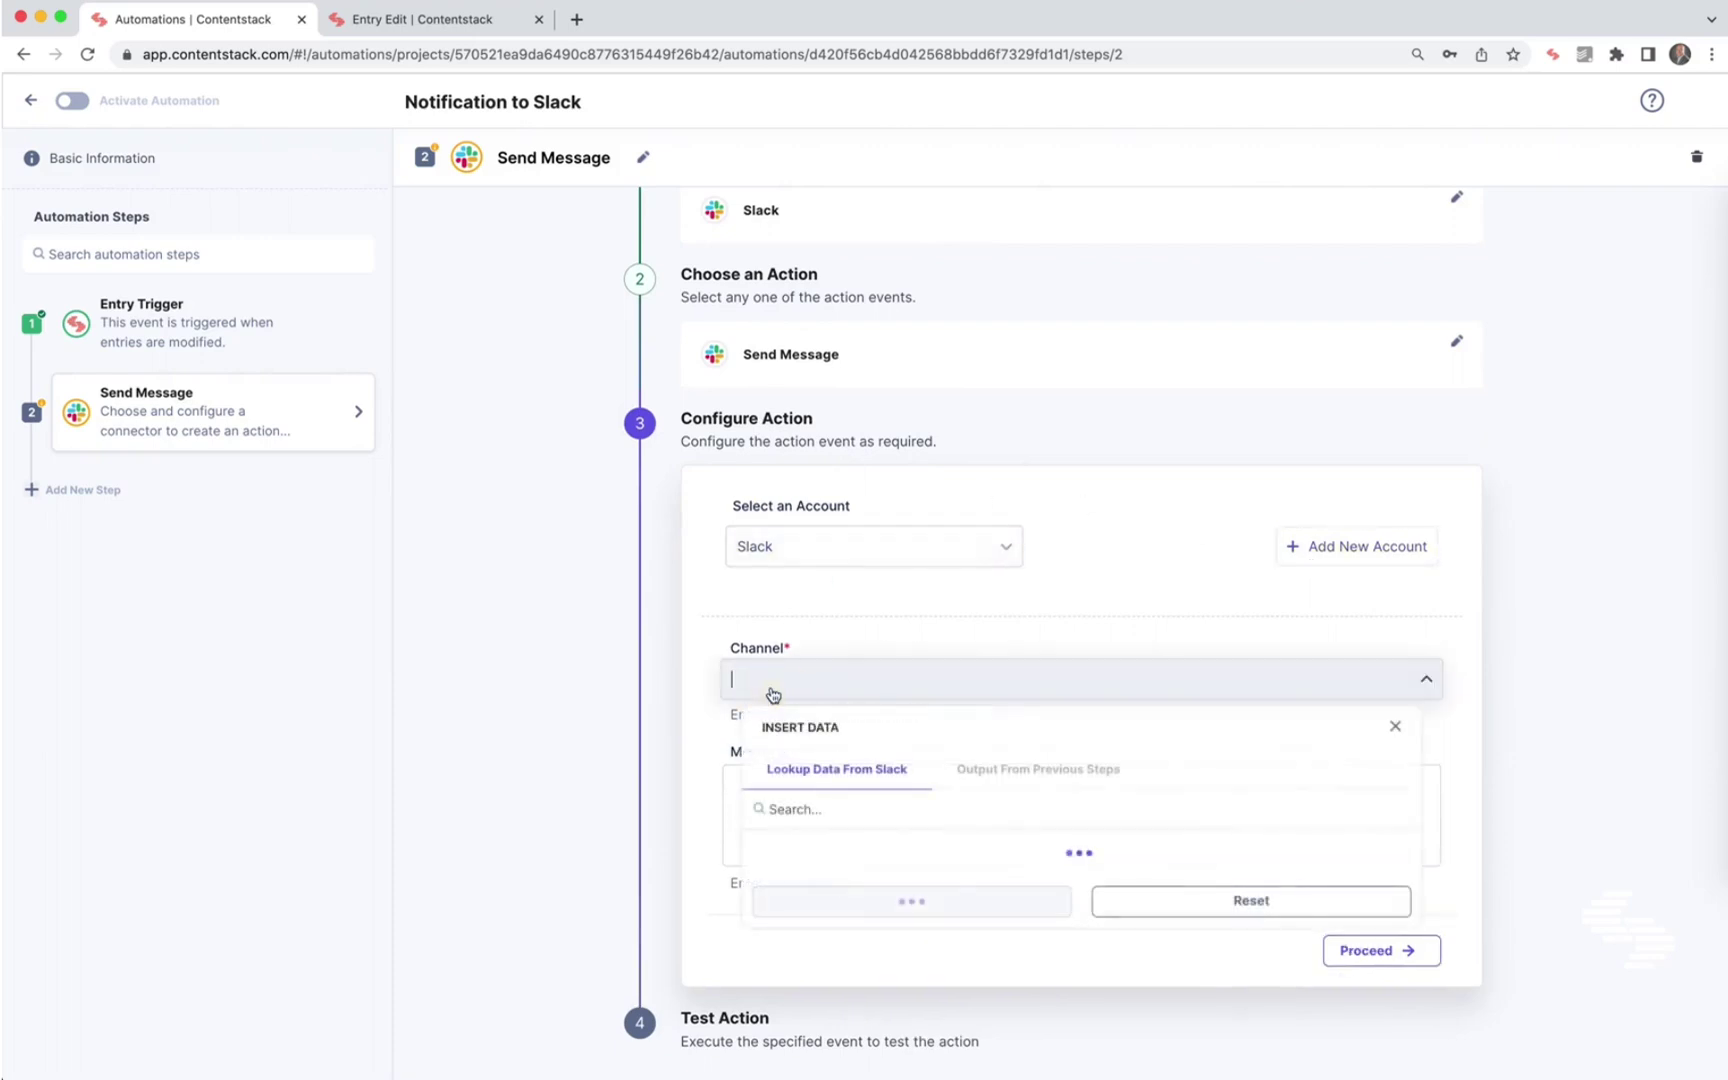
pyautogui.write('a')
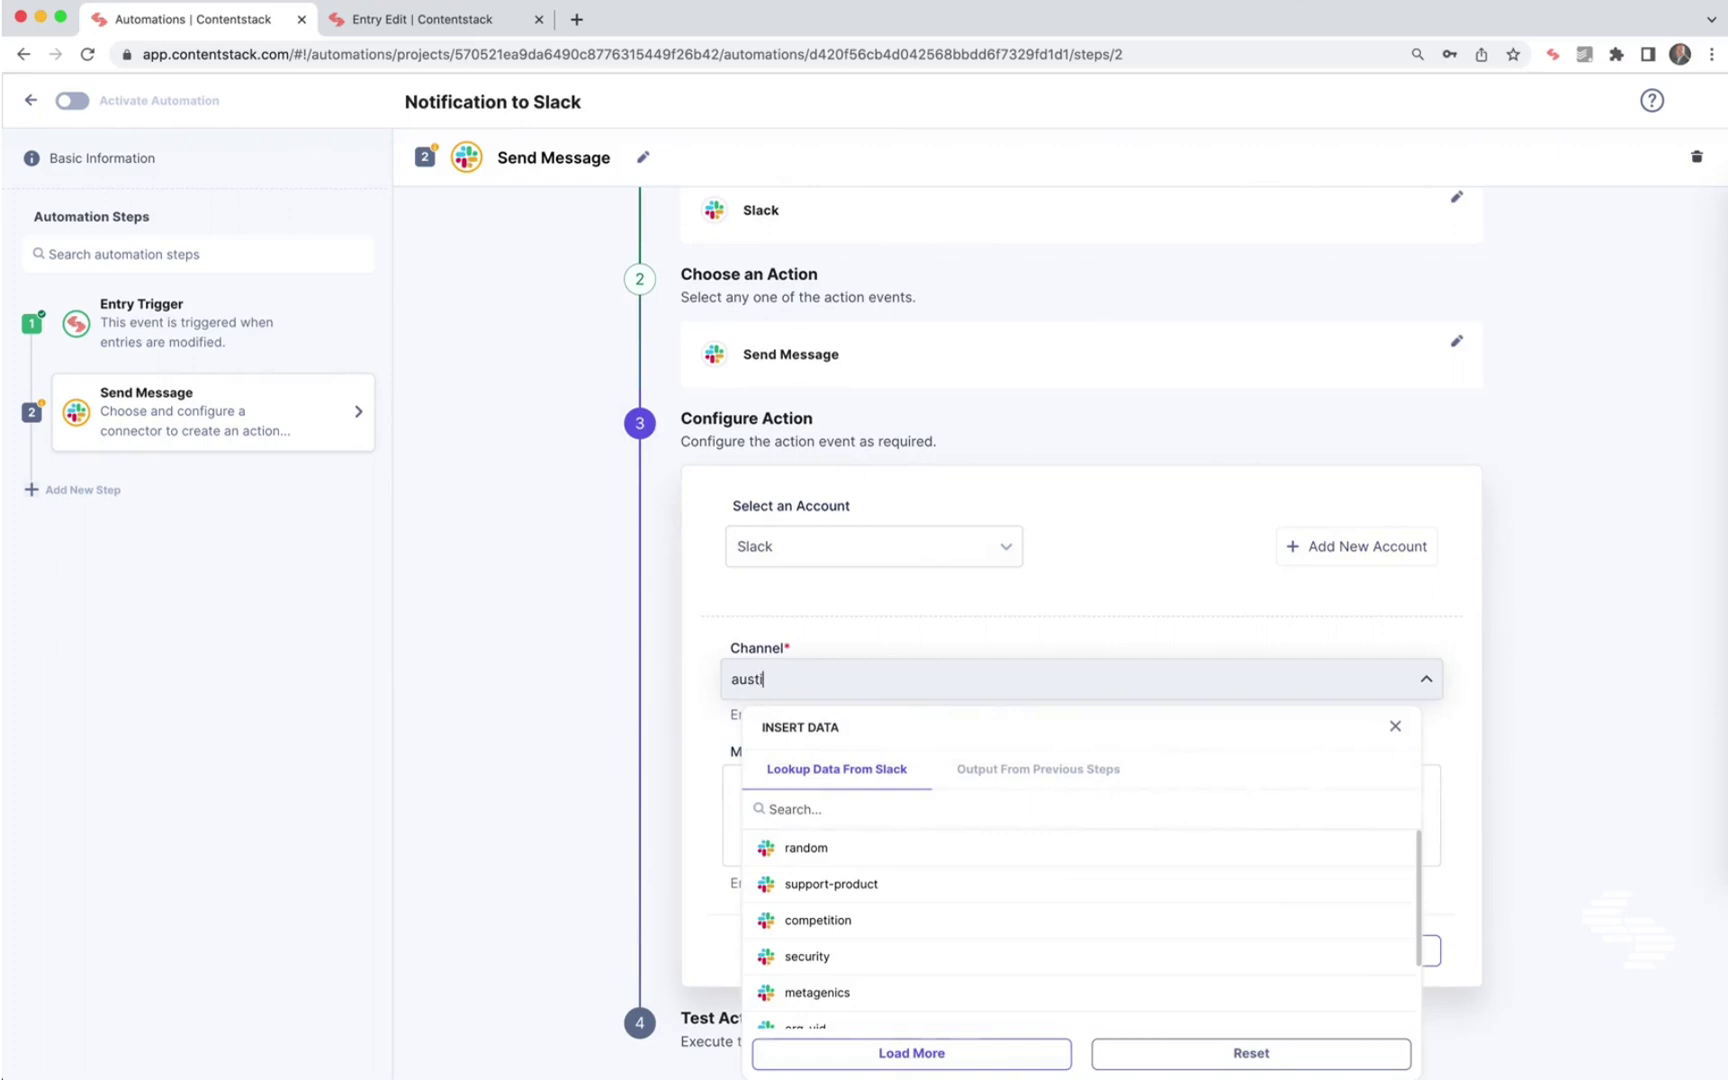
pyautogui.write('utomations-test')
pyautogui.click(801, 805)
pyautogui.write('auto')
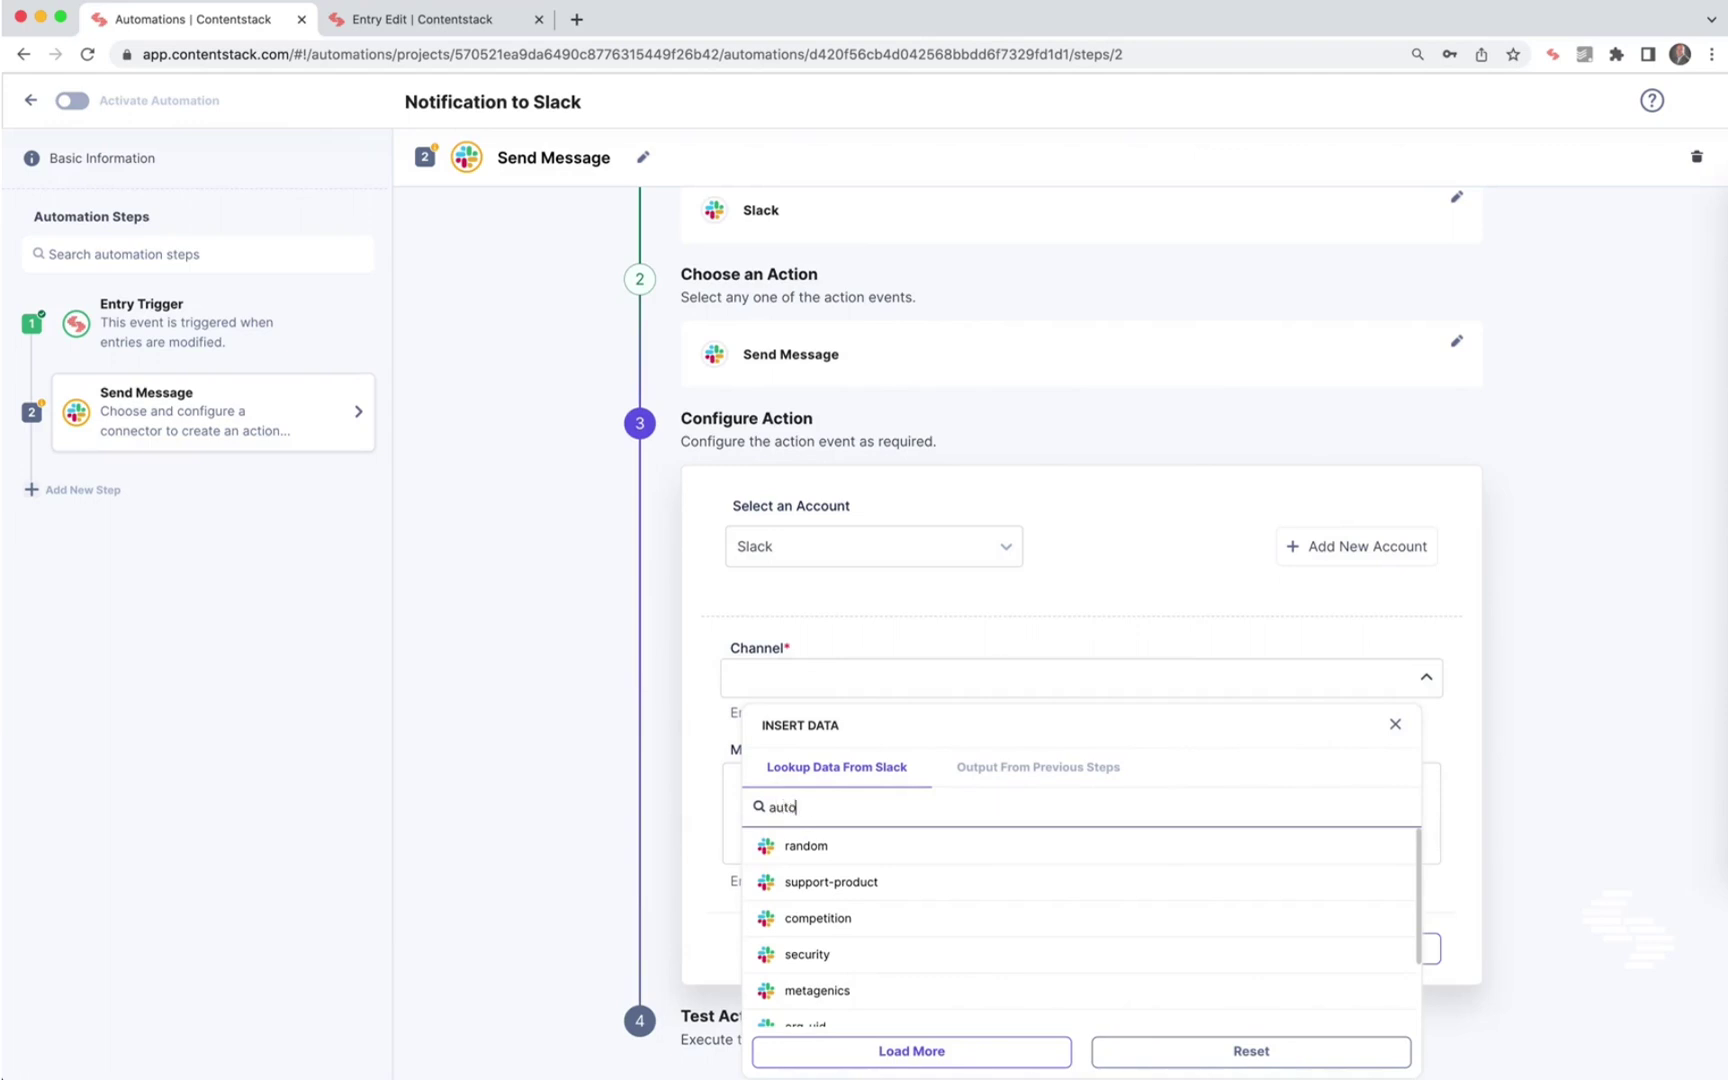
pyautogui.write('mations-test')
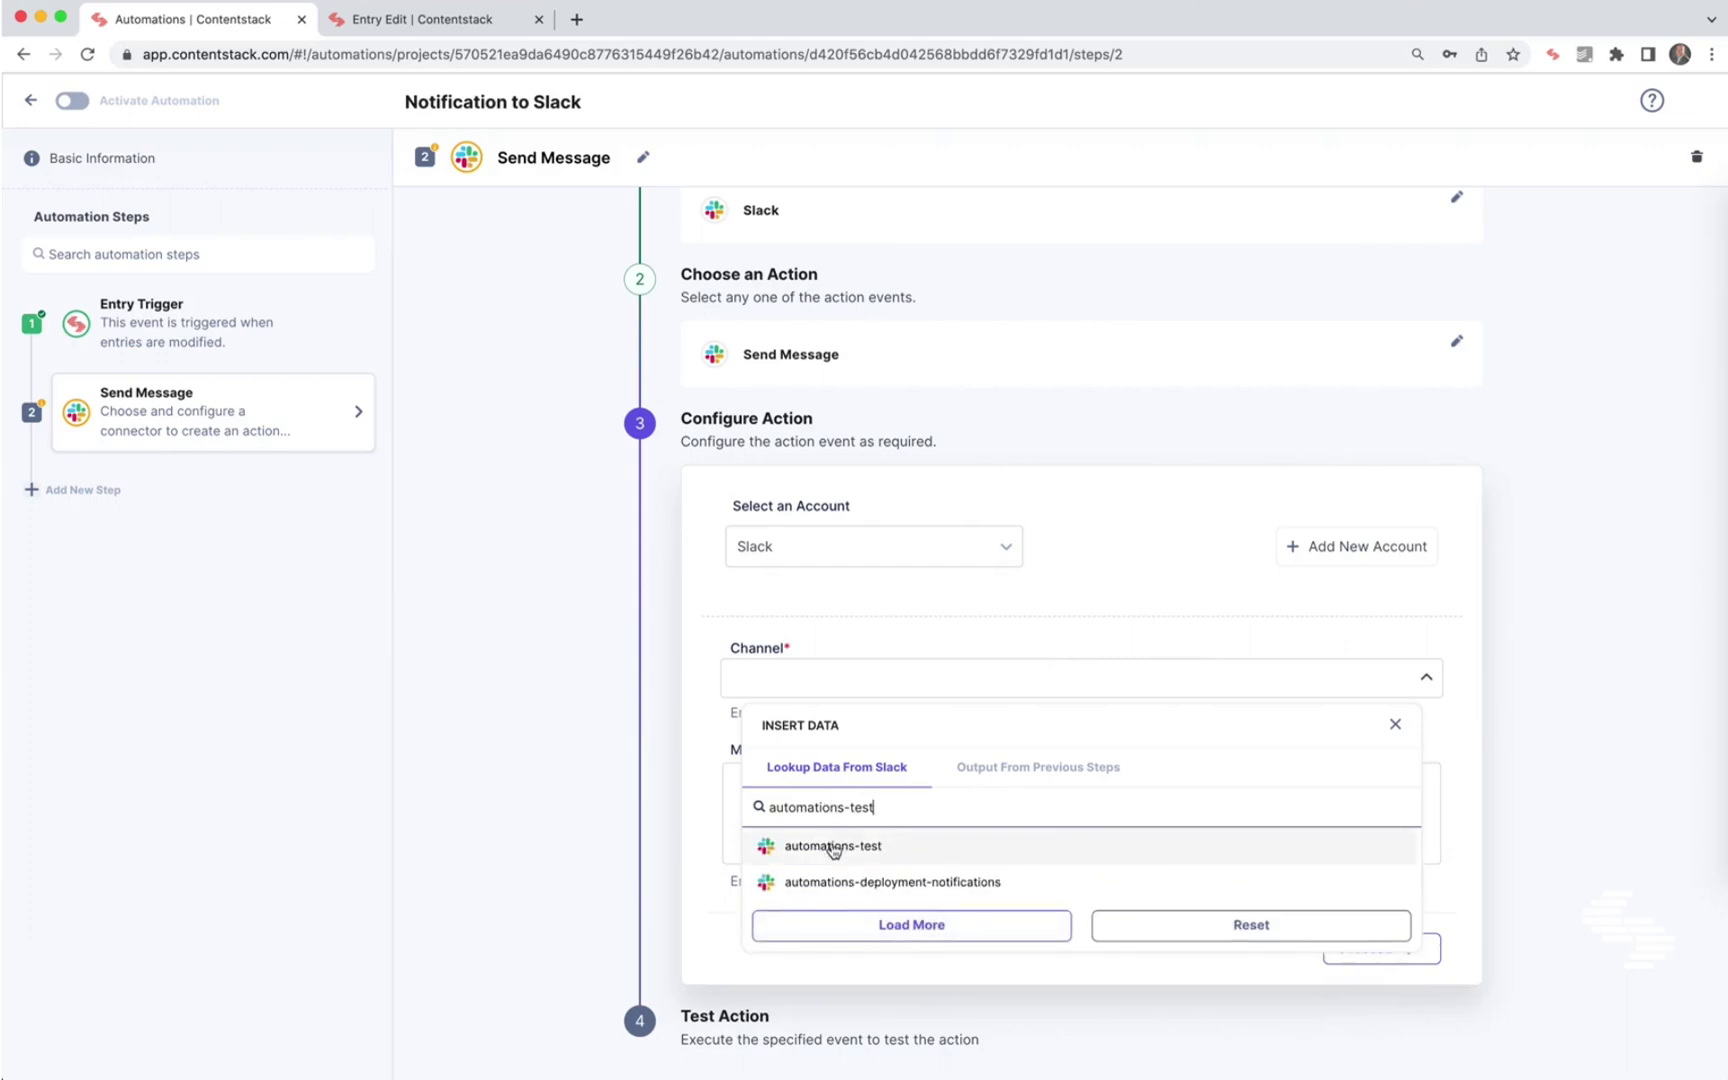
pyautogui.click(838, 845)
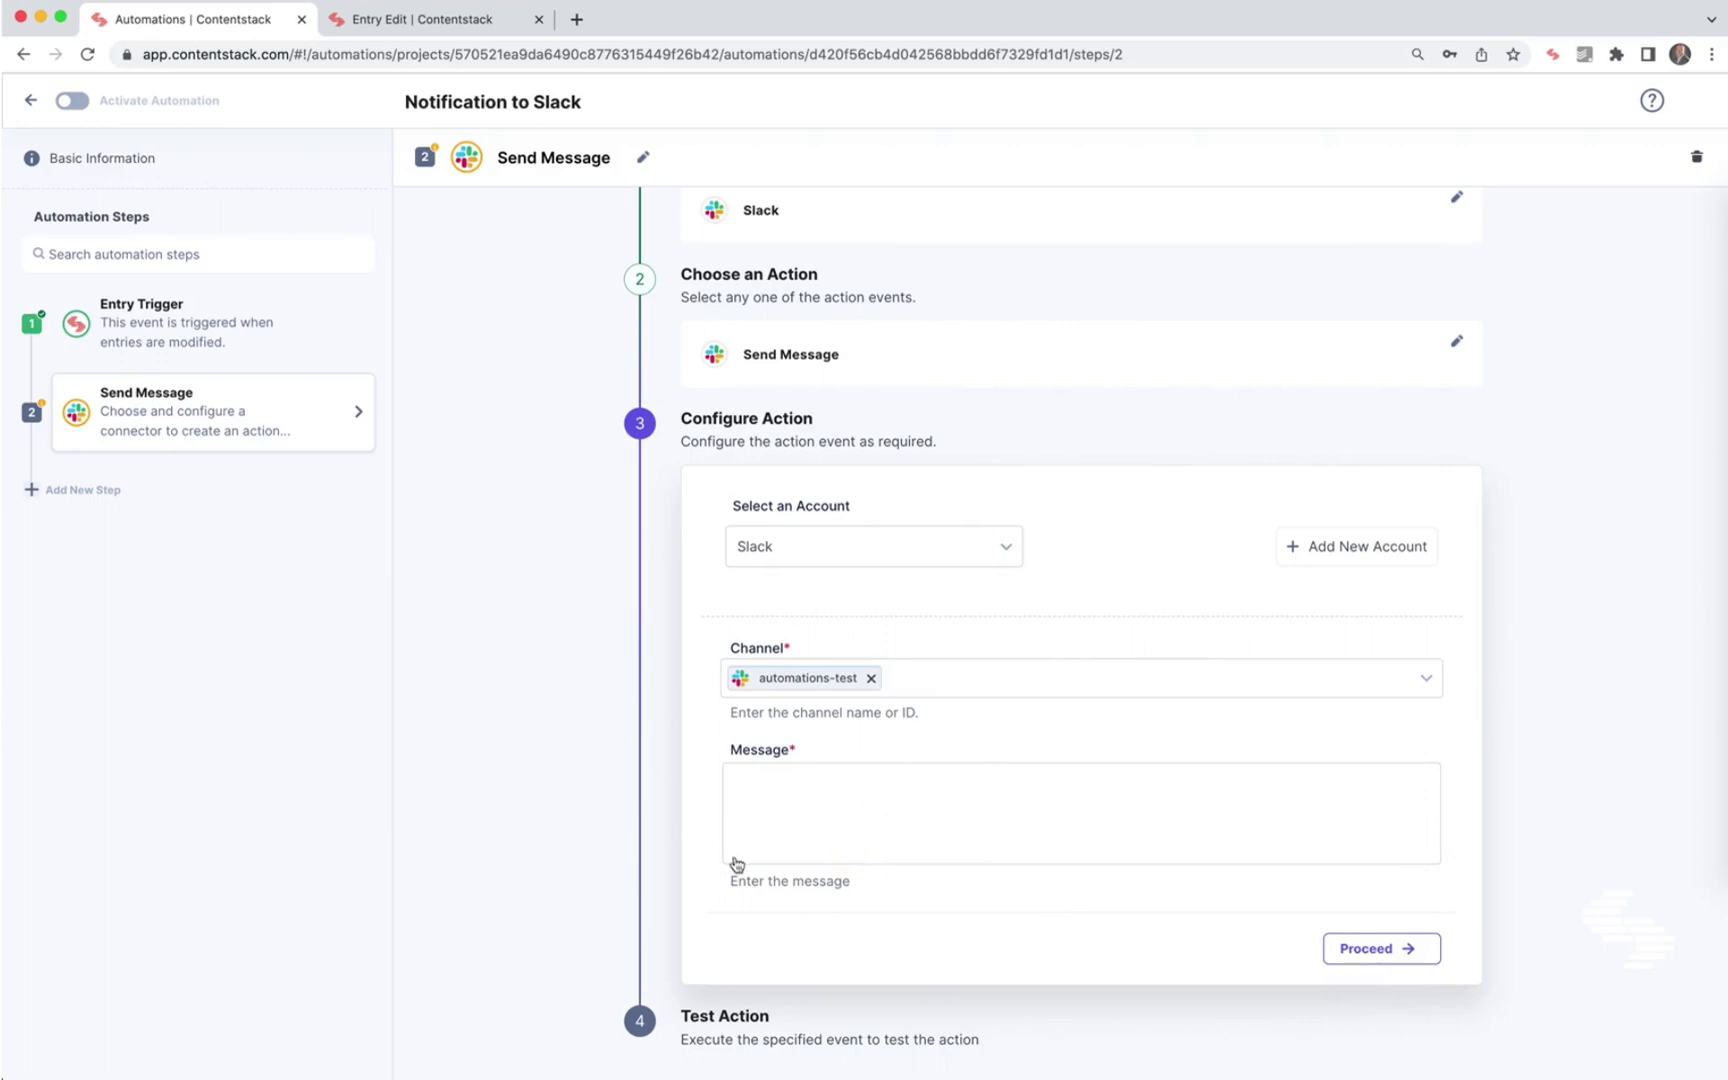
# Write 'A new entry was created with the' and append the trigger's body.data.entry.title field.
pyautogui.click(790, 828)
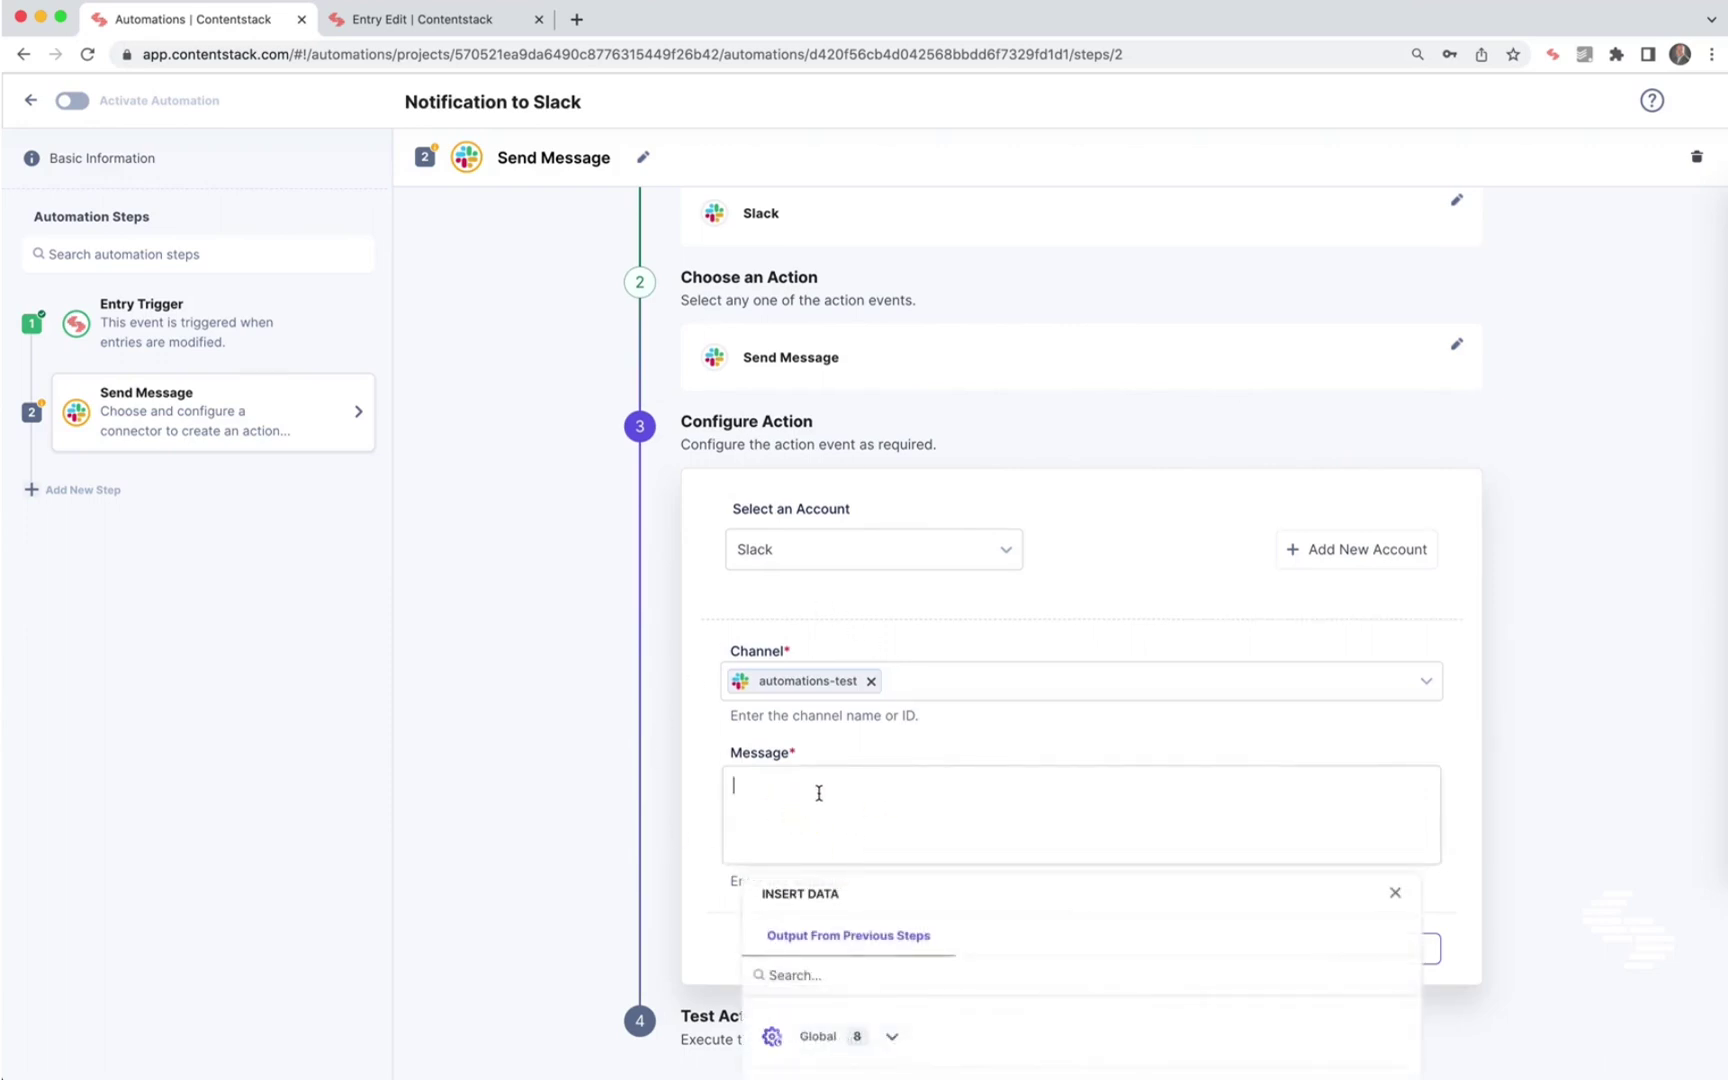
pyautogui.write('A new entry was created with the title')
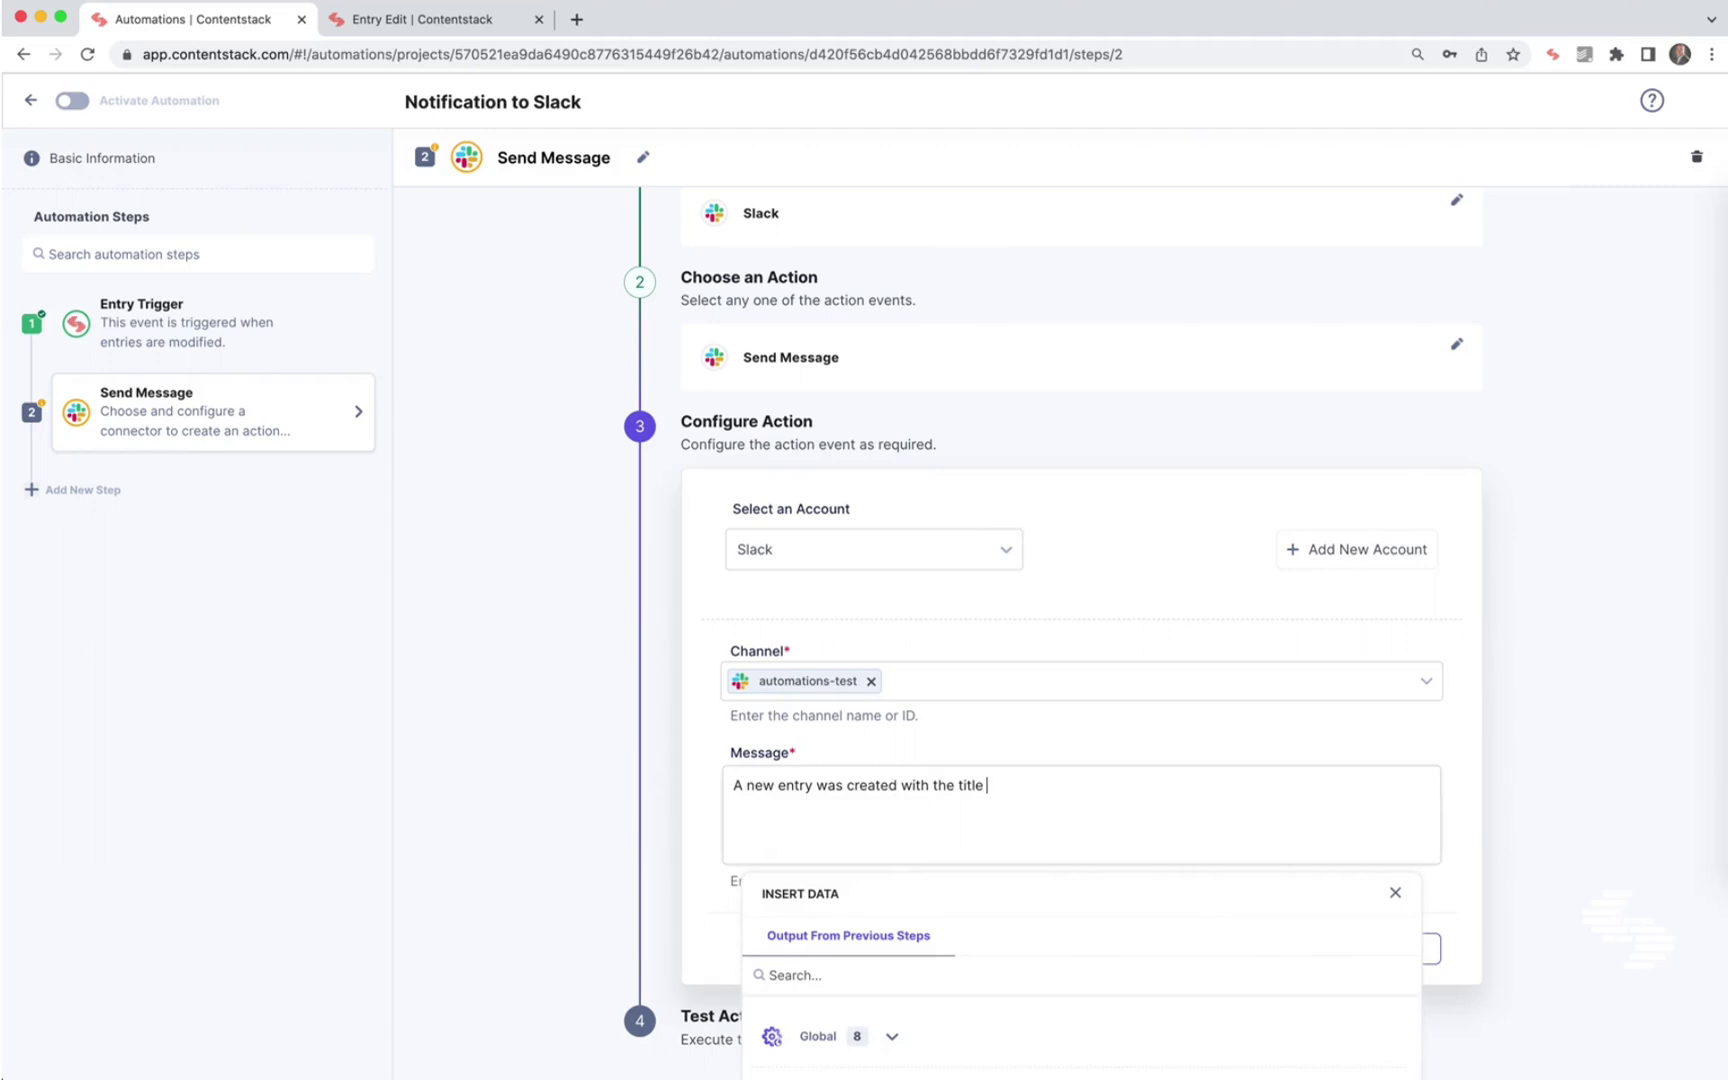
pyautogui.scroll(-2, 970, 825)
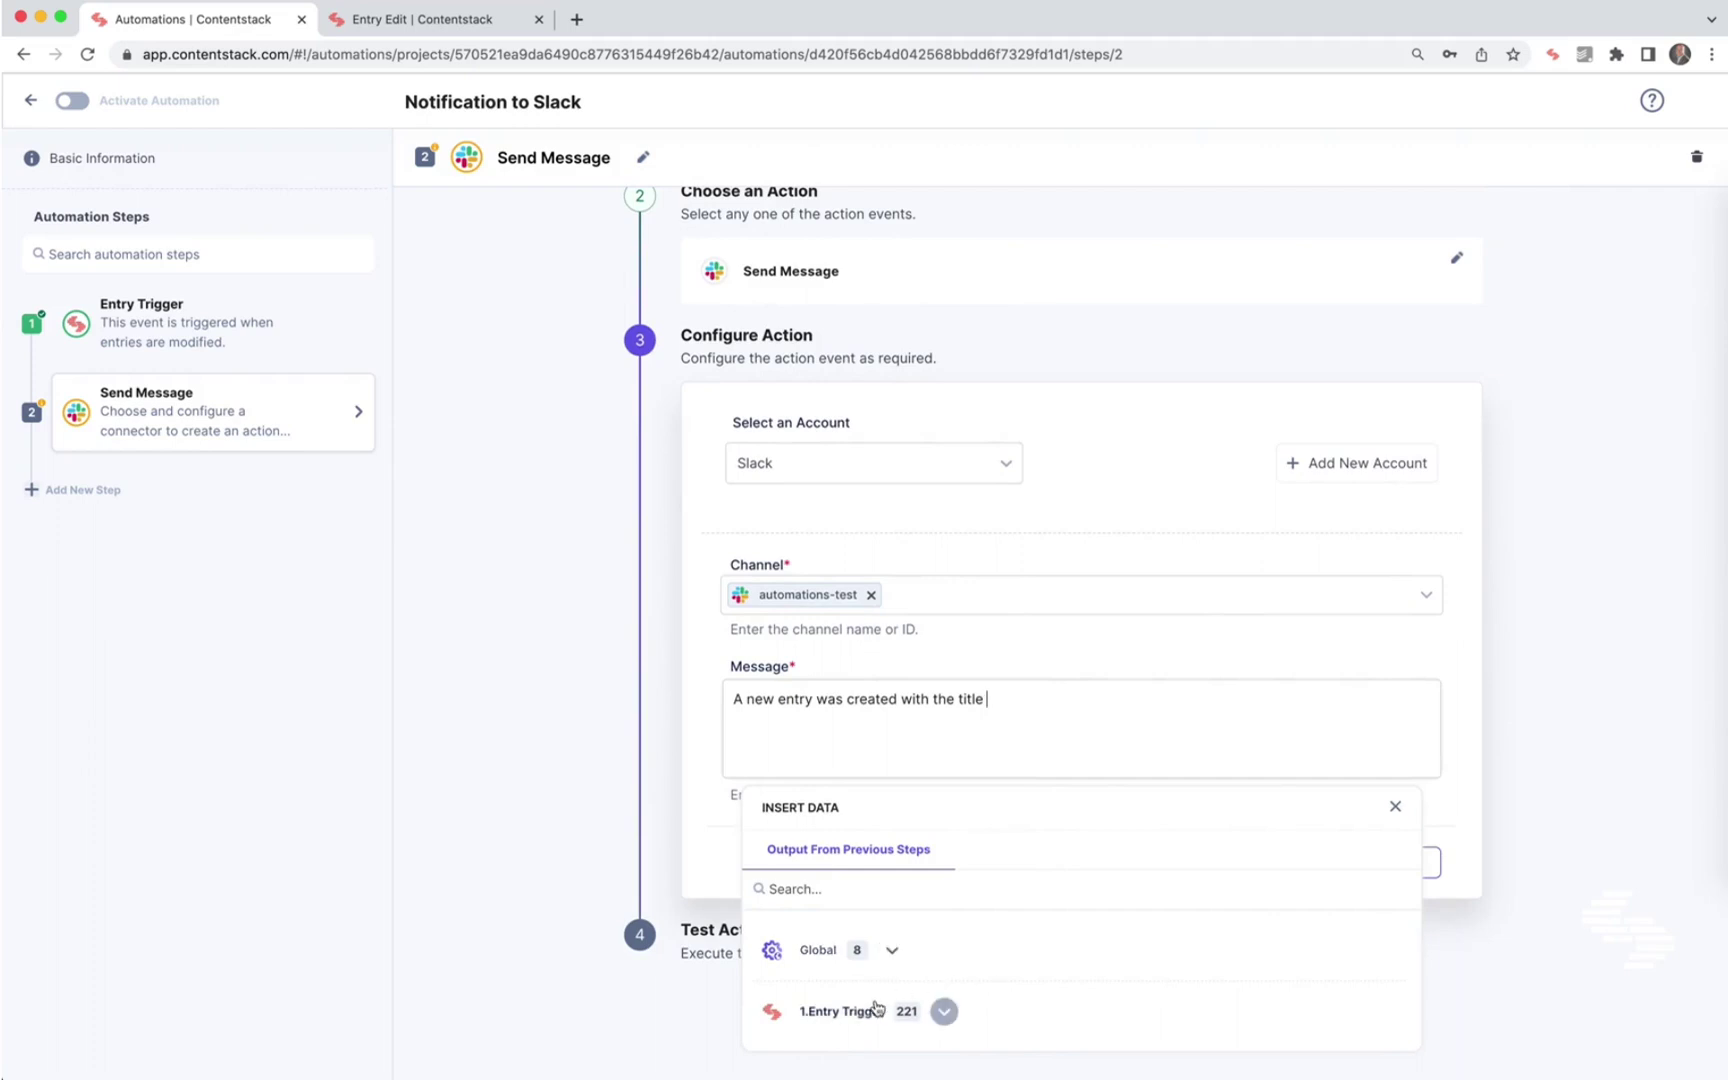
pyautogui.click(945, 1011)
pyautogui.scroll(-3, 1064, 764)
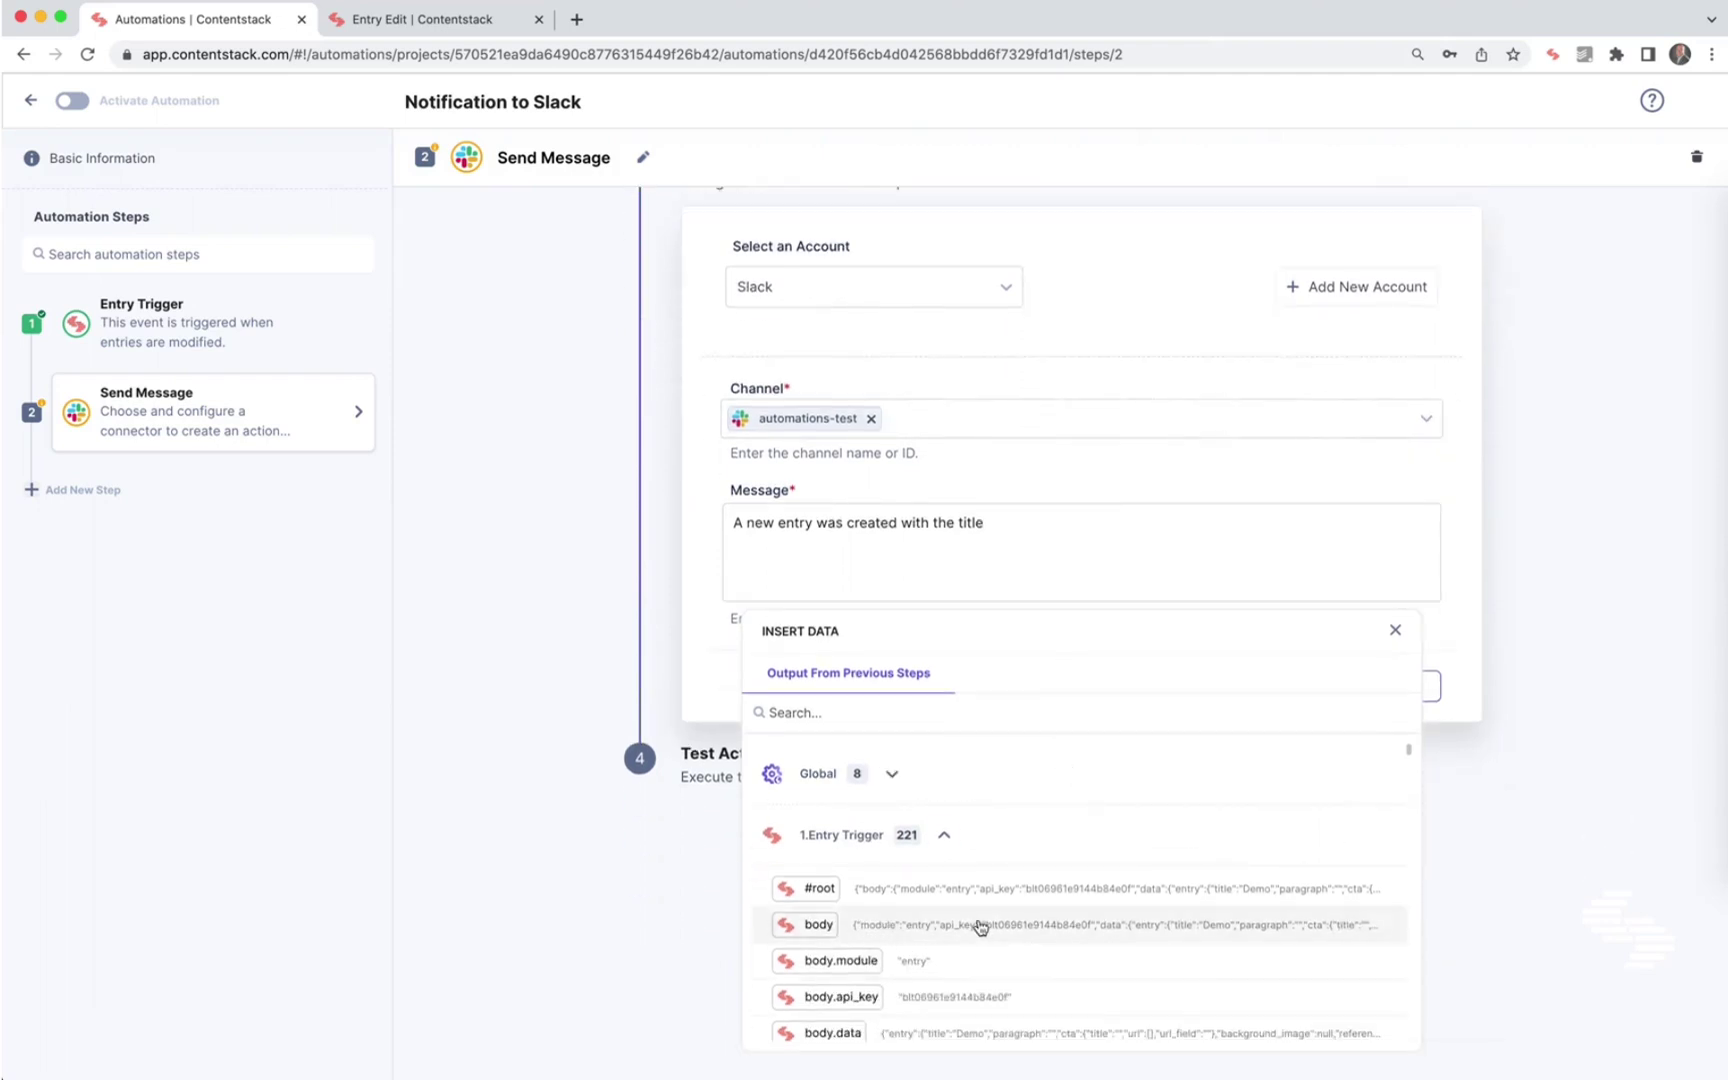
pyautogui.scroll(-3, 976, 926)
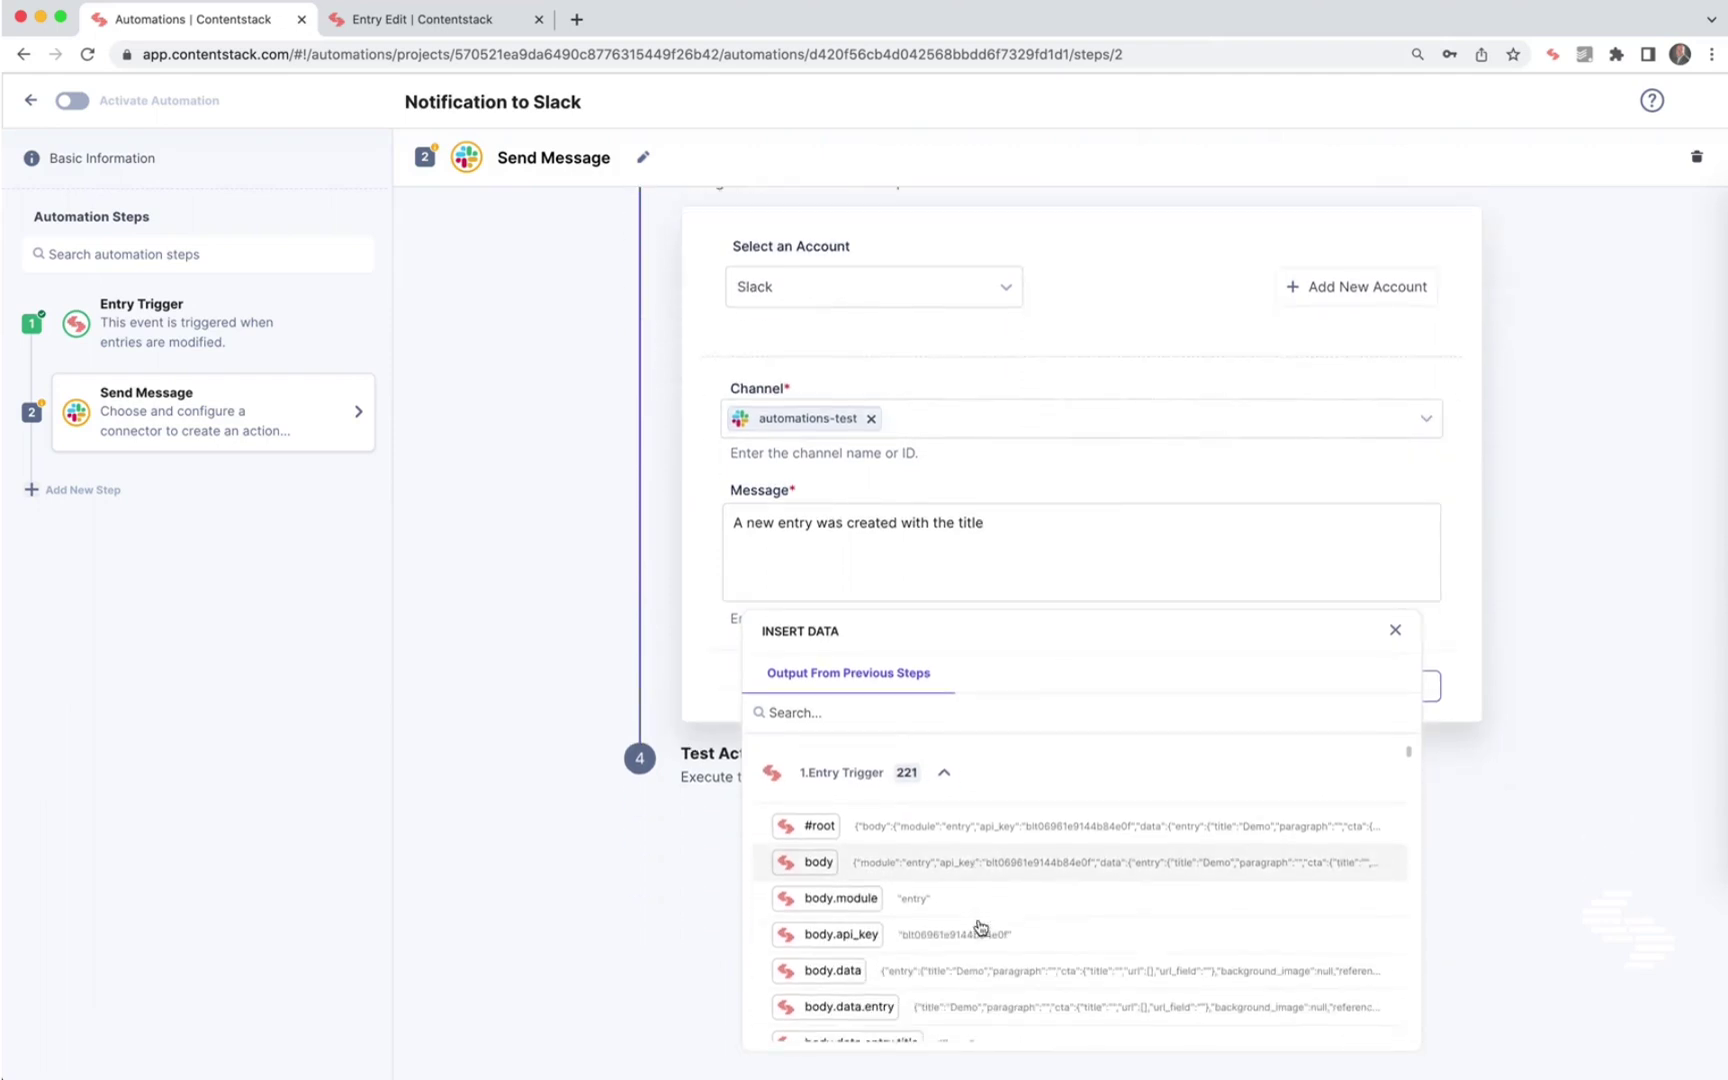
pyautogui.click(778, 708)
pyautogui.write('.title')
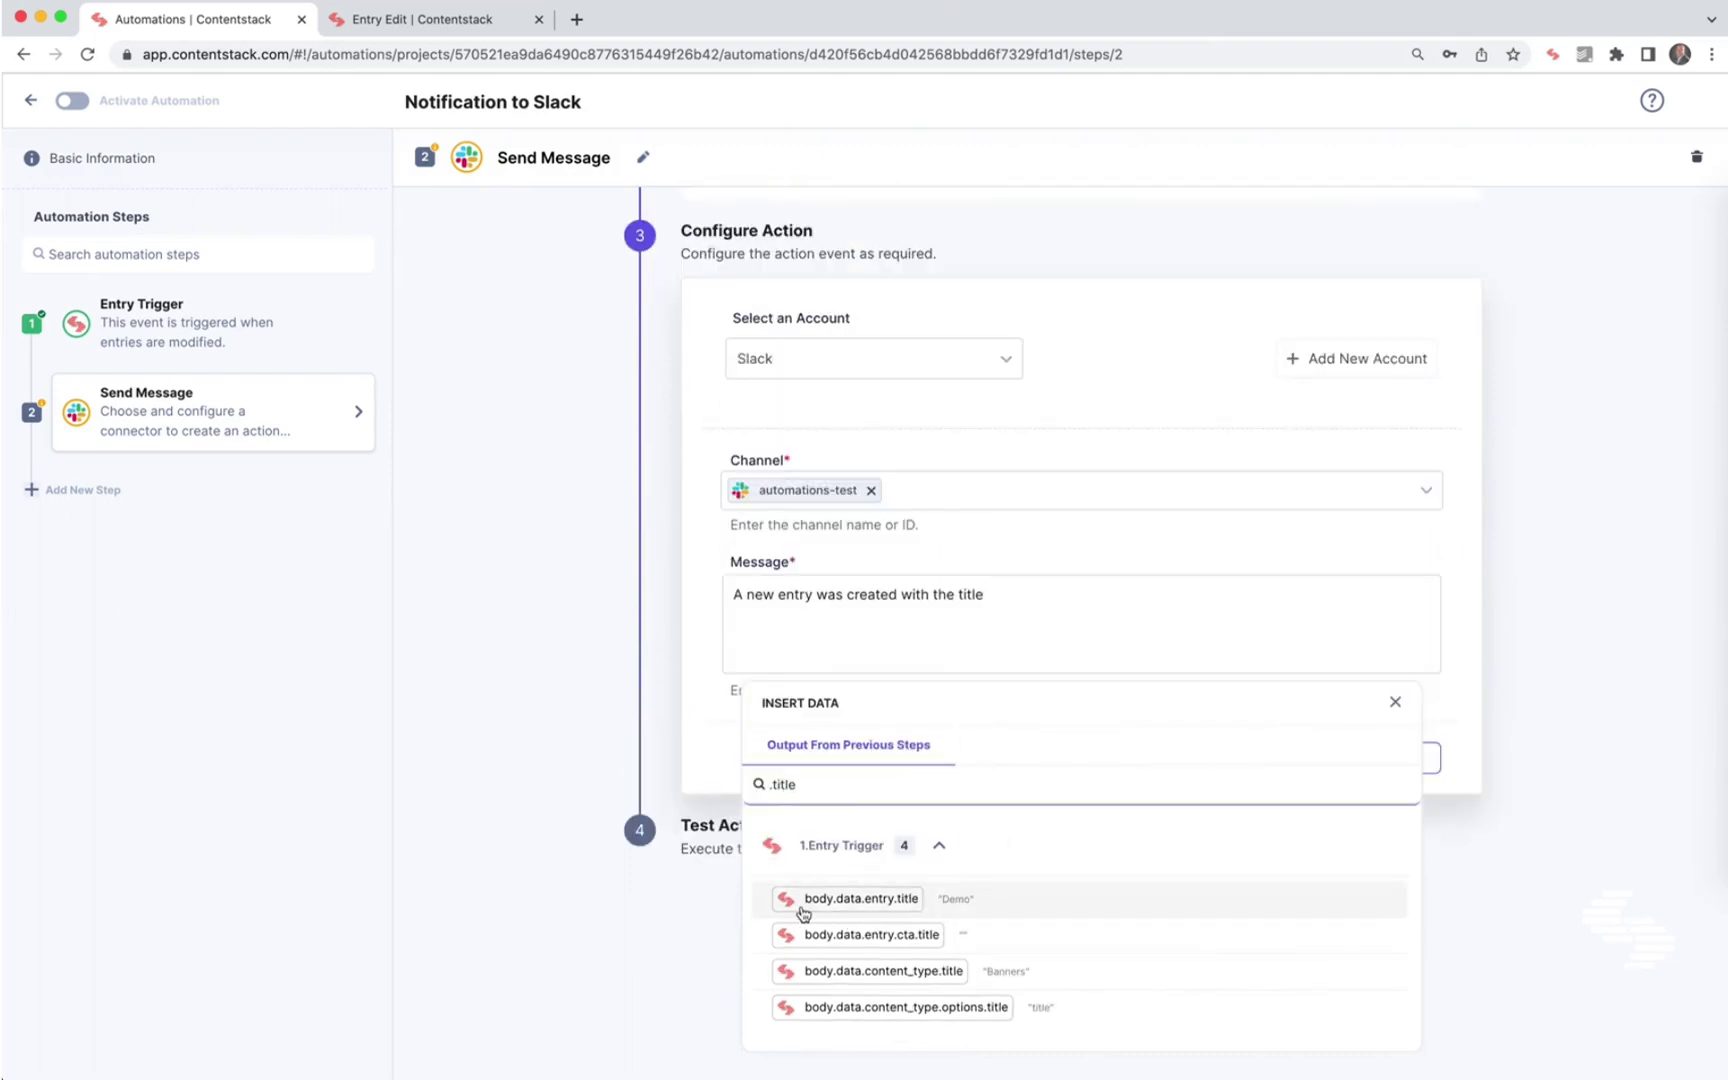
pyautogui.click(956, 900)
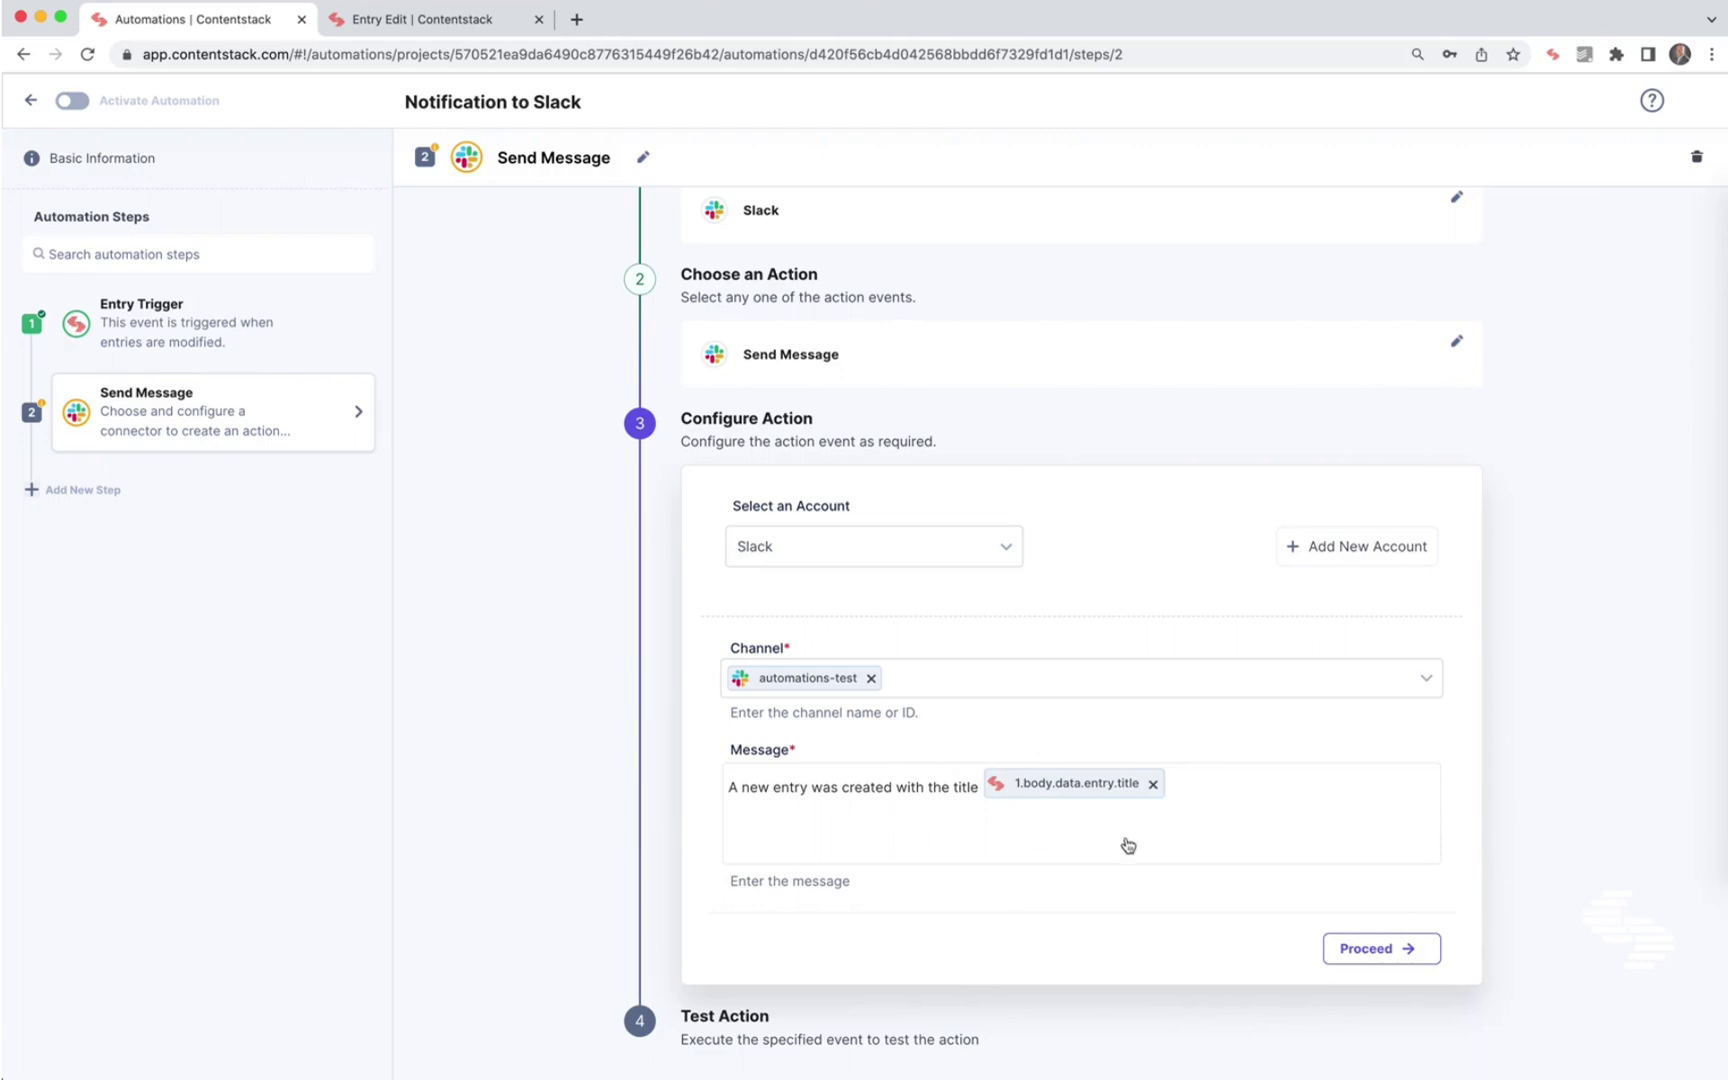
# Run a test of the Slack Send Message action and check its output.
pyautogui.click(1354, 945)
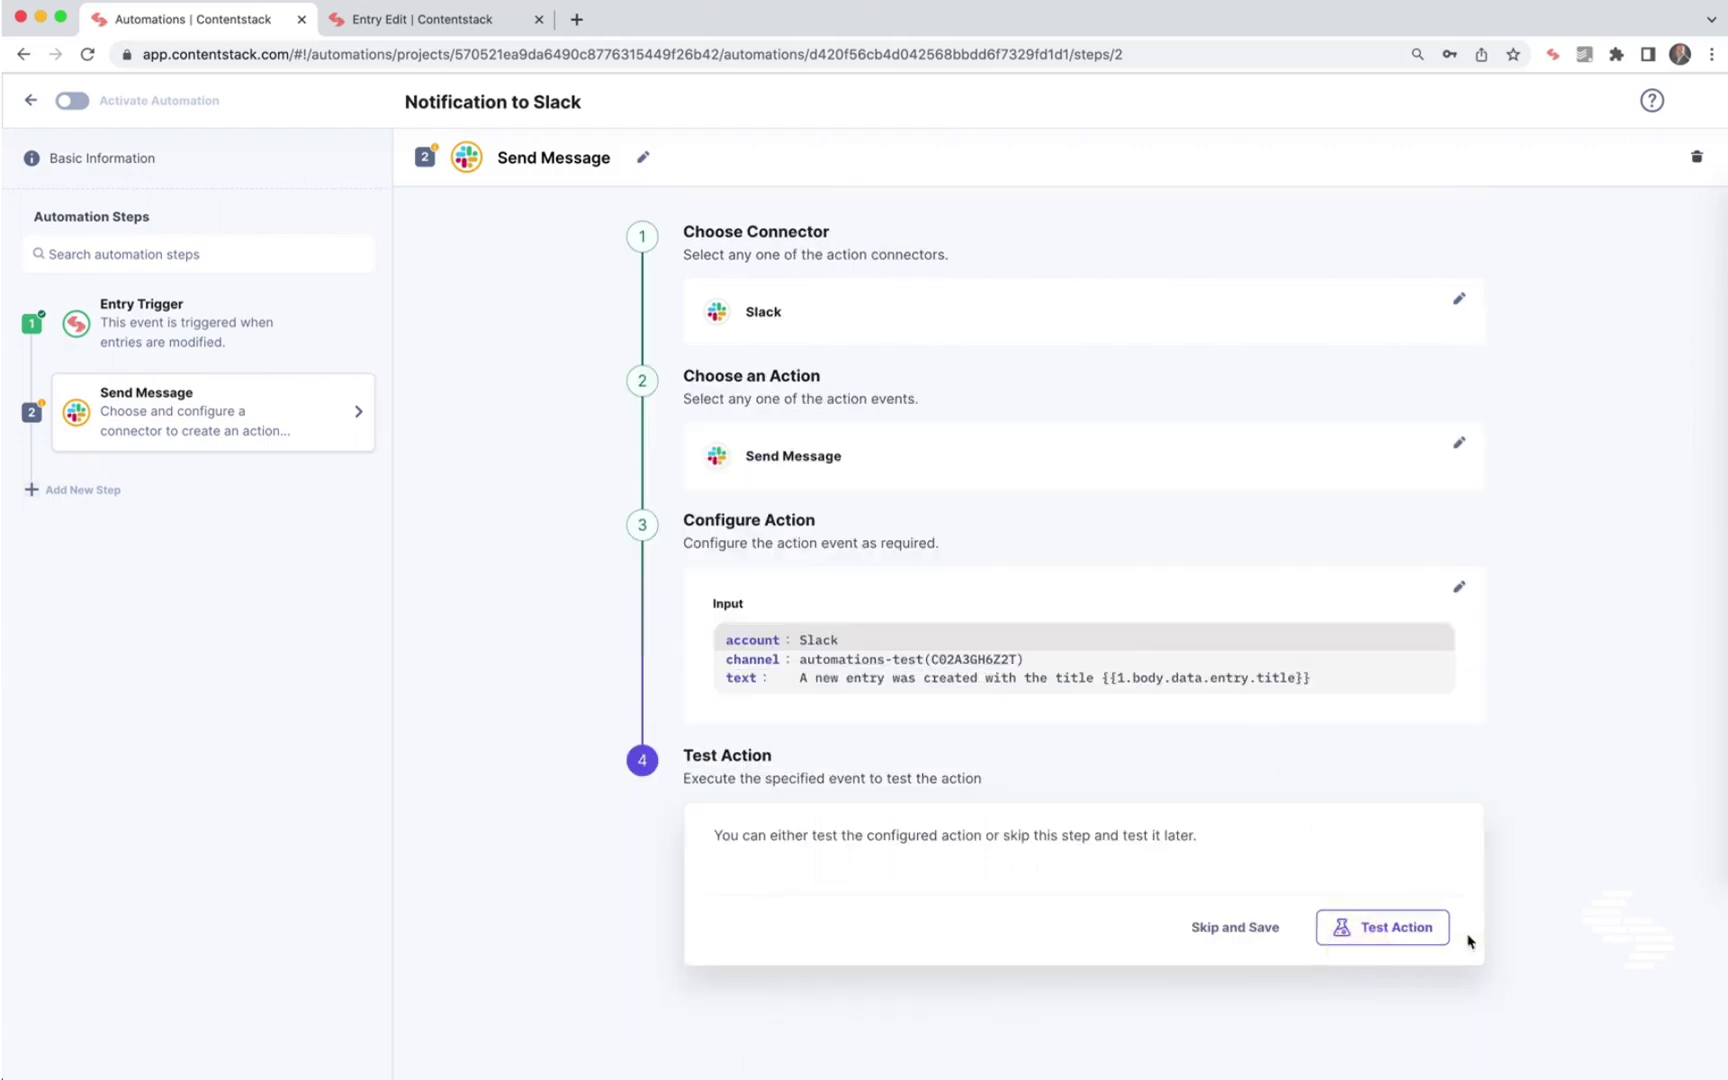
pyautogui.click(1410, 937)
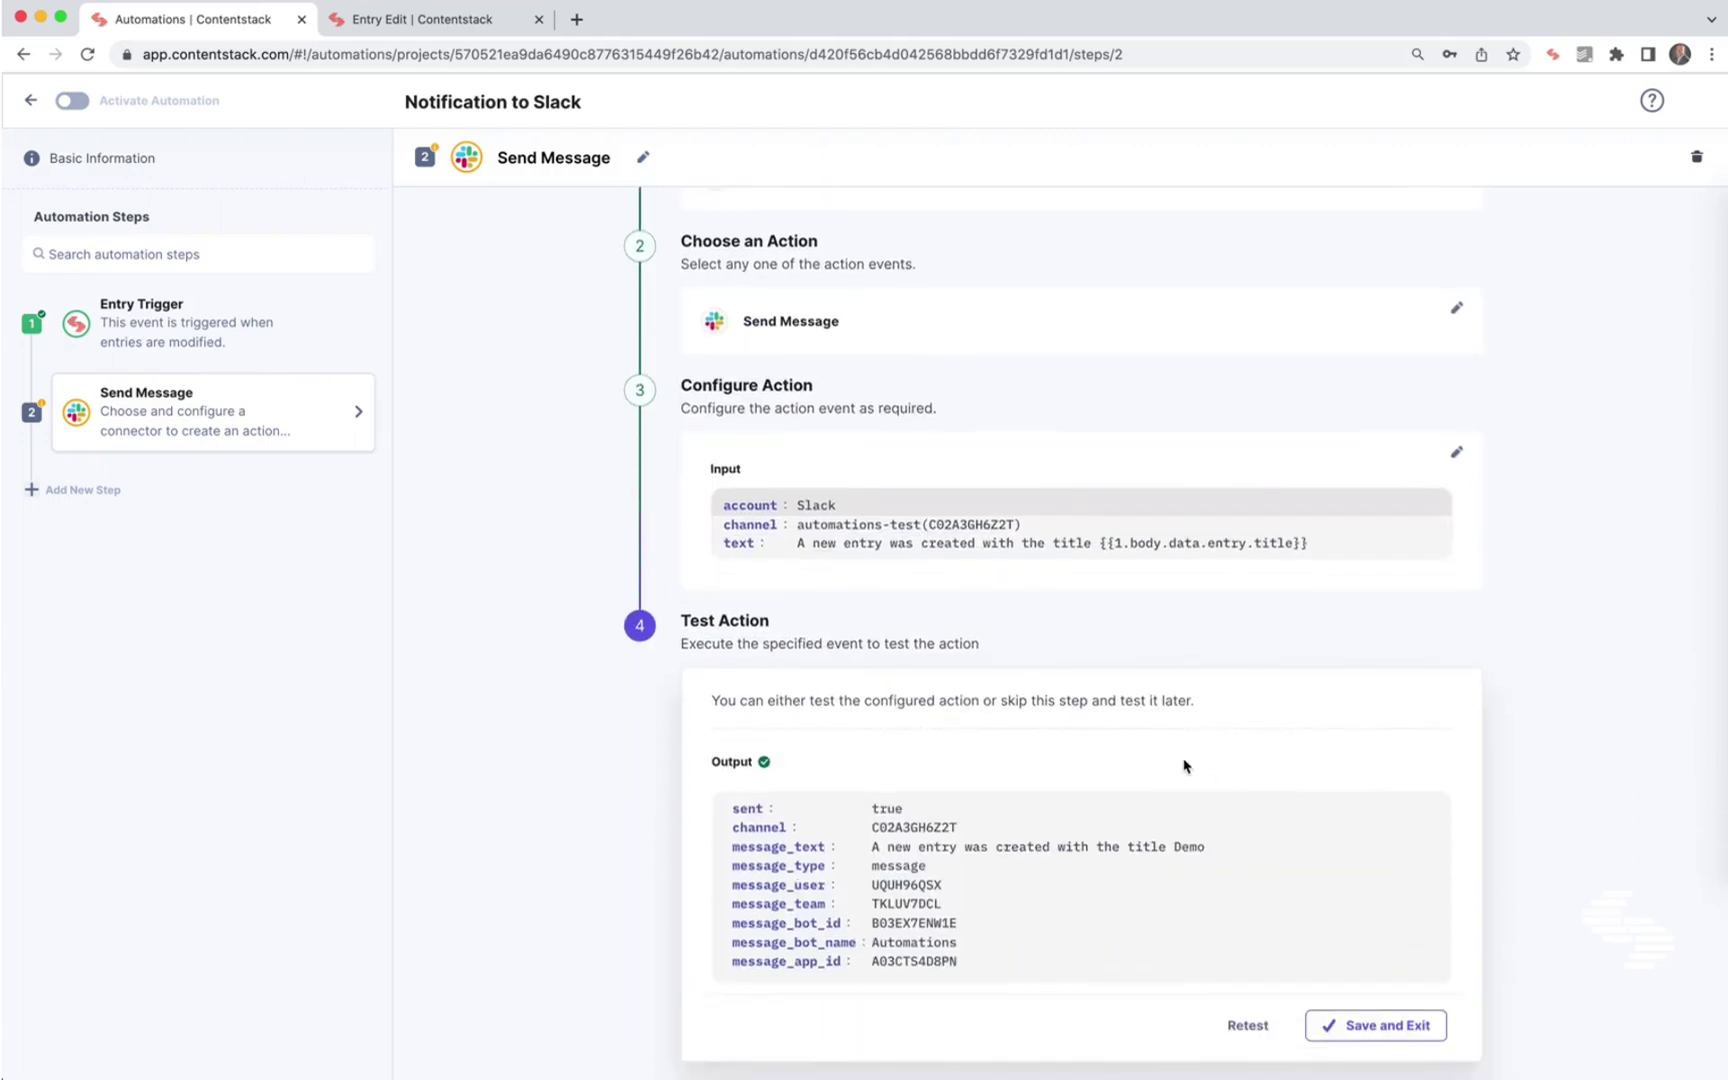
pyautogui.moveTo(1220, 858); pyautogui.dragTo(887, 825)
pyautogui.click(899, 833)
# Save the tested step, activate Notification to Slack, and switch to the Demo entry tab.
pyautogui.click(1375, 1025)
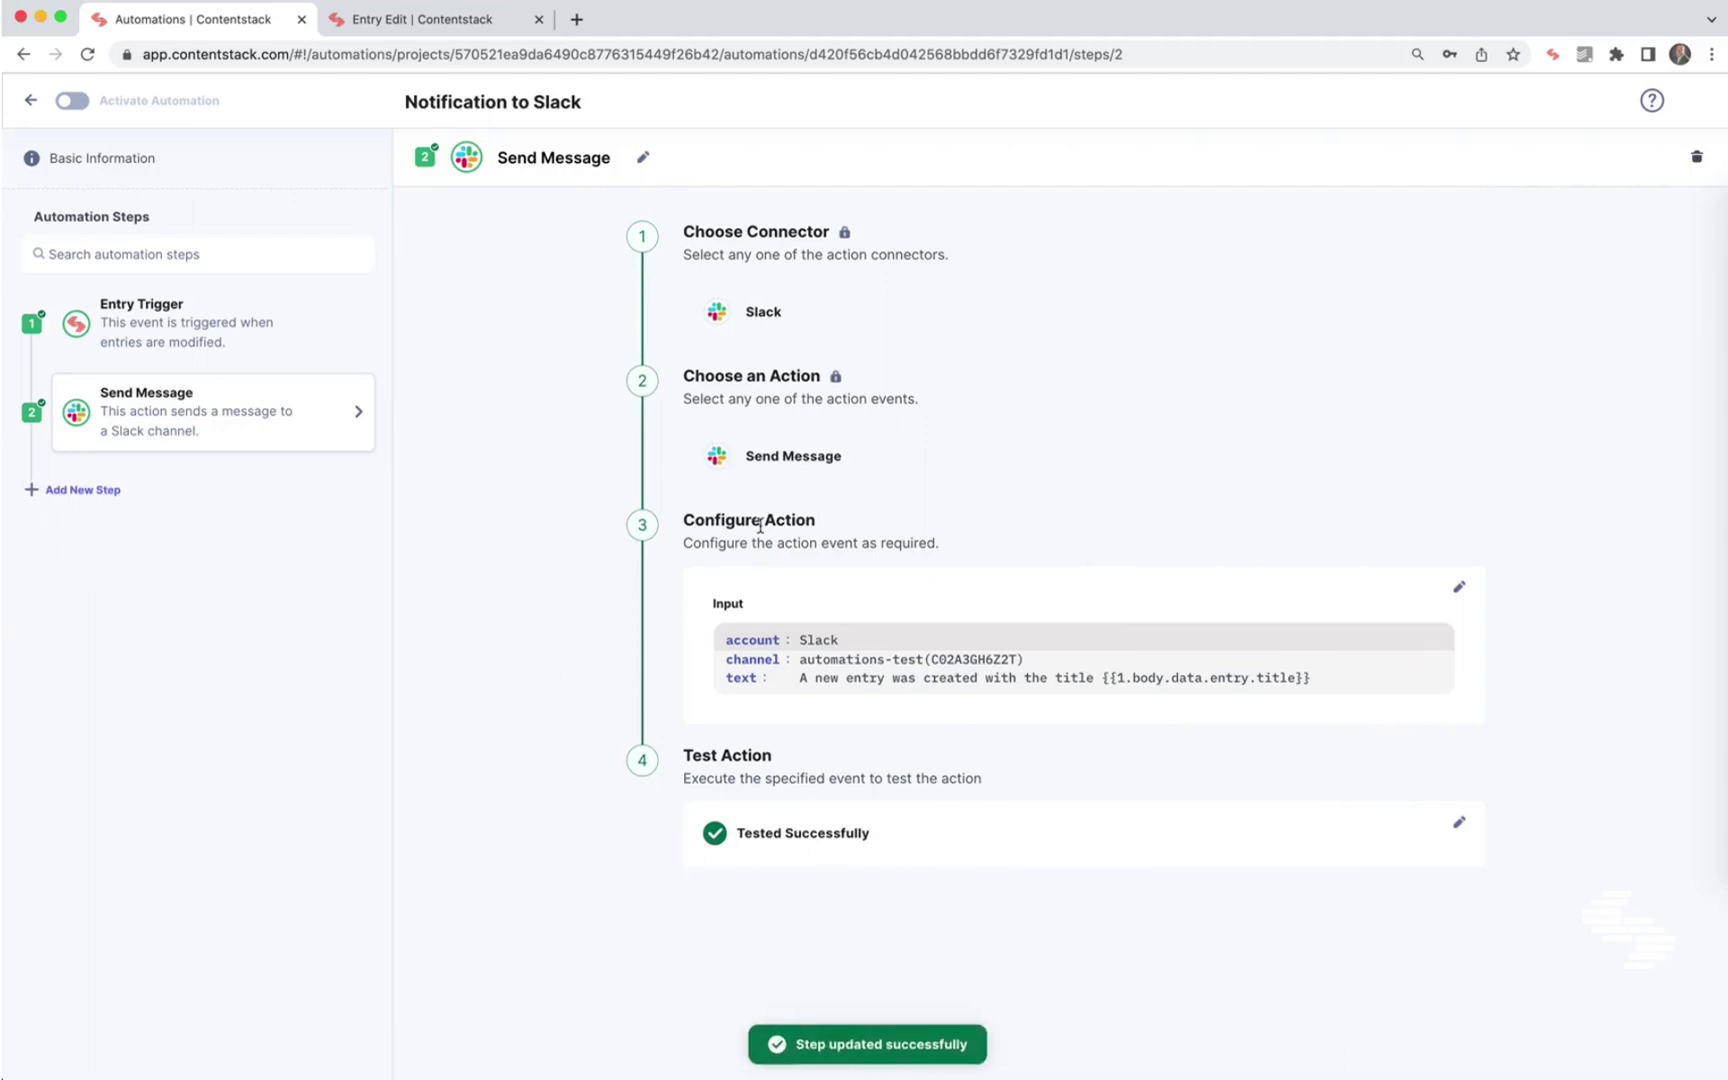
pyautogui.click(77, 102)
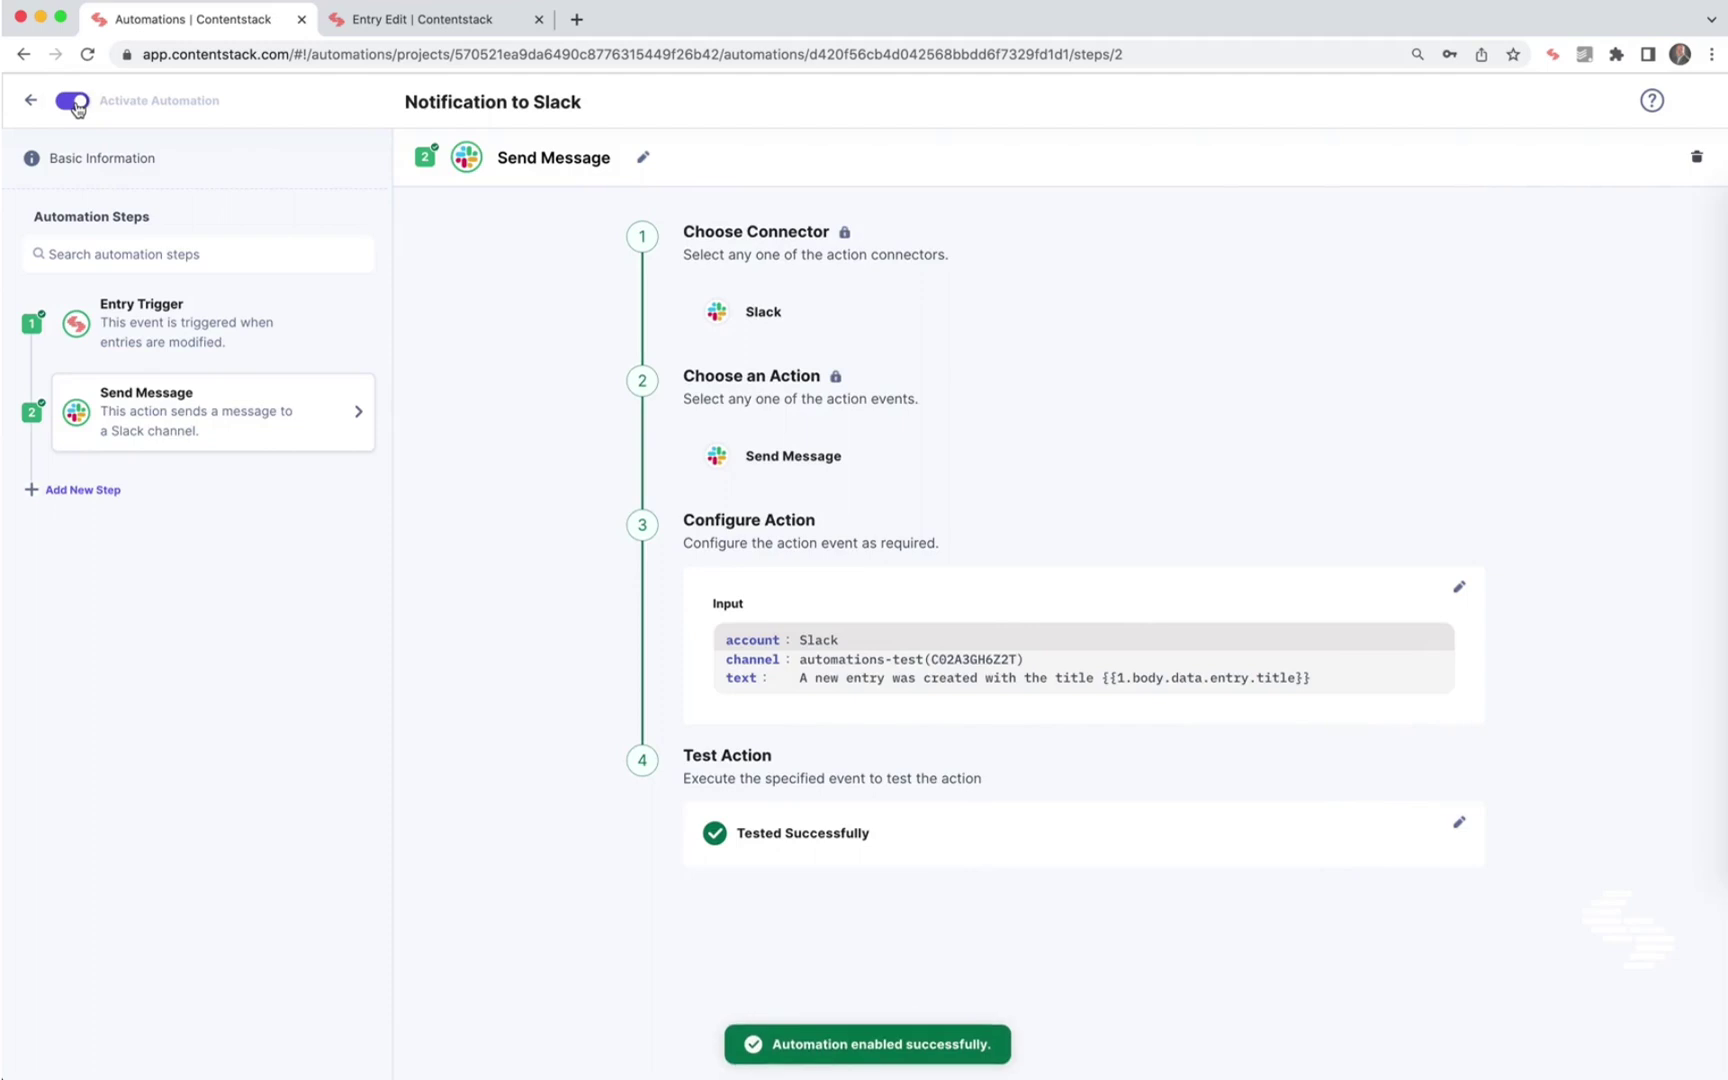
pyautogui.click(375, 20)
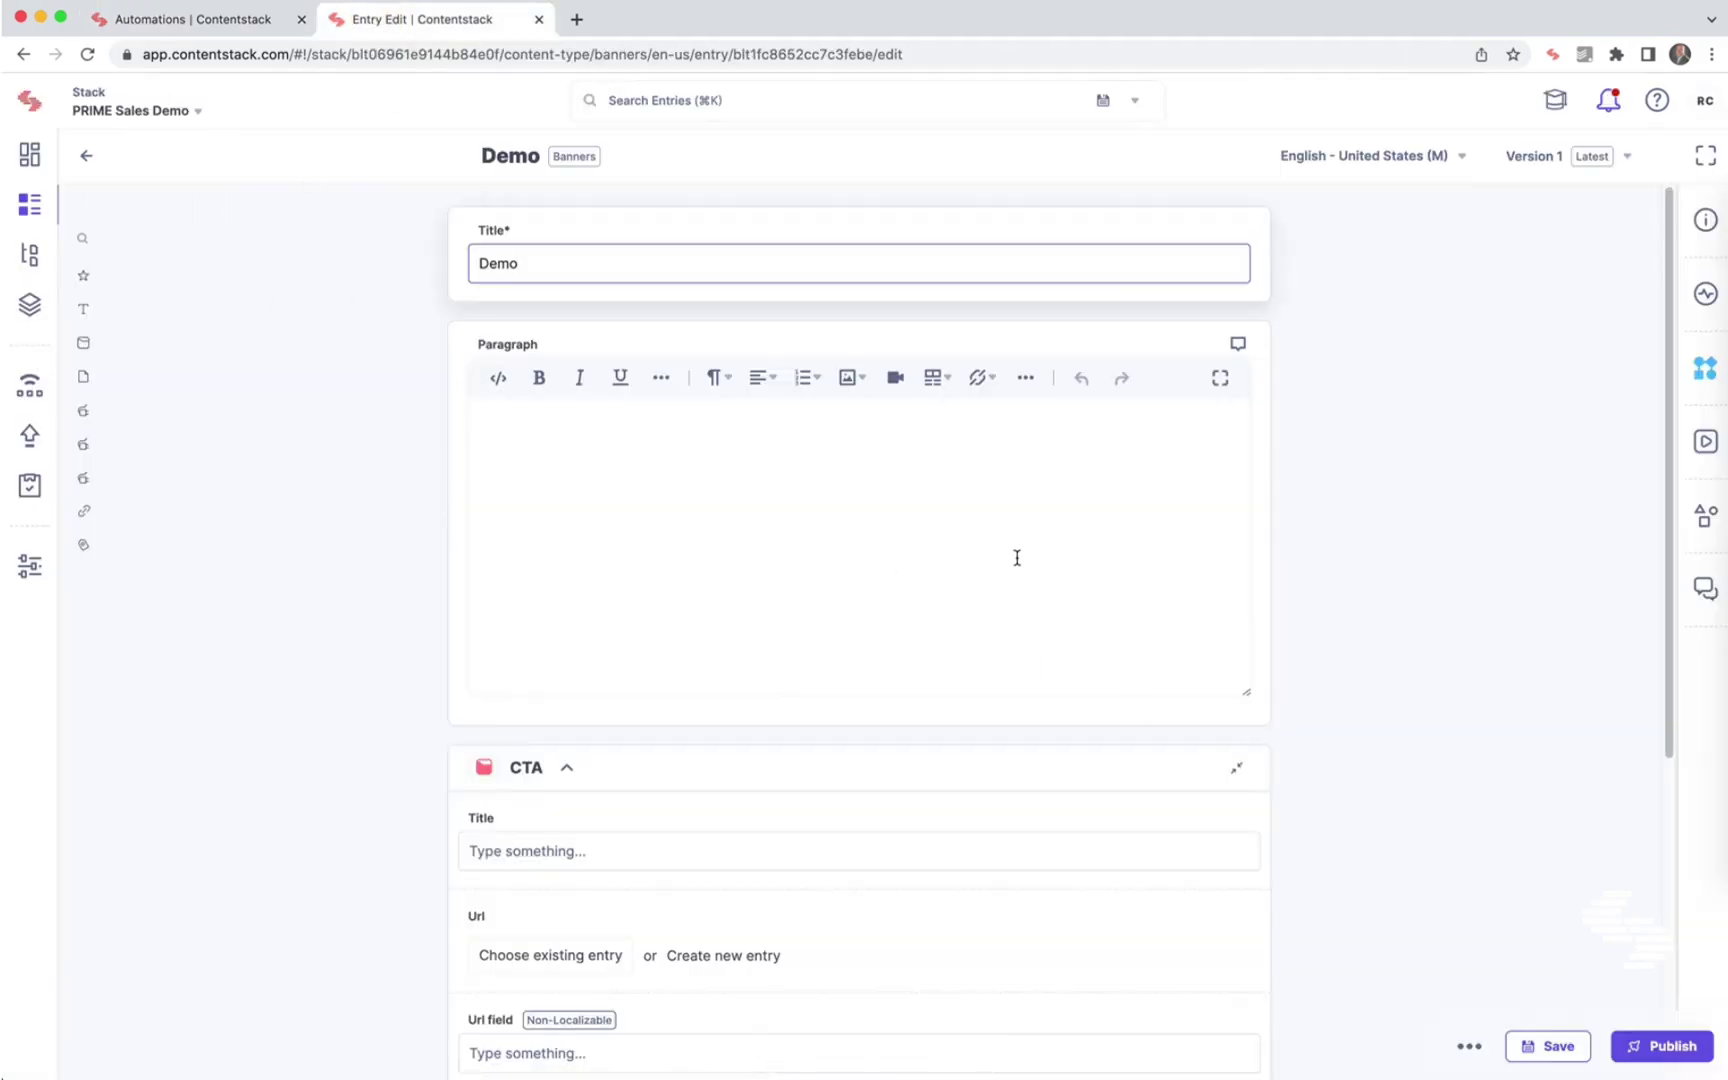
# From the entries list, create and save a second Banners entry titled 'Banner 2'.
pyautogui.click(86, 155)
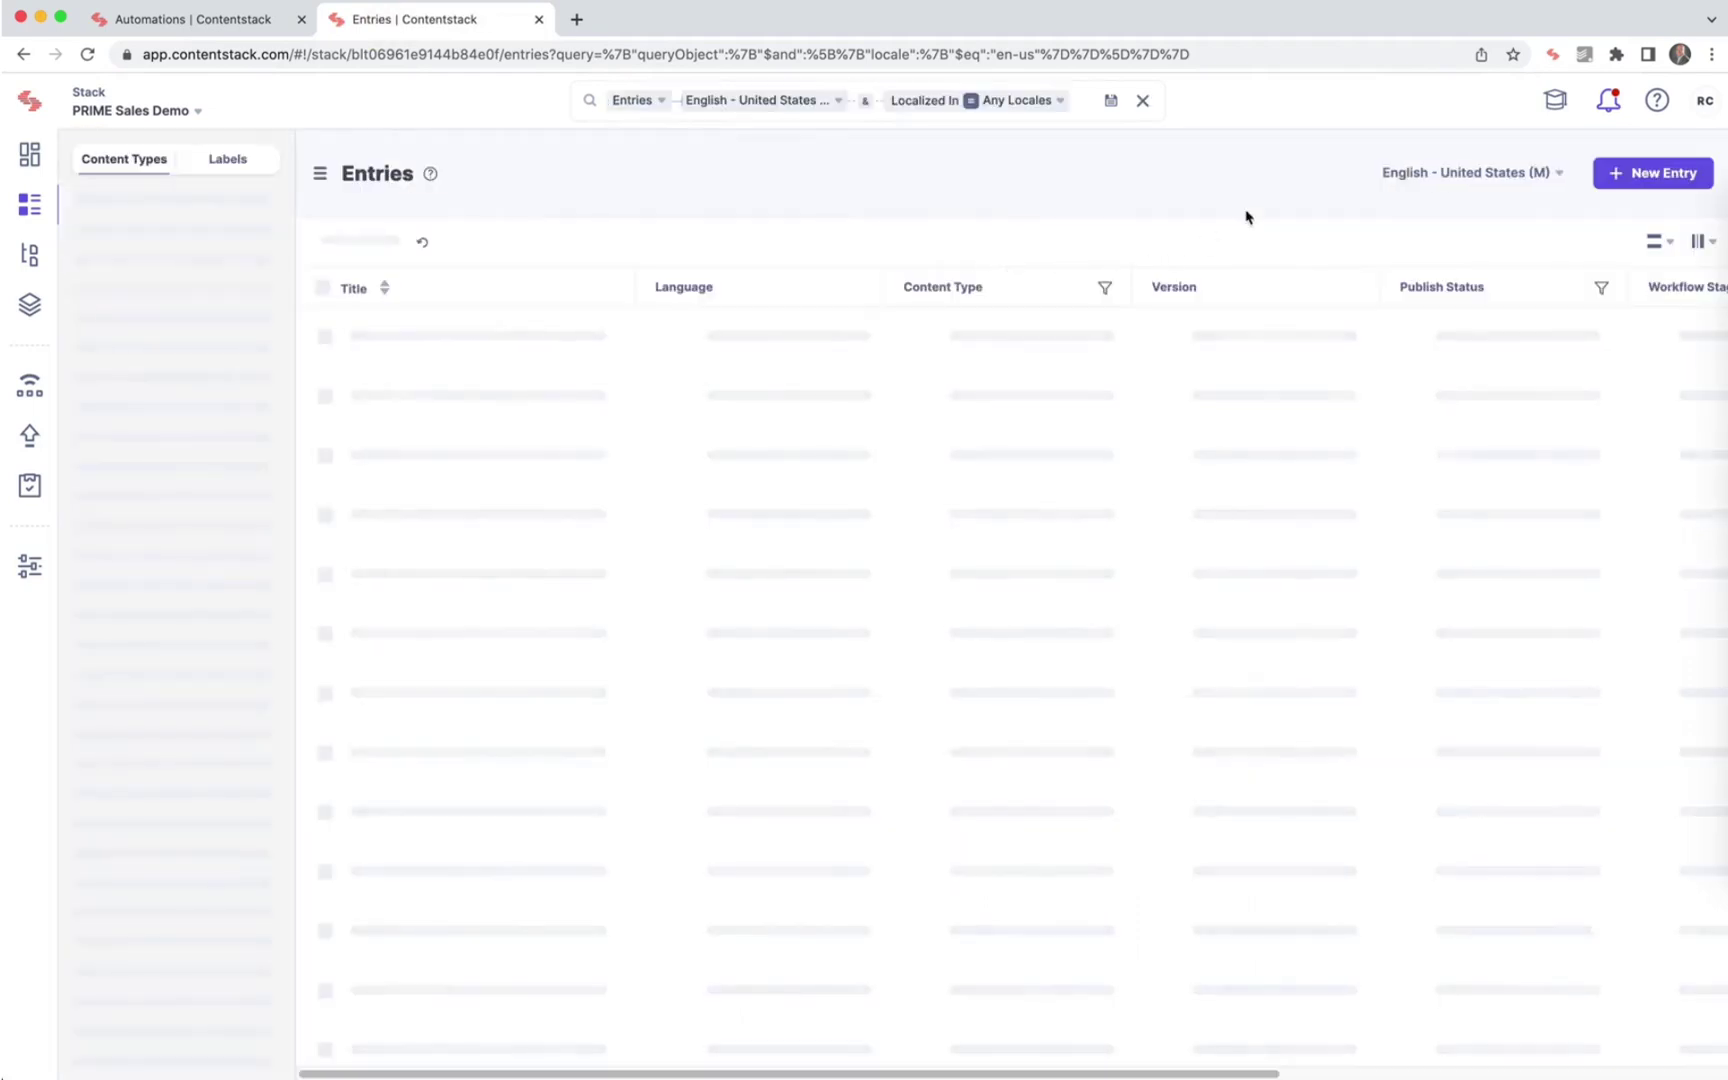
pyautogui.click(1655, 172)
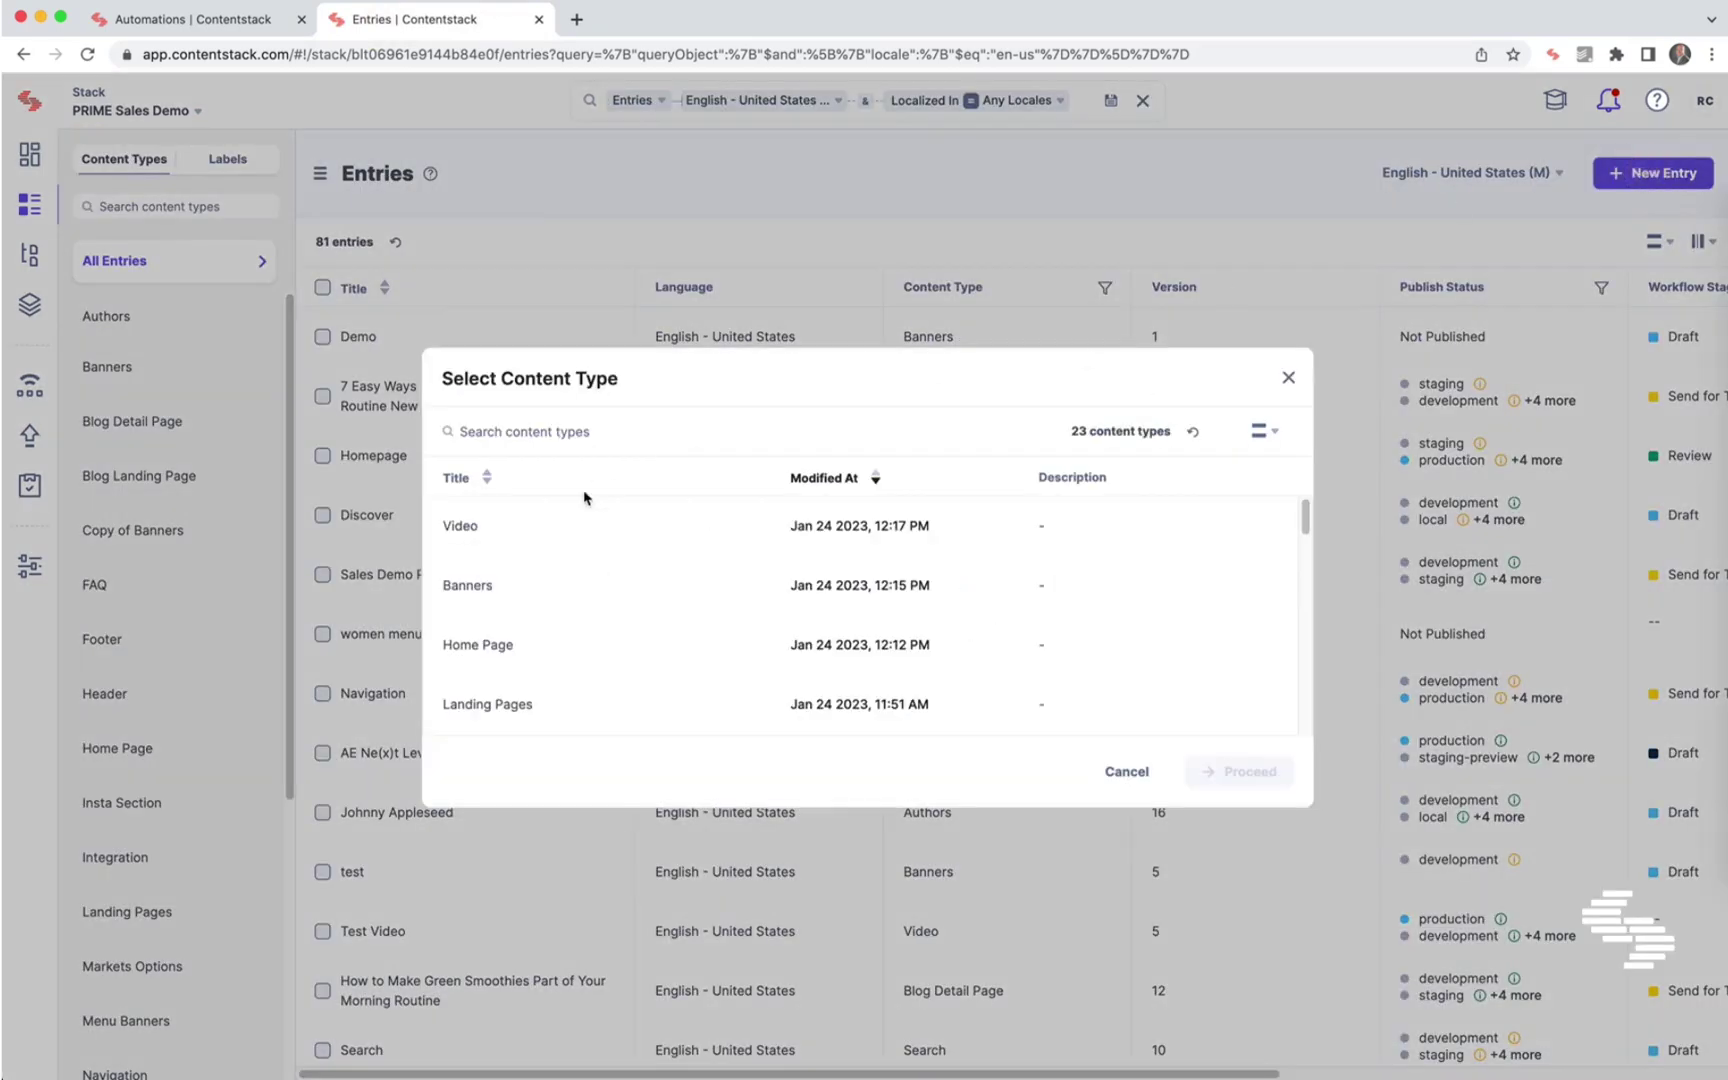
pyautogui.click(503, 575)
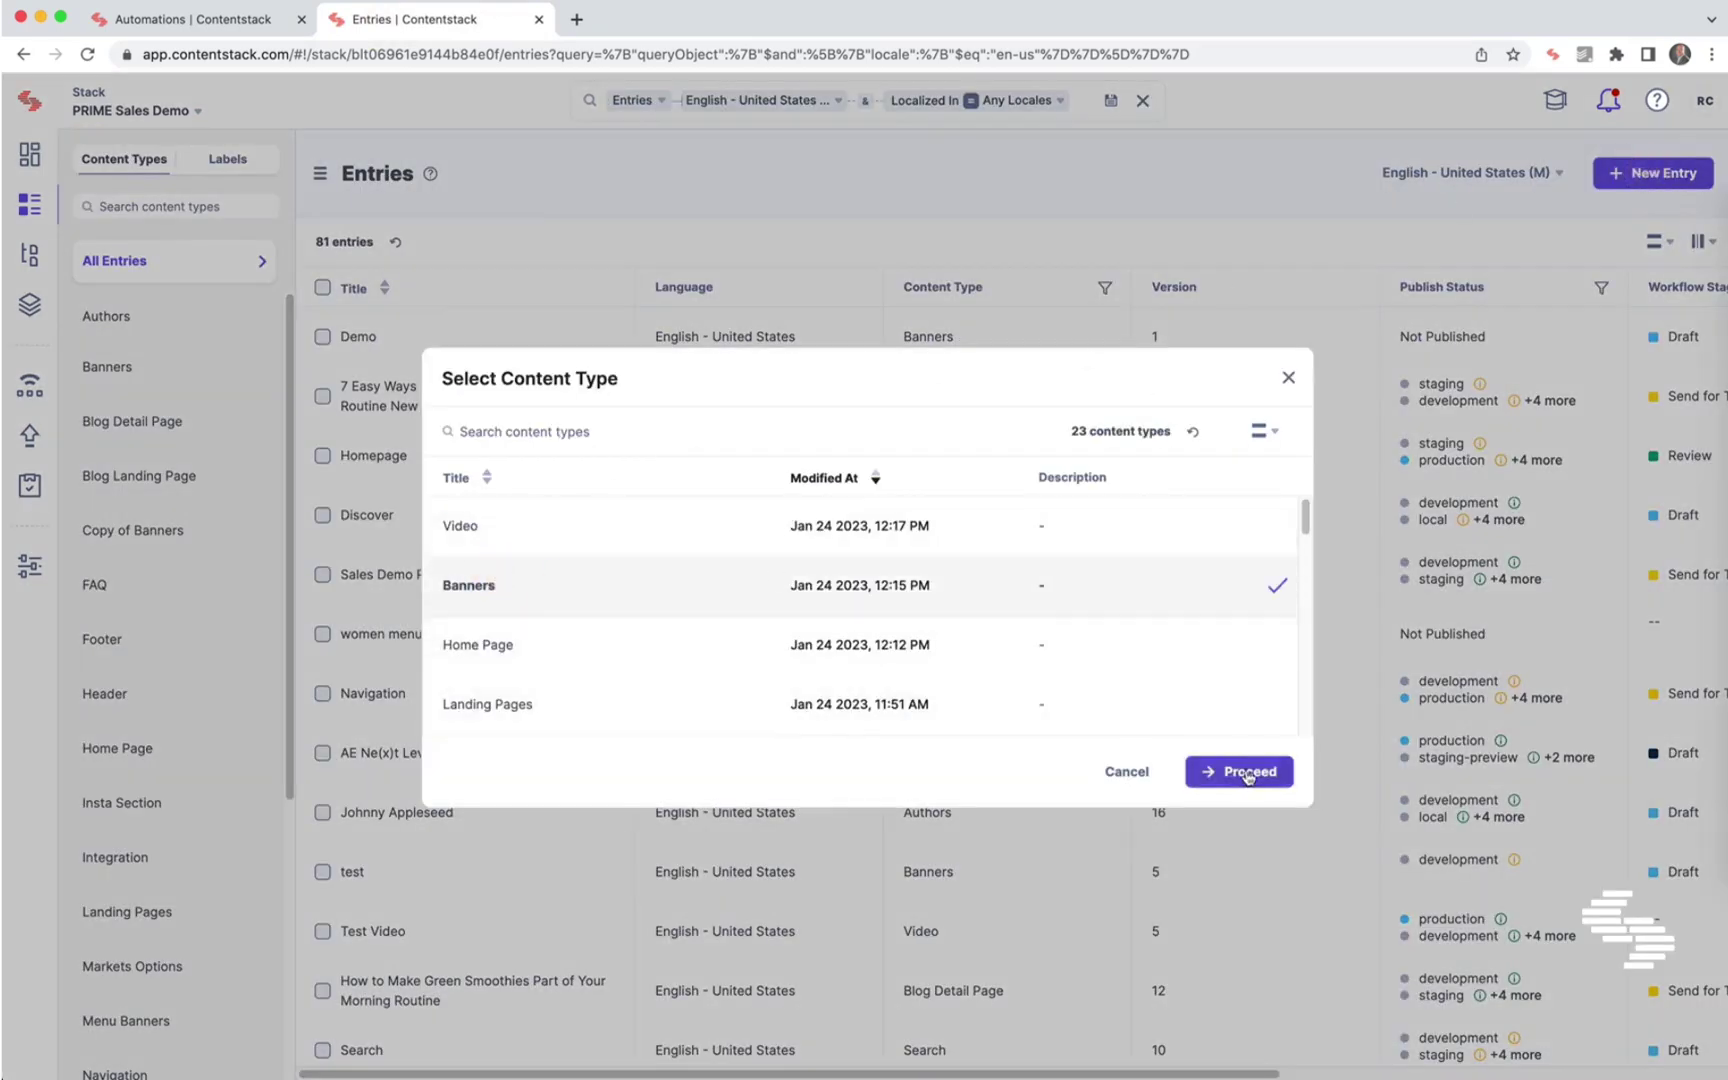
pyautogui.click(1248, 776)
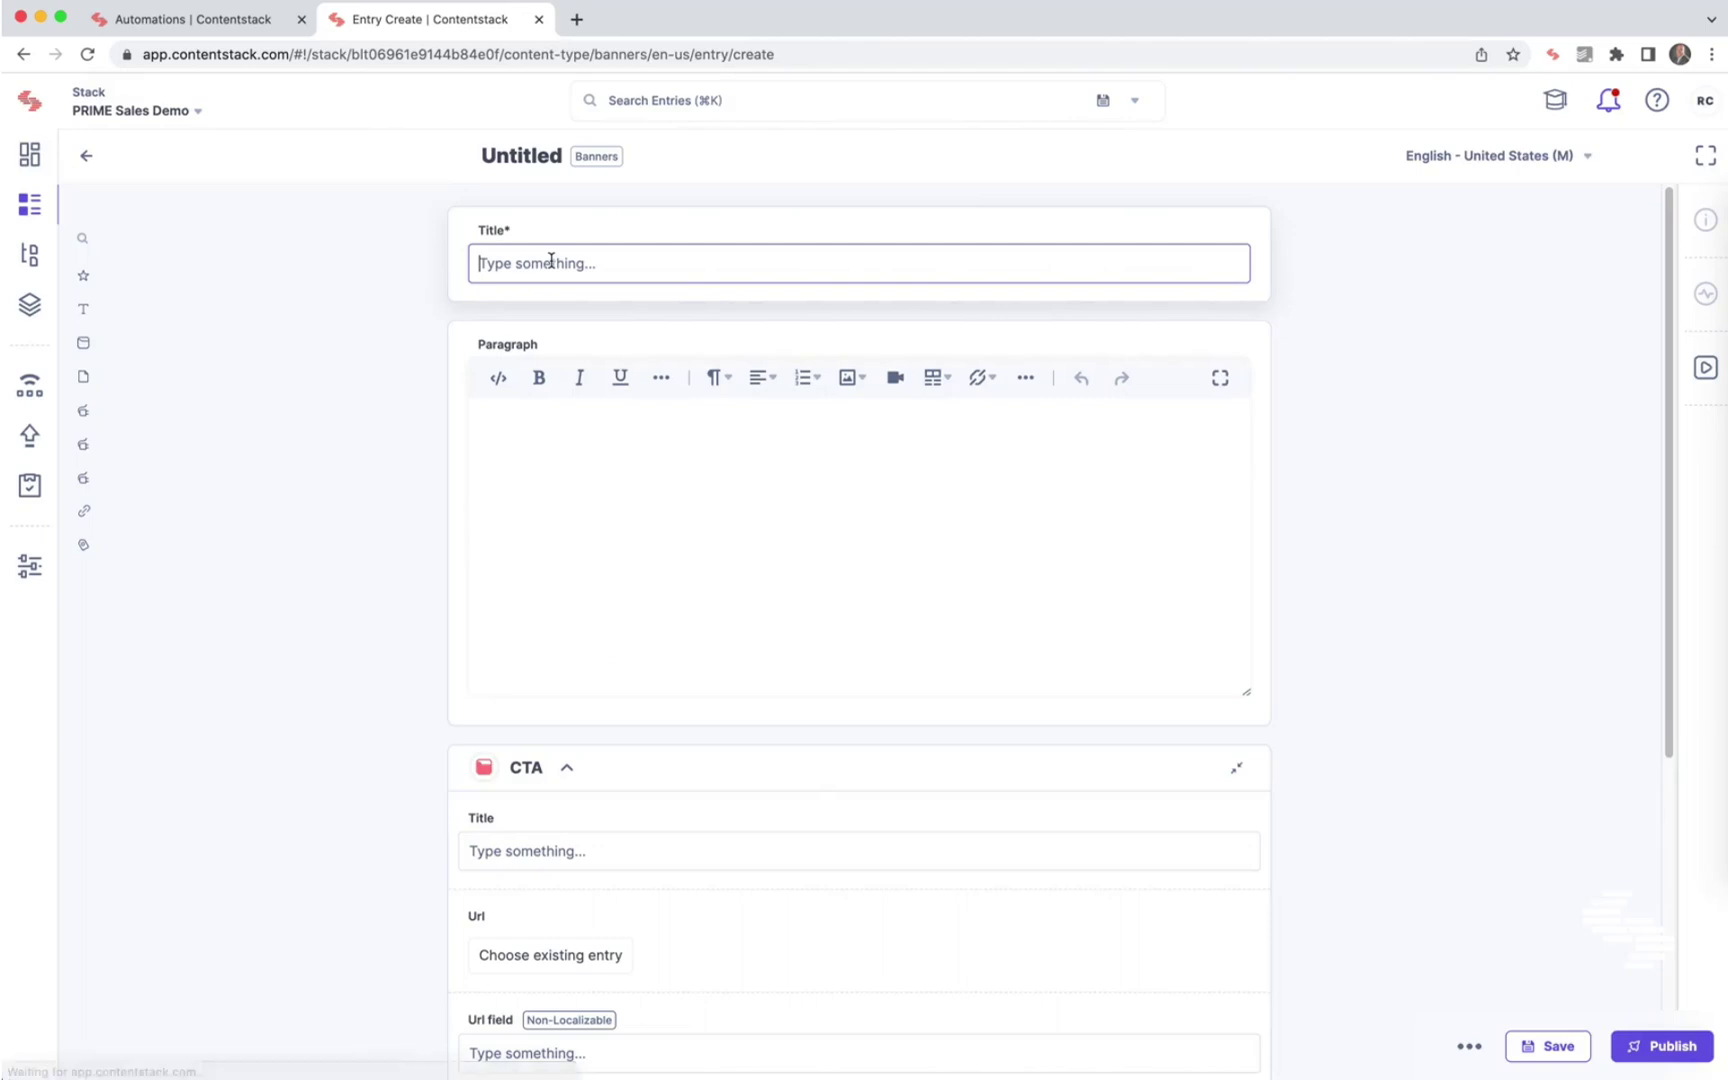
pyautogui.write('Banner 2')
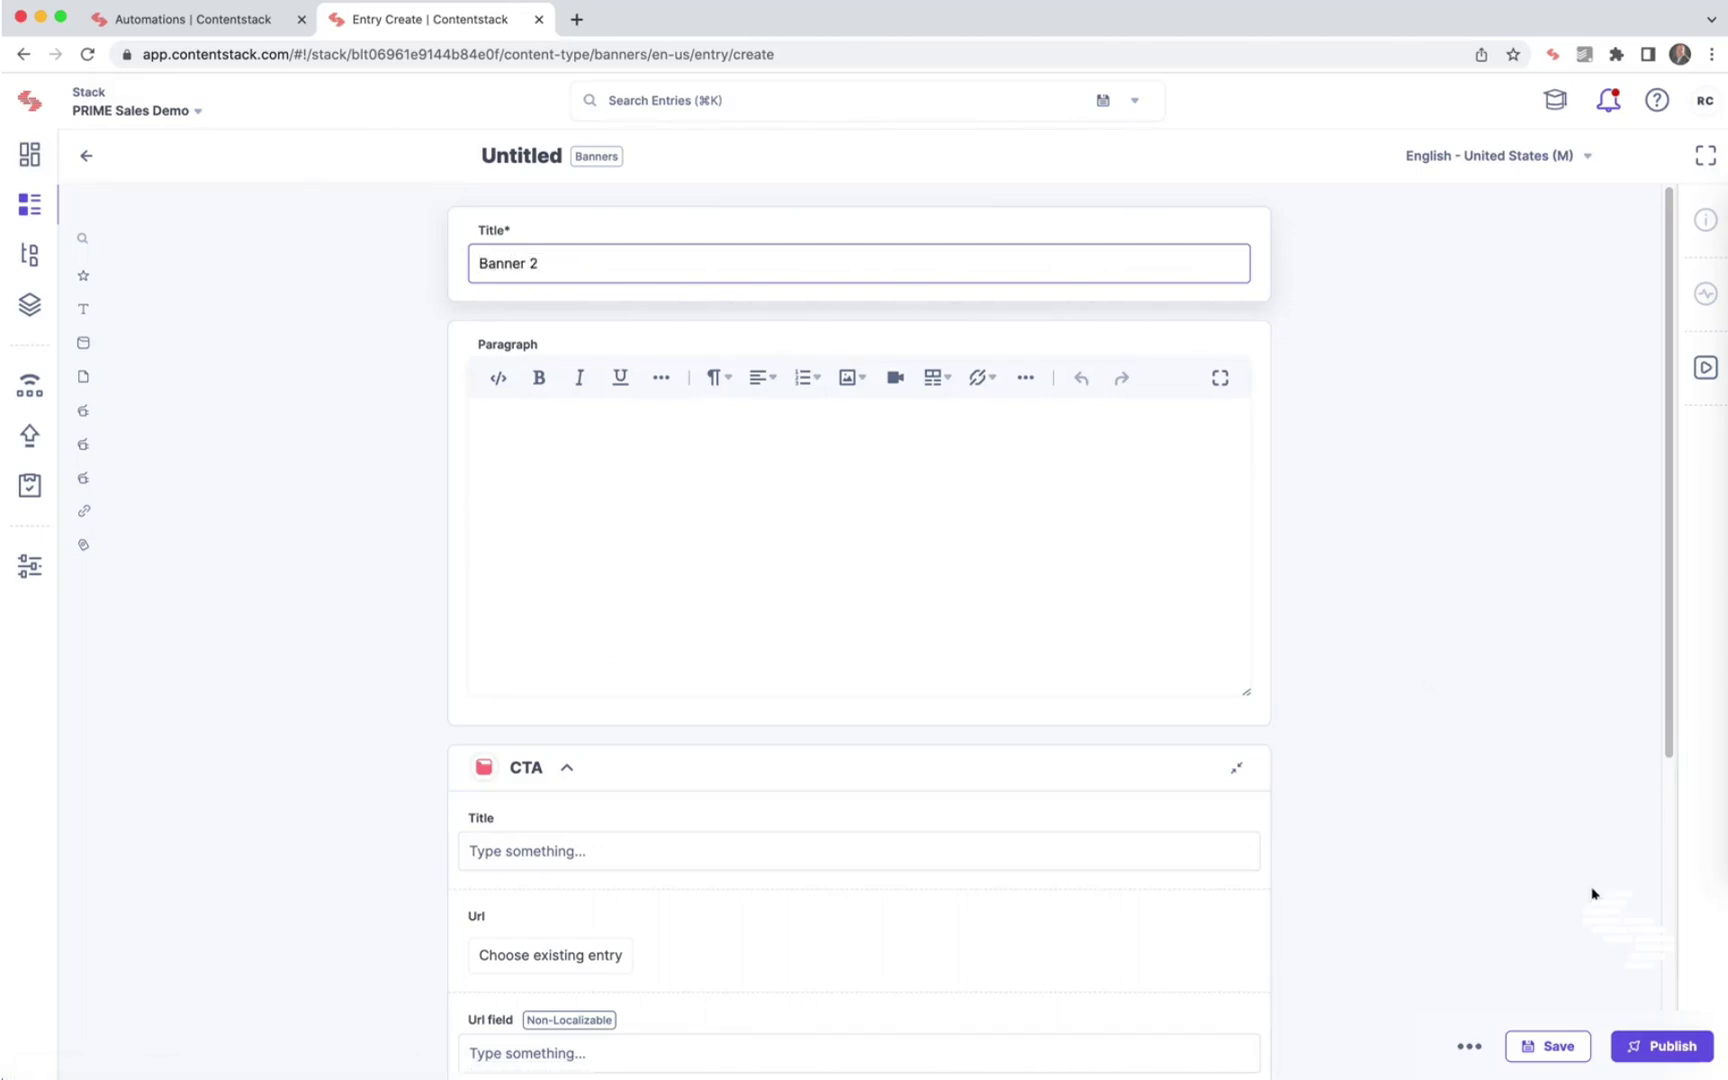
pyautogui.click(1547, 1046)
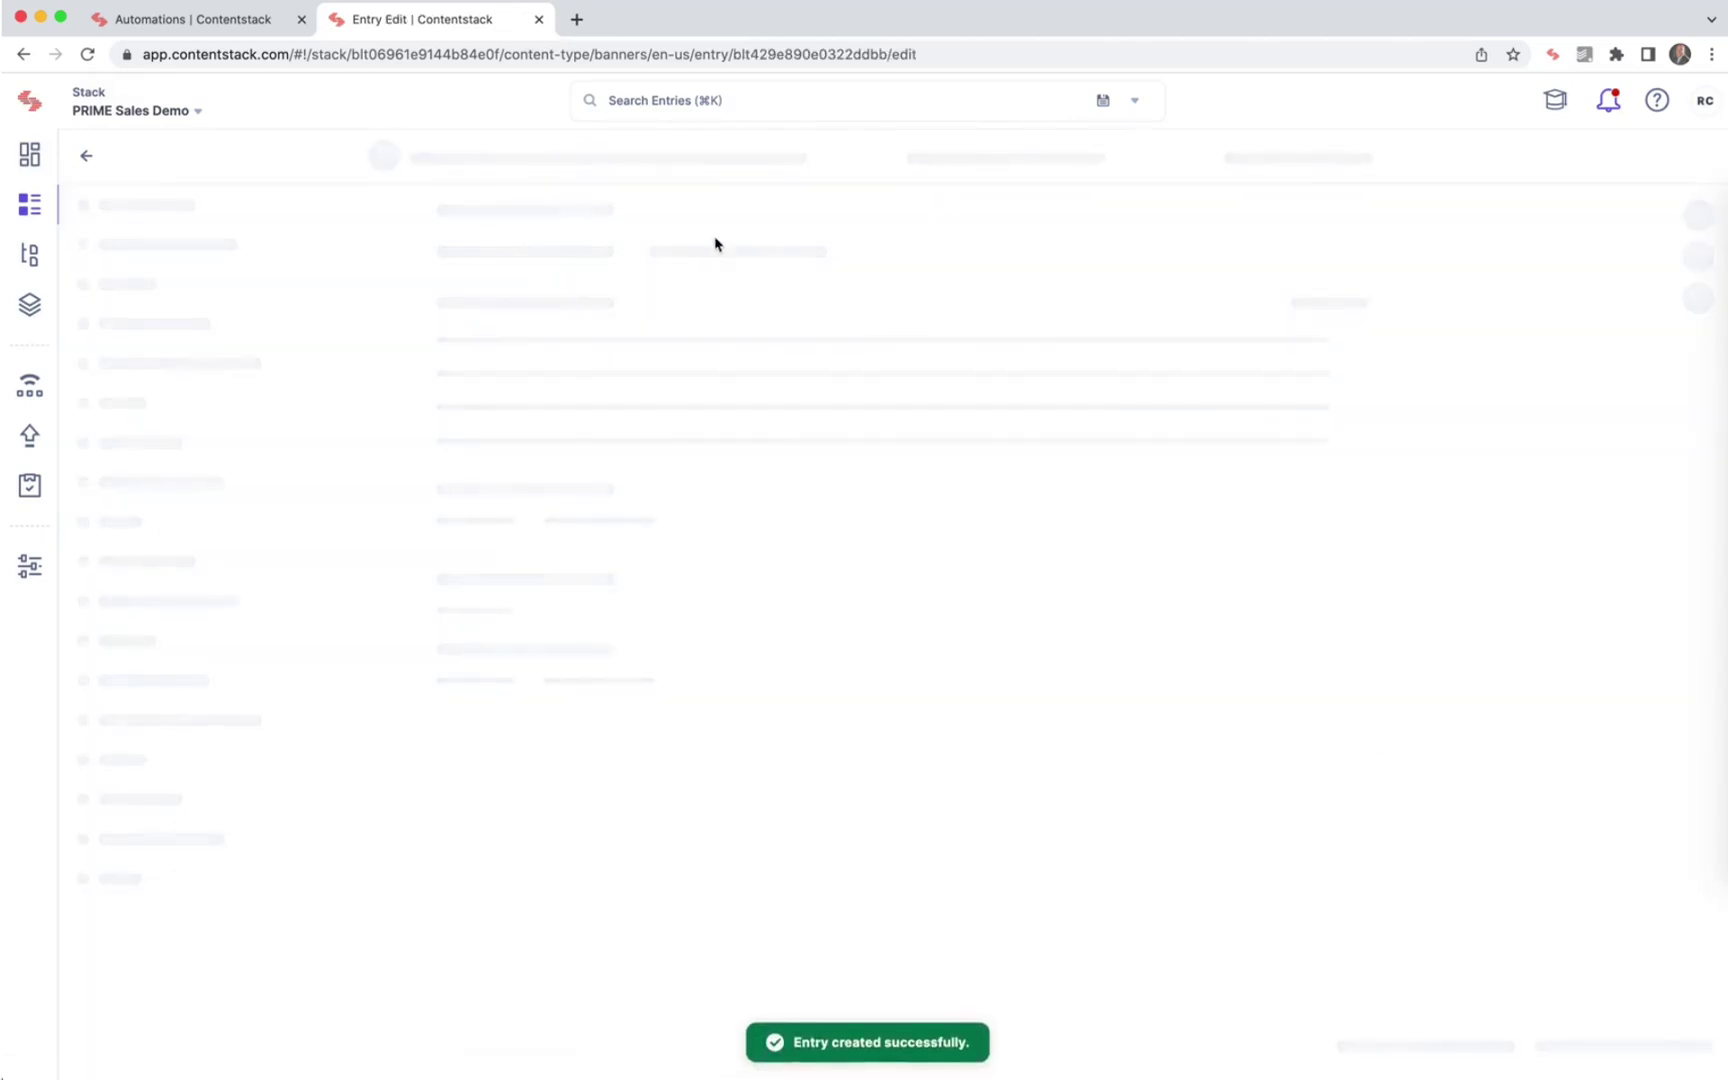
# Check the execution log for the successful Notification to Slack run: 2 steps, 0.2 seconds.
pyautogui.click(245, 20)
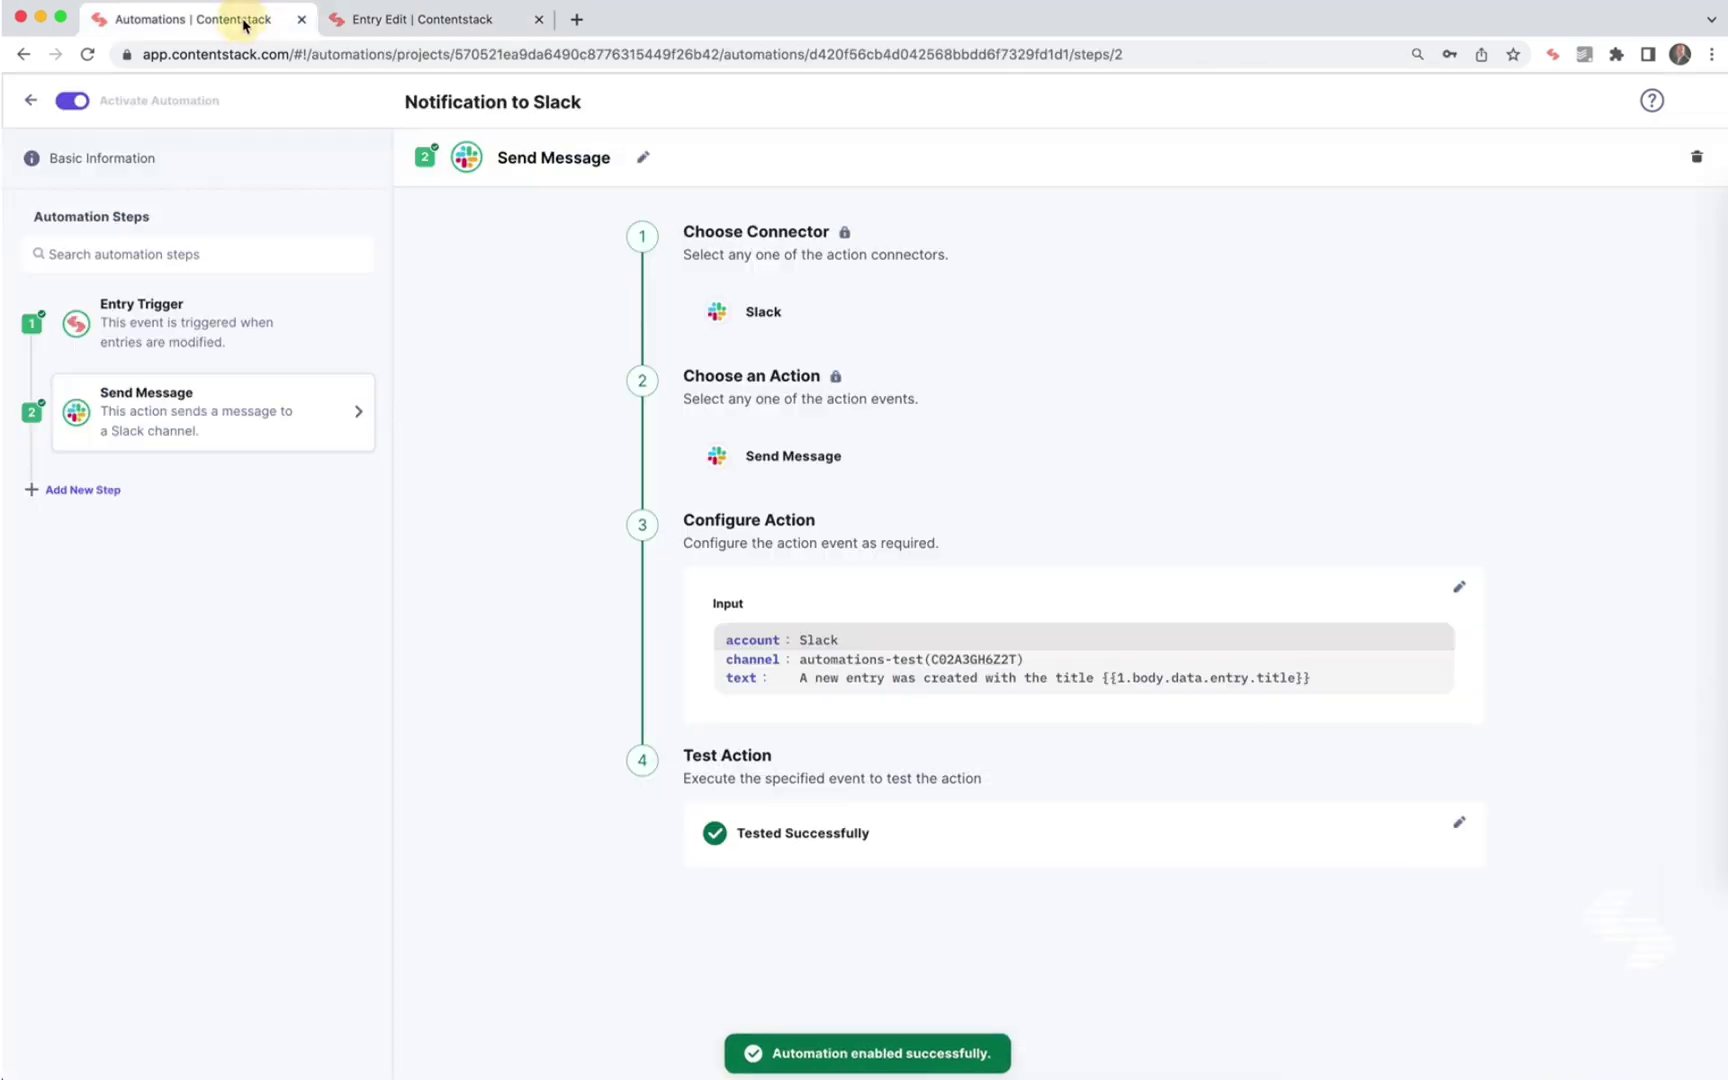
pyautogui.click(31, 100)
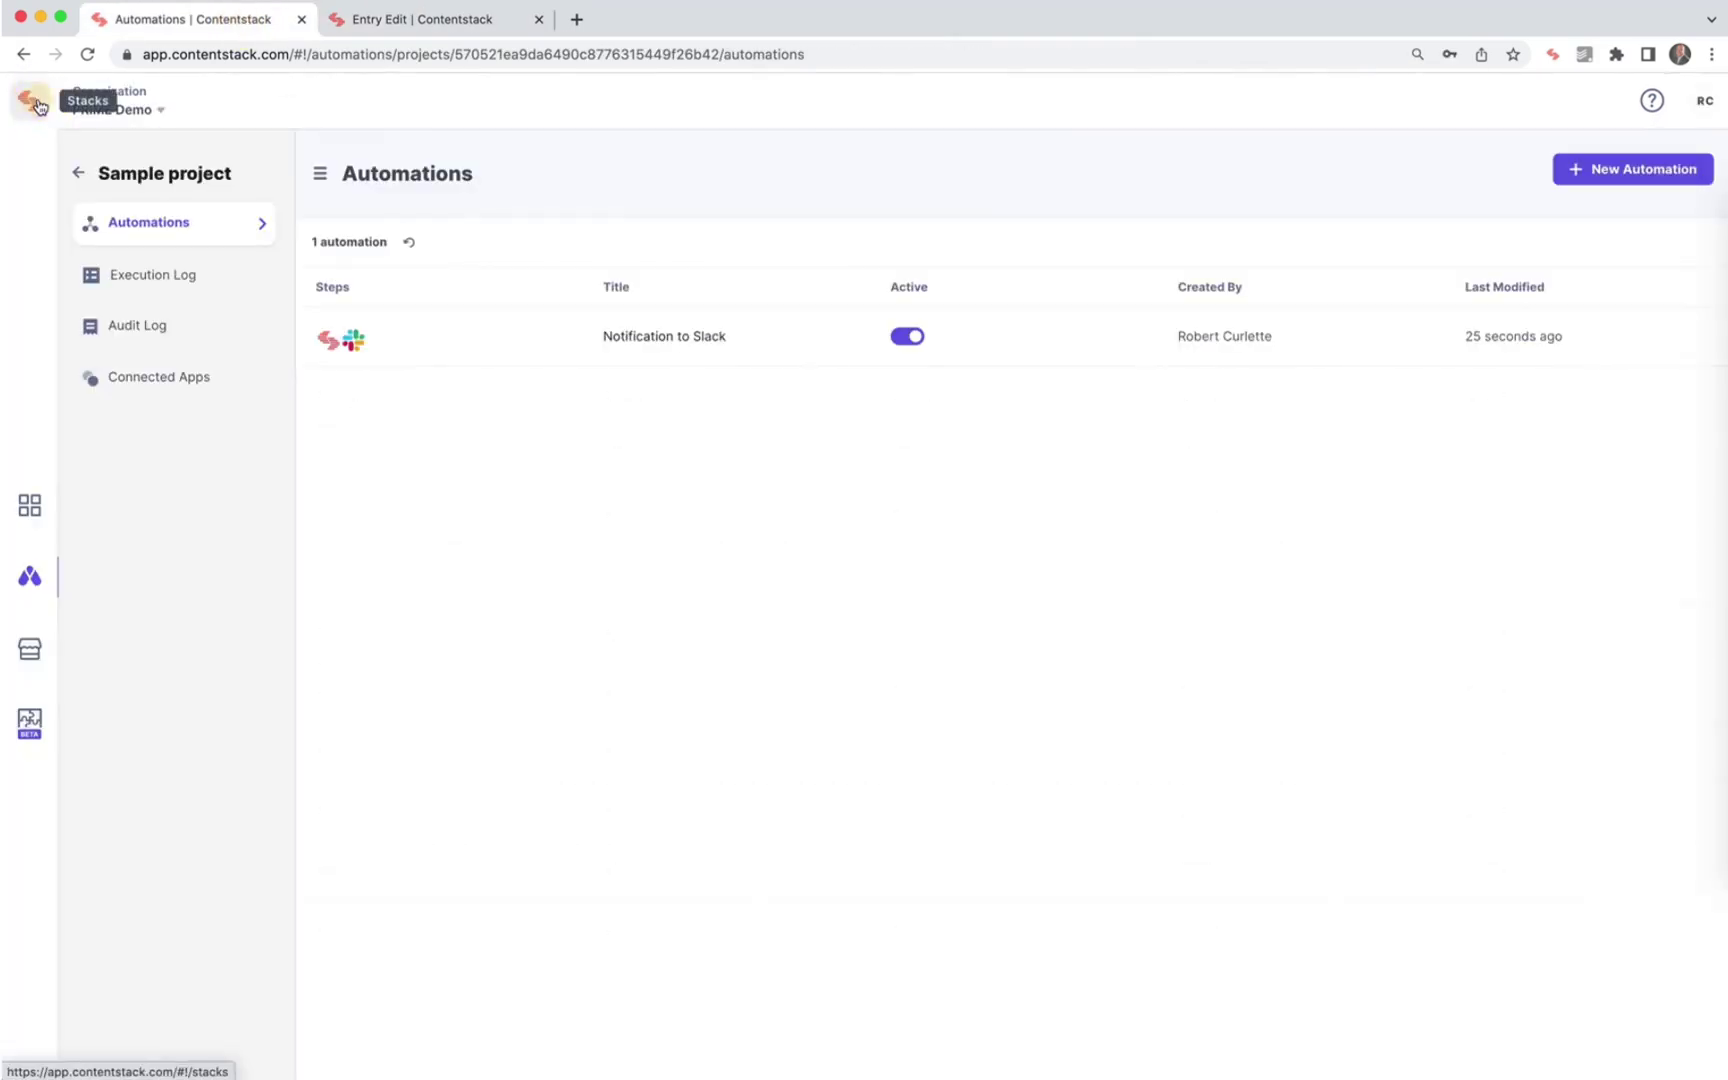
pyautogui.click(148, 277)
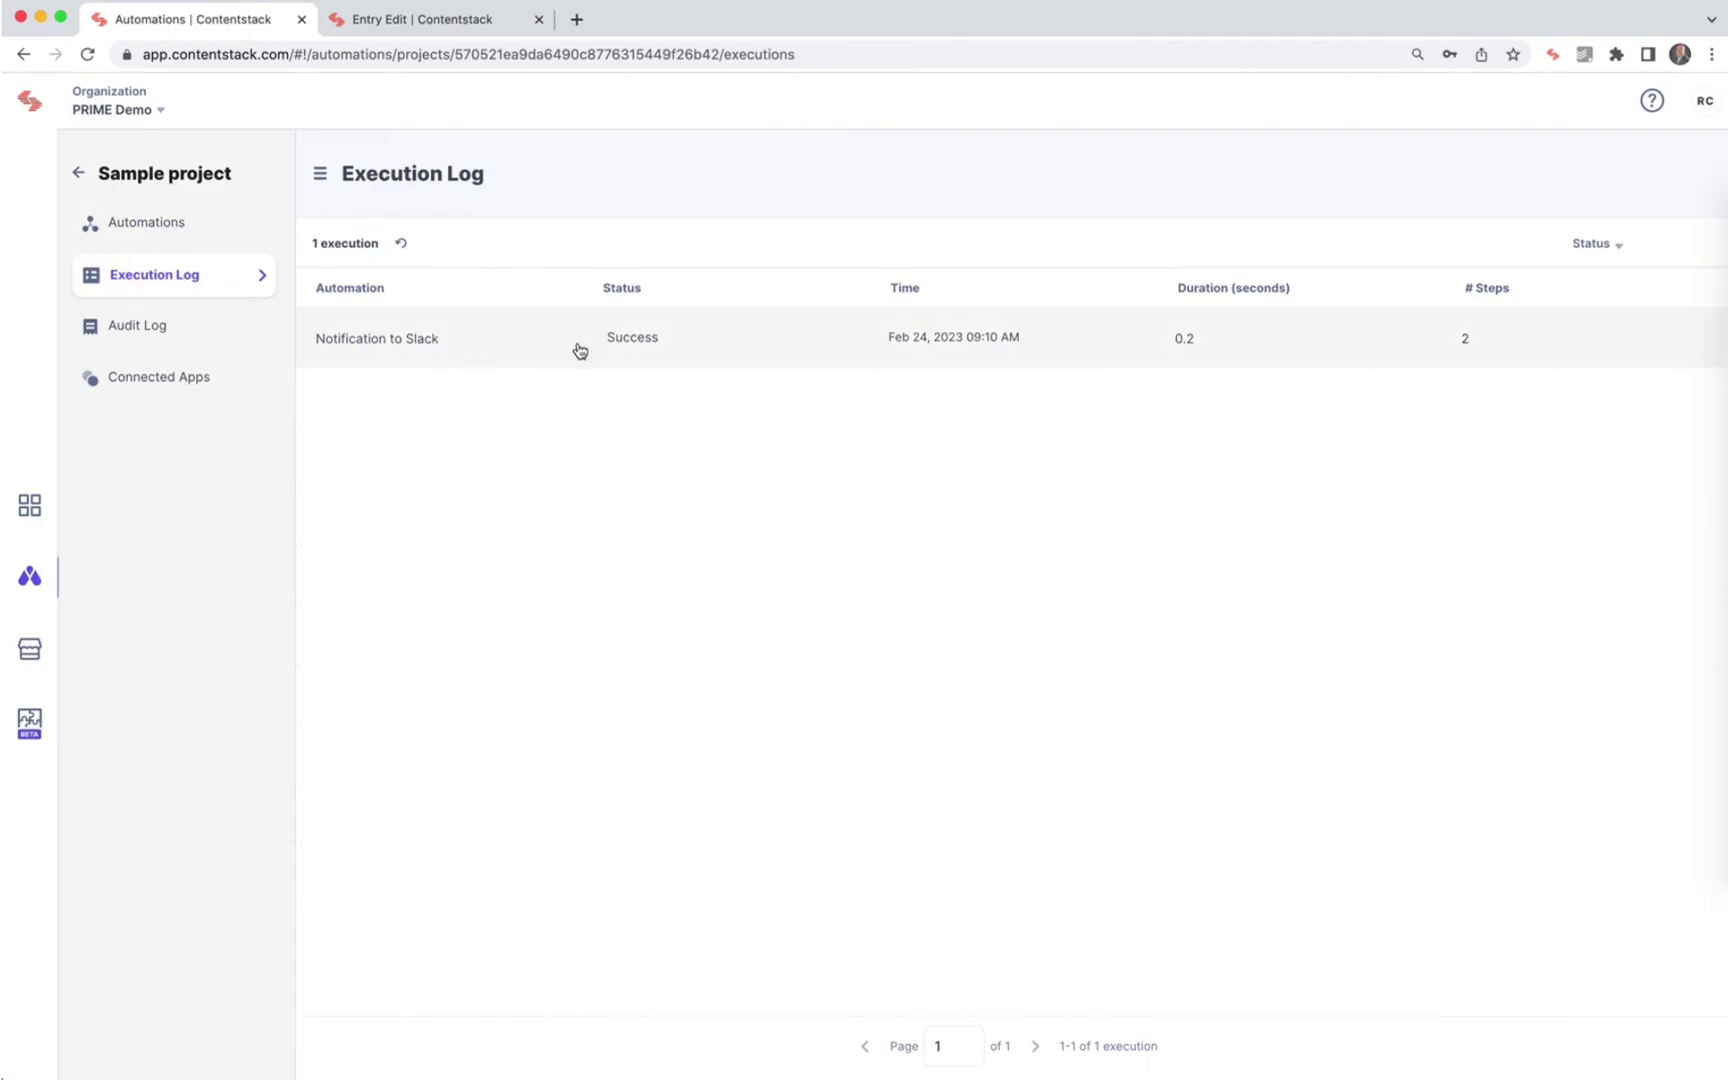
pyautogui.click(1118, 336)
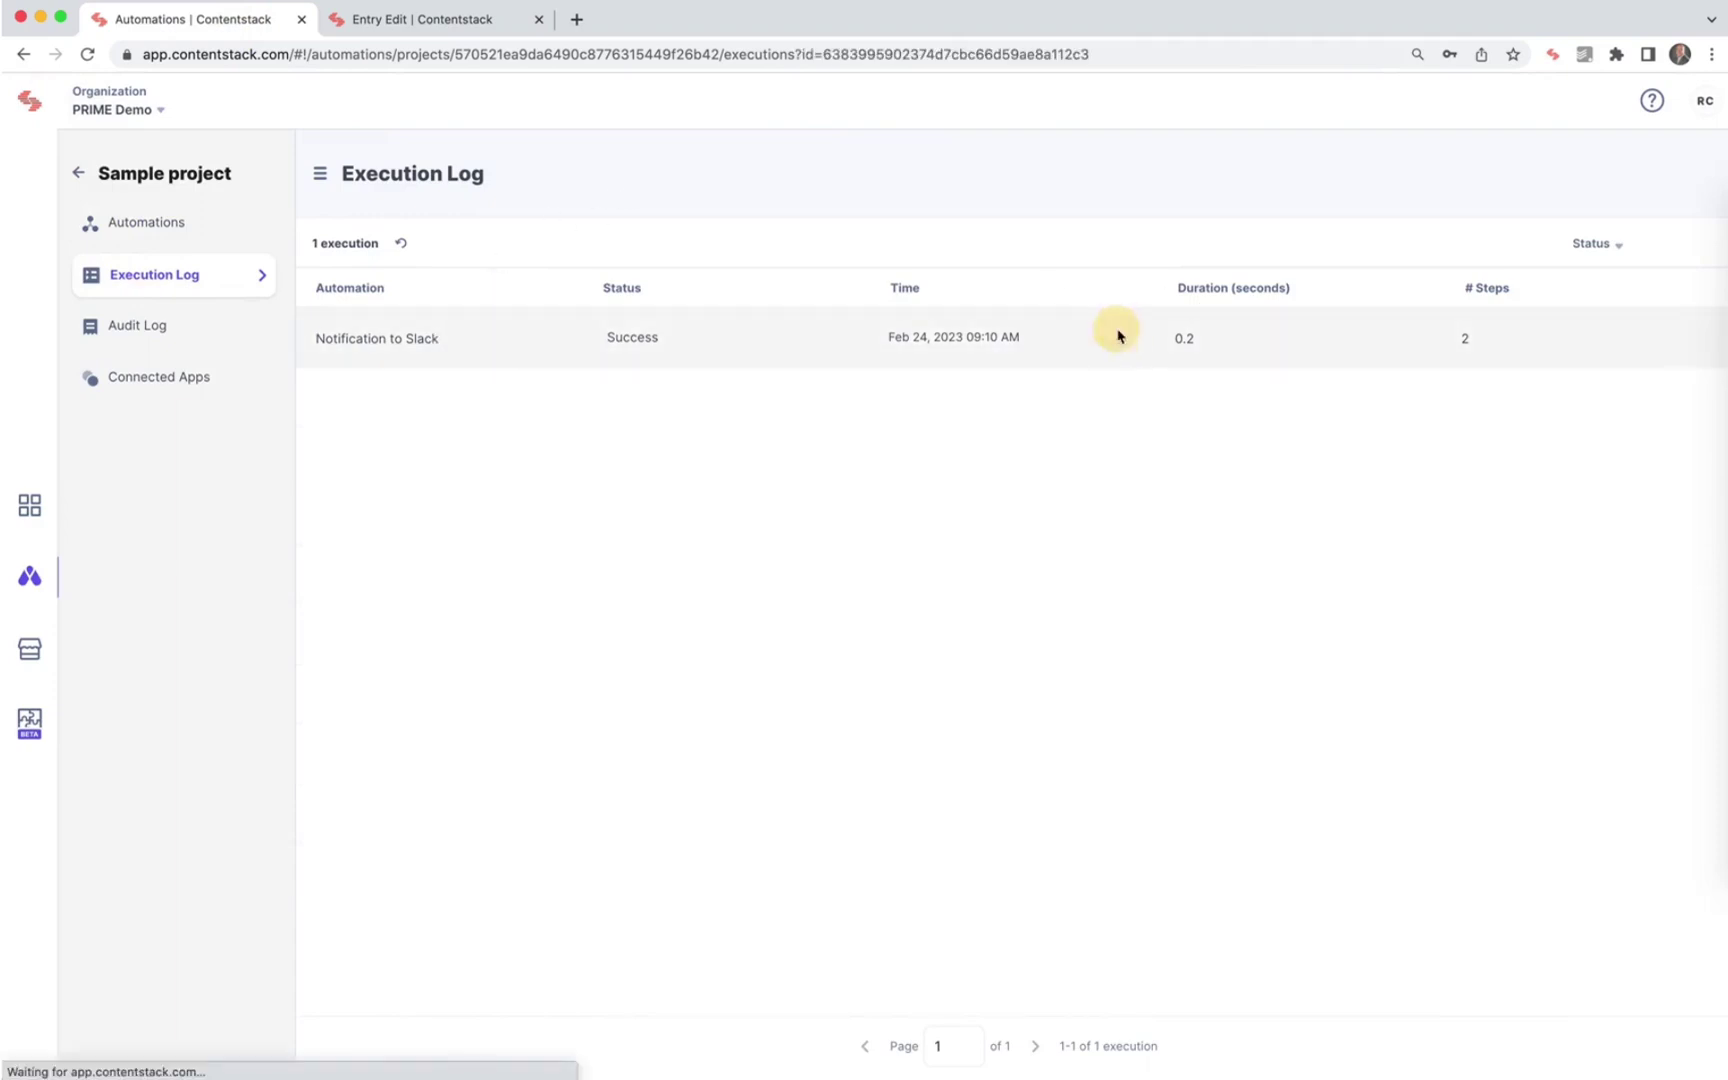